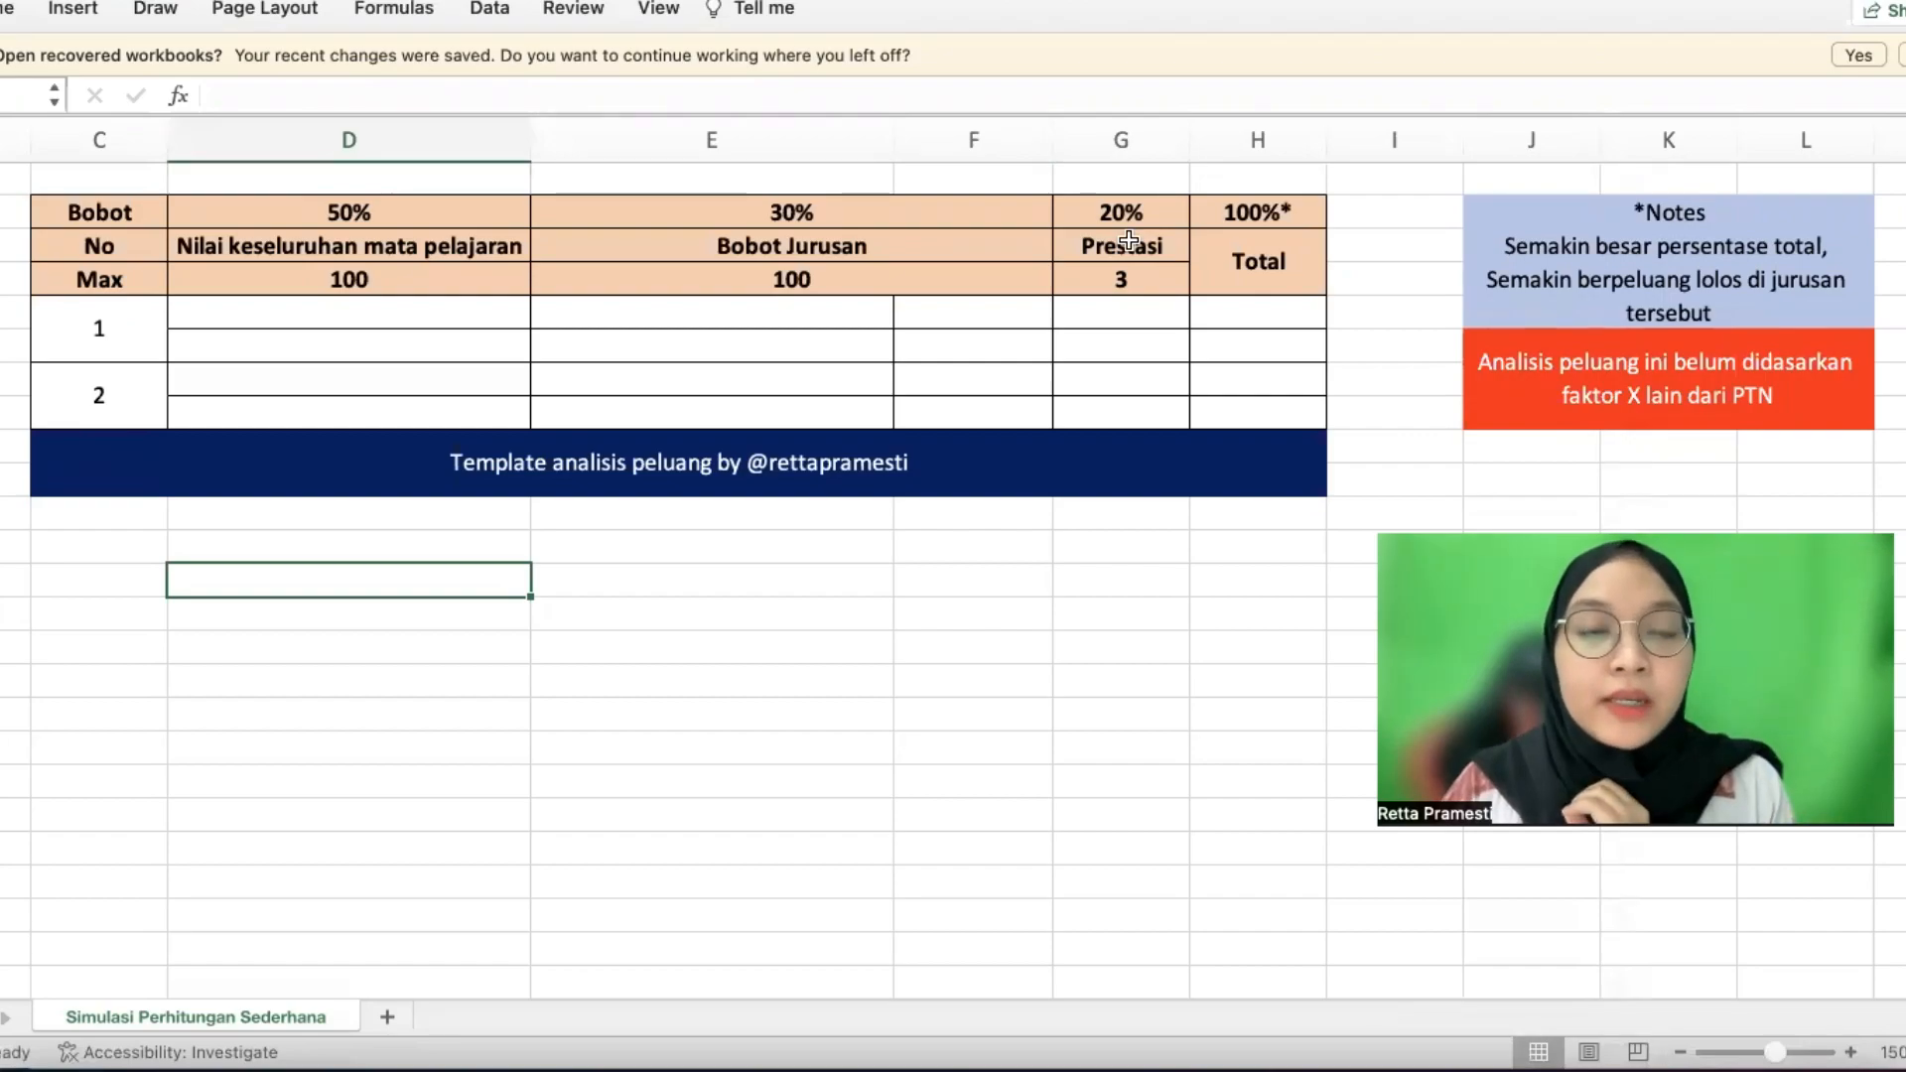
Enter 'X-Ekonomi UI' in C1 and 'Keketatan' in E1 above the weight columns
left_click(127, 187)
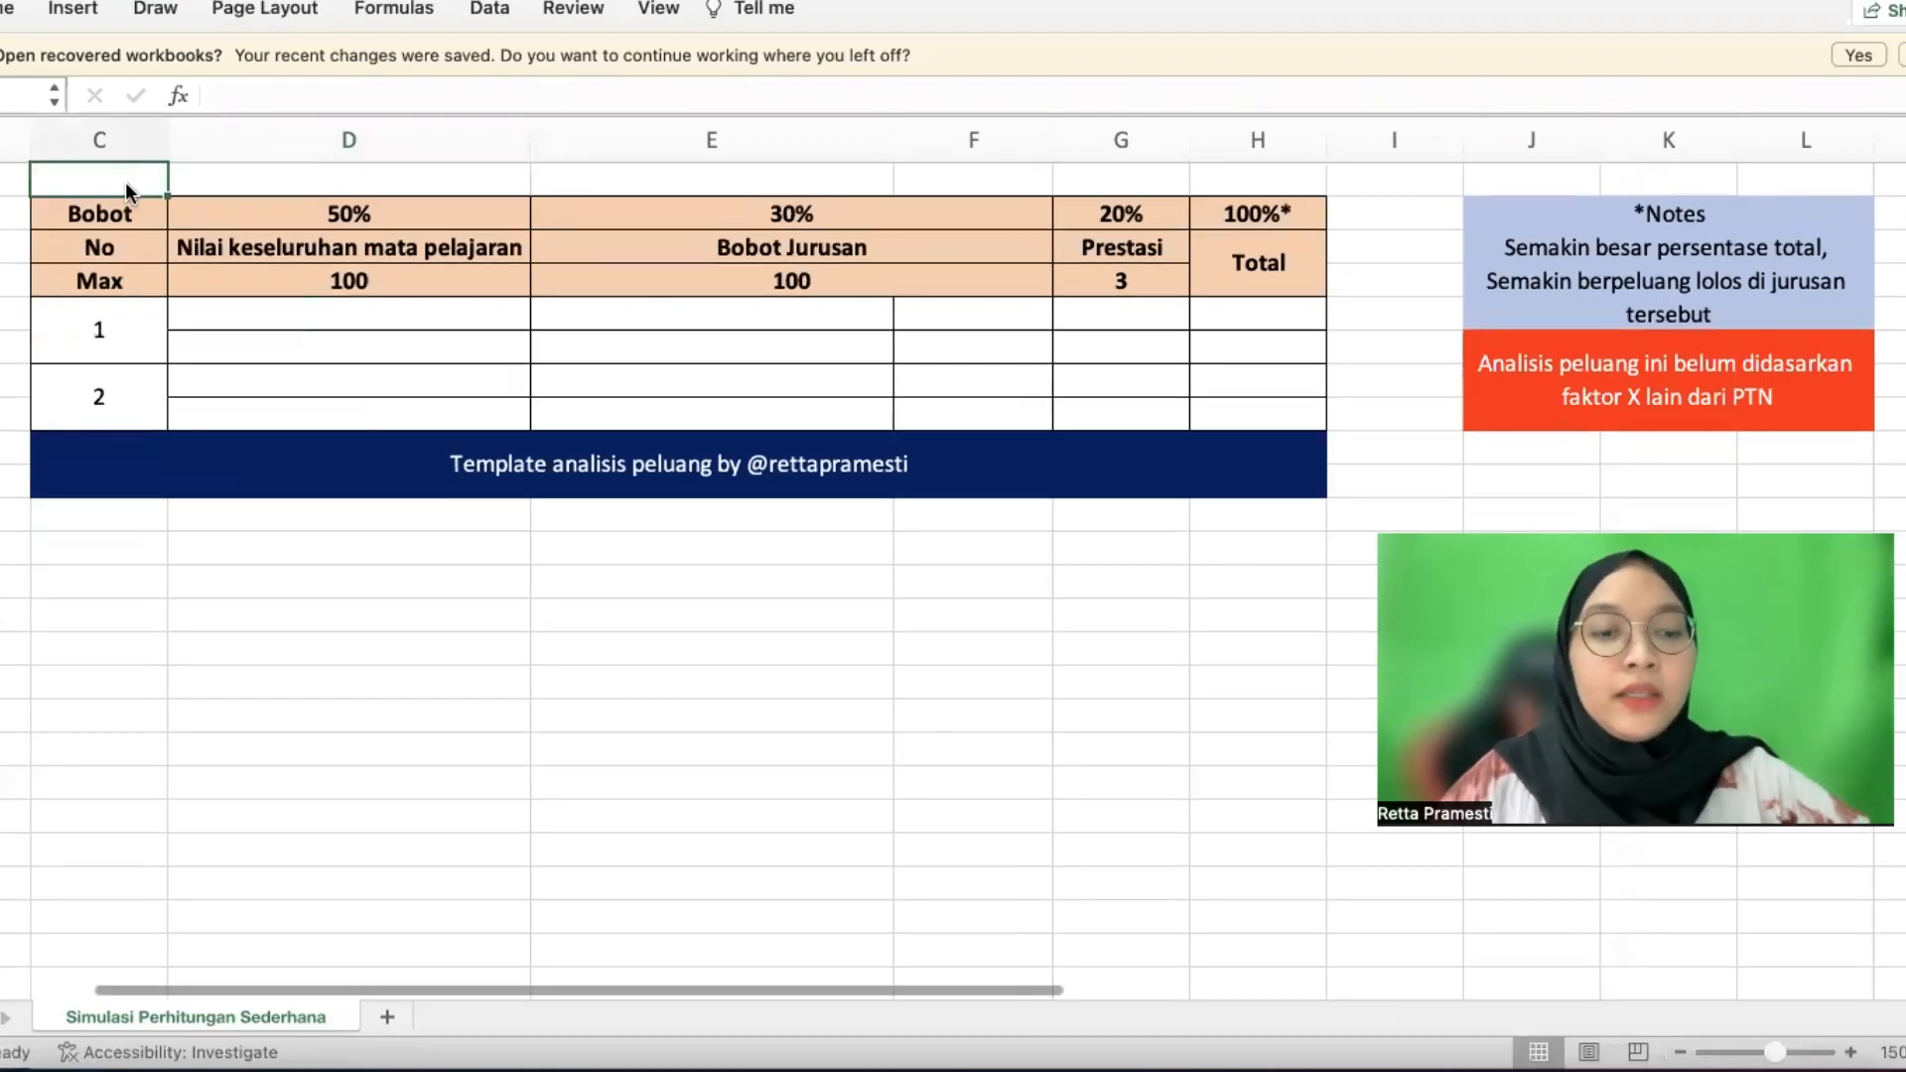
type("X")
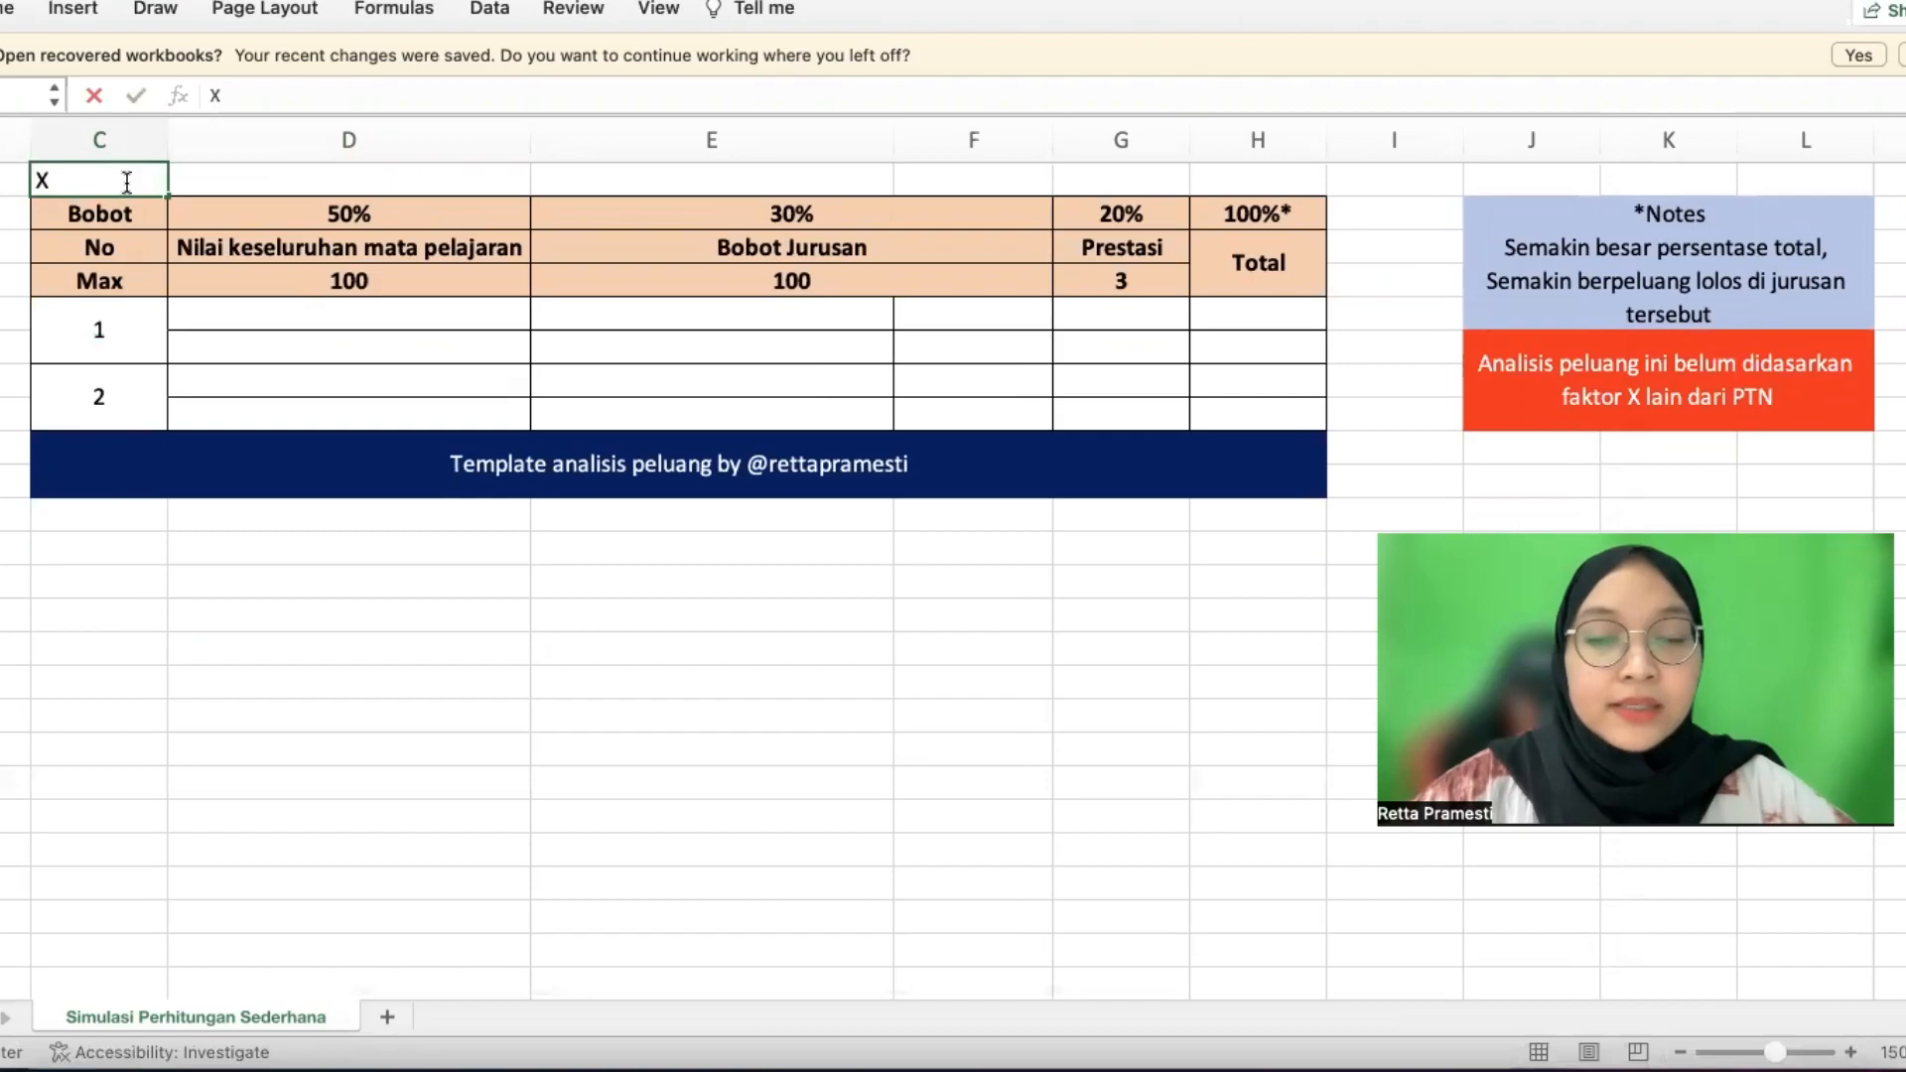
type("-E")
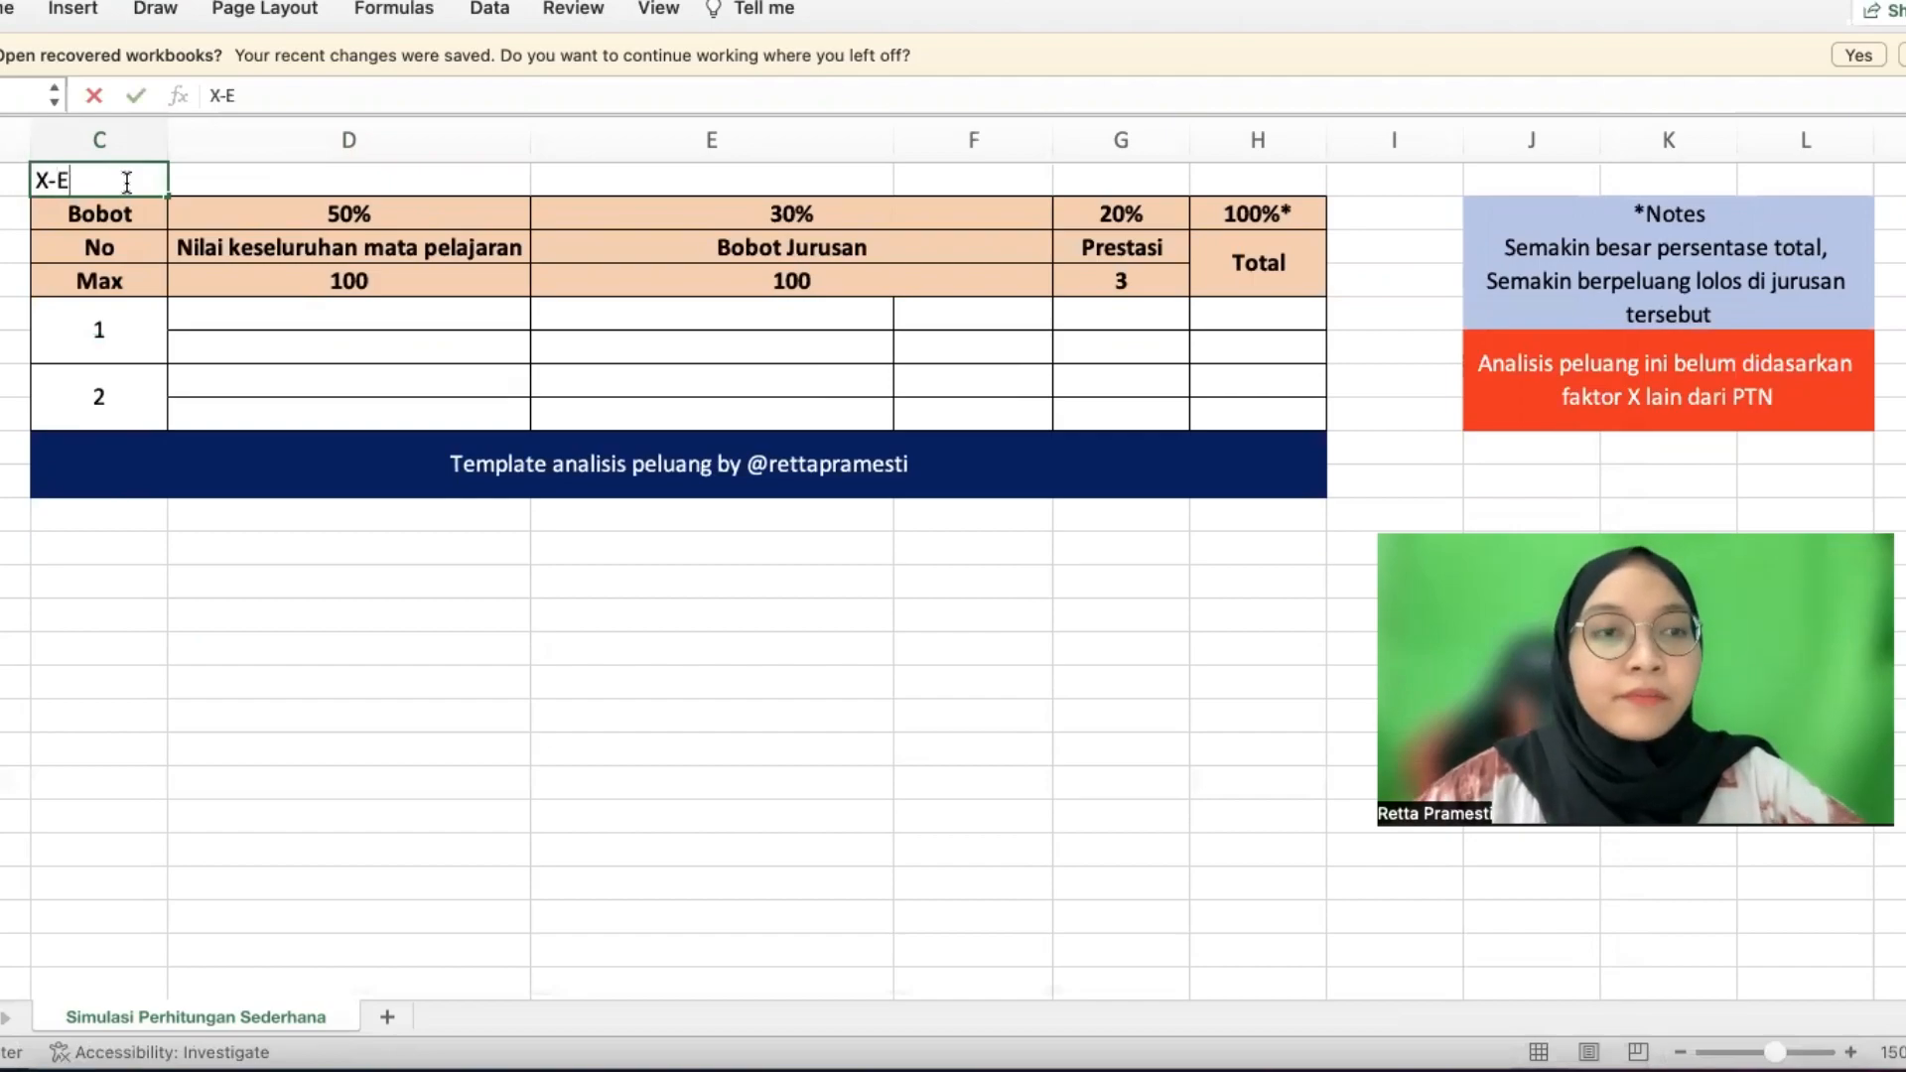
type("konomi UI")
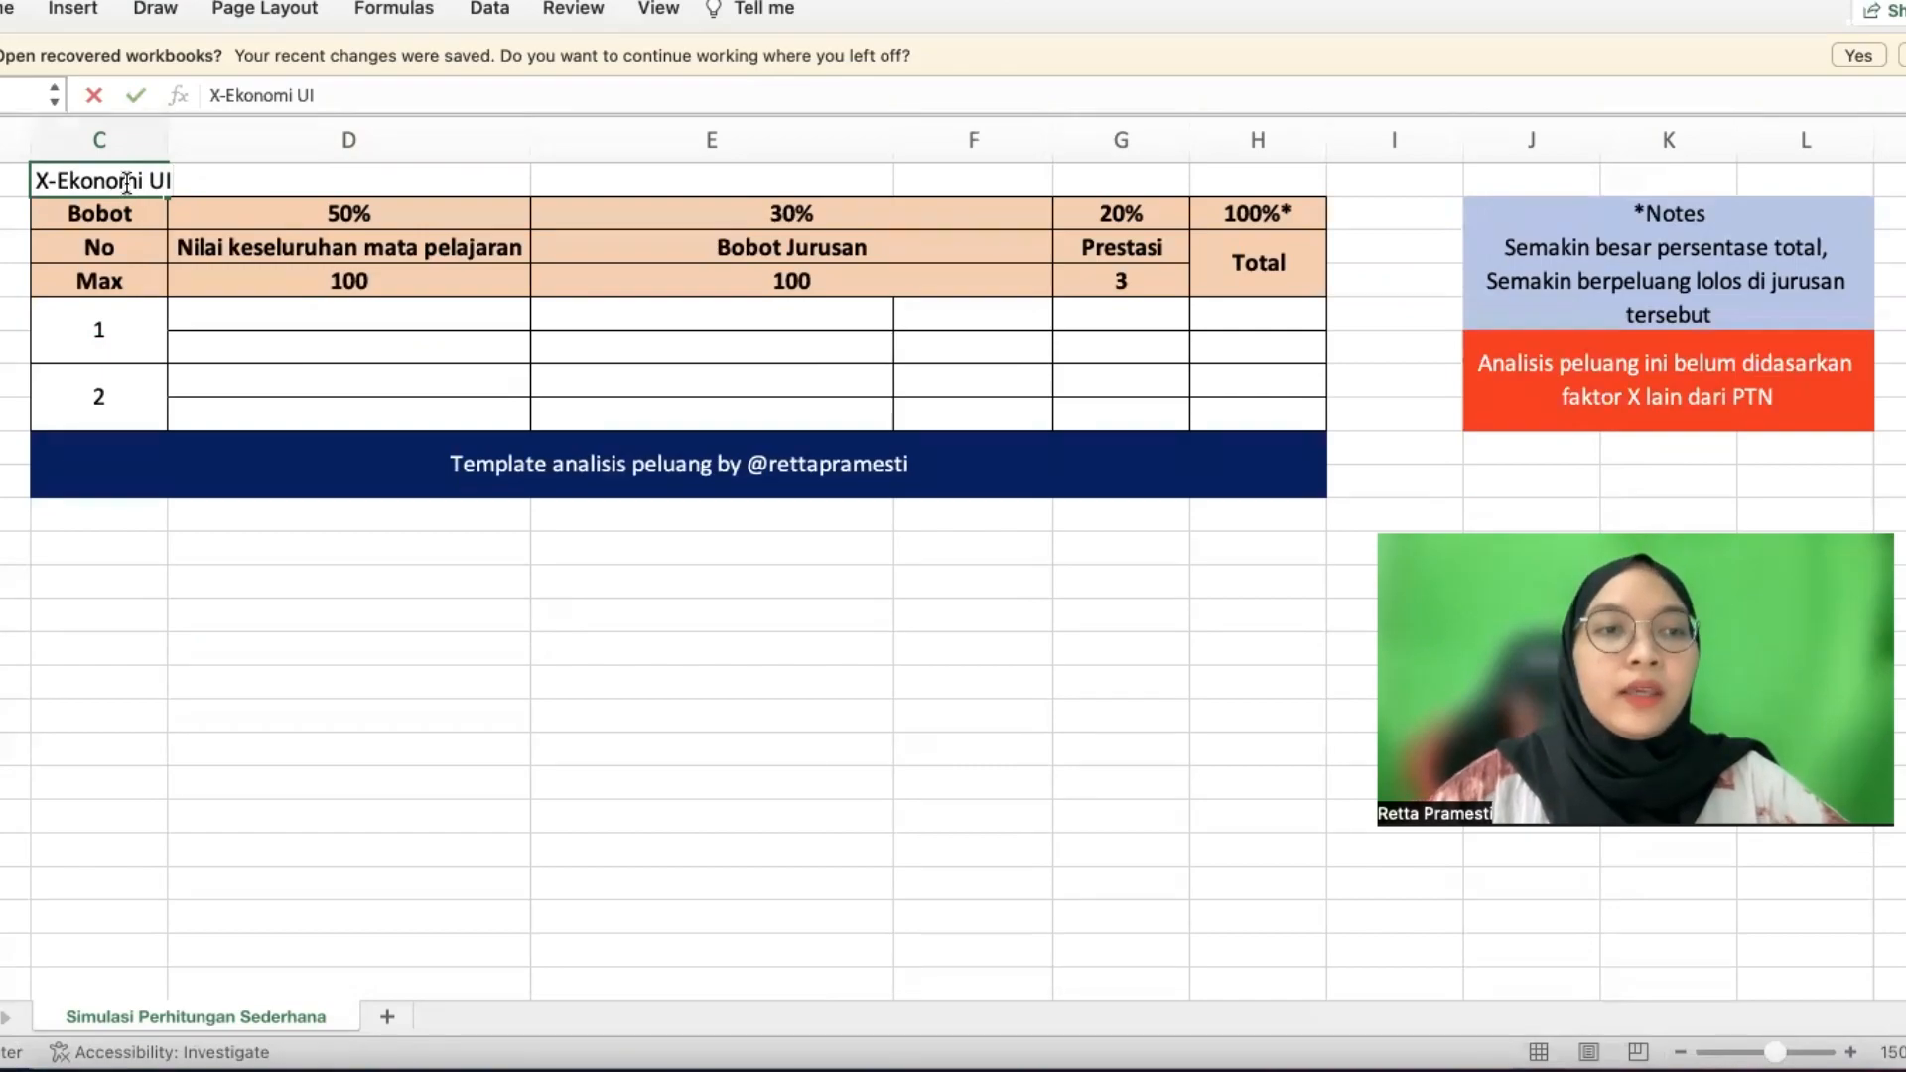
key("Tab")
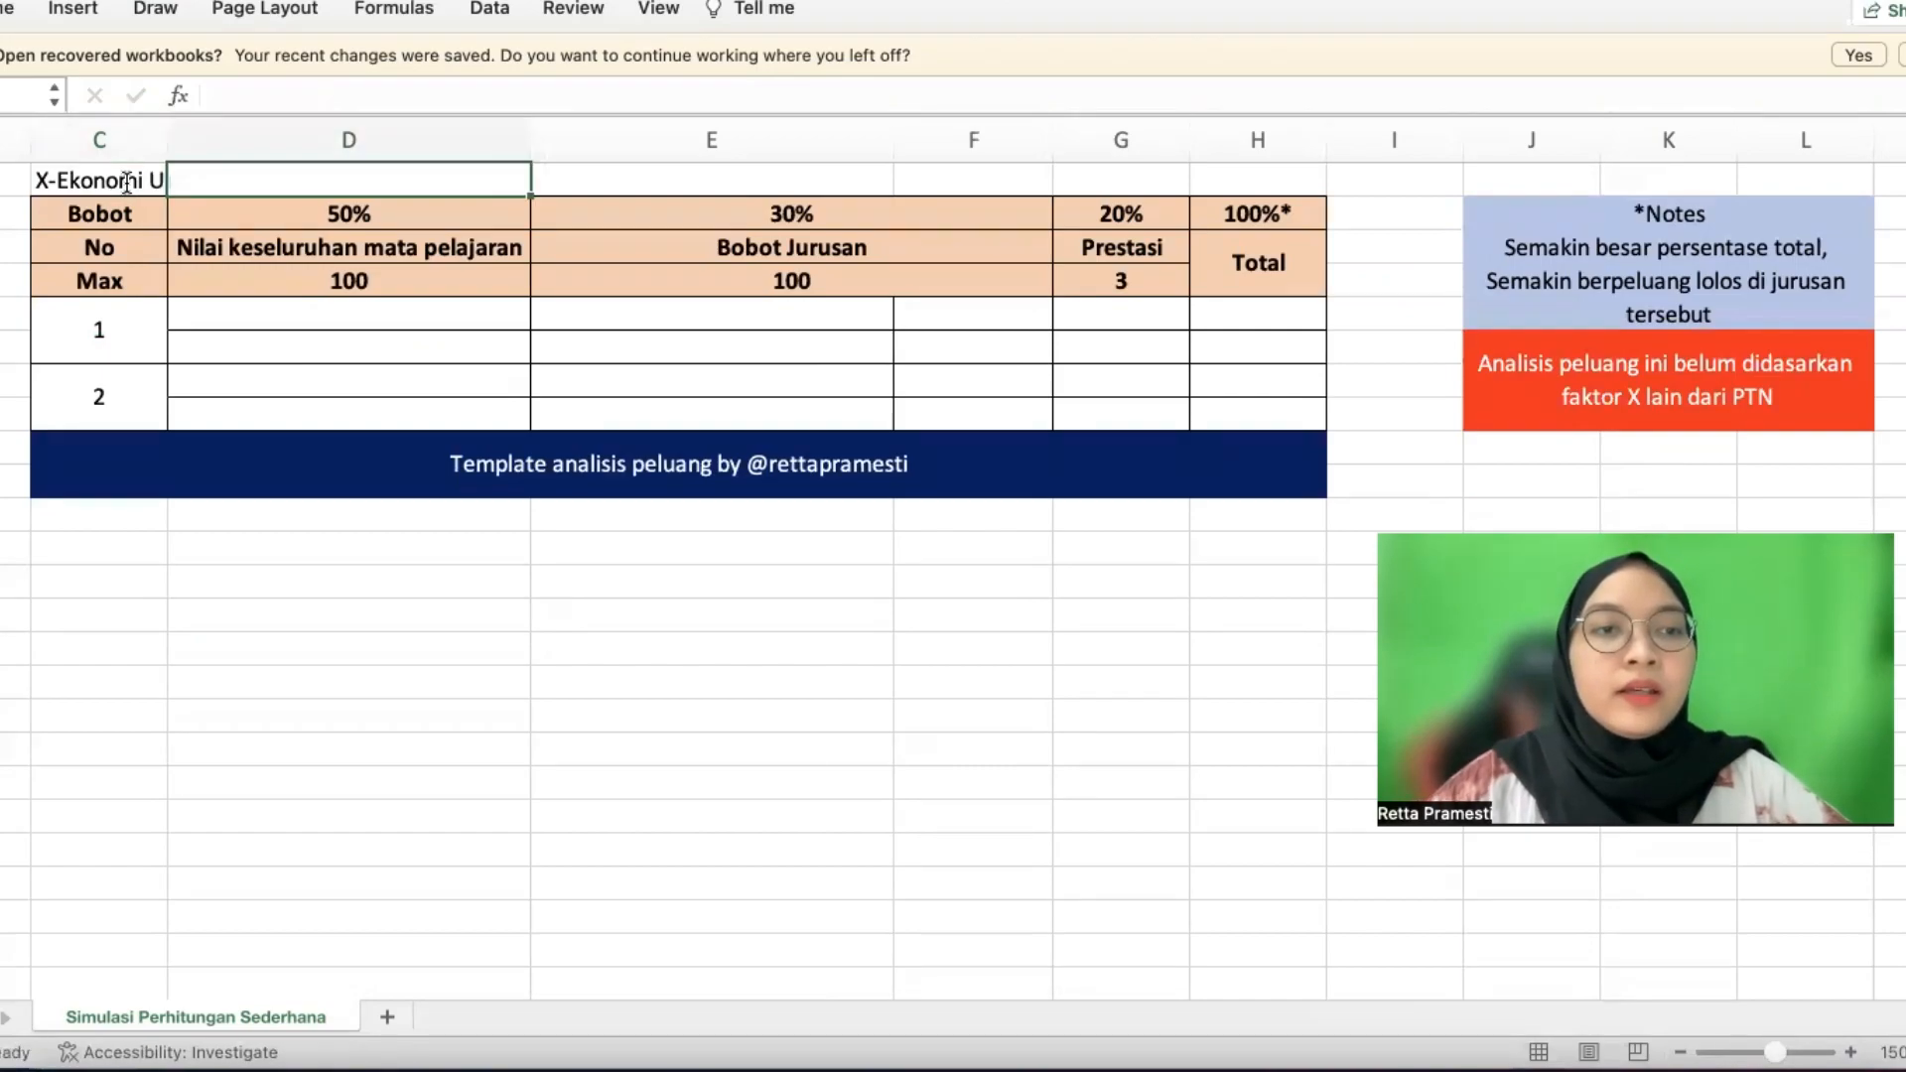
key("Tab")
type("Keketatan")
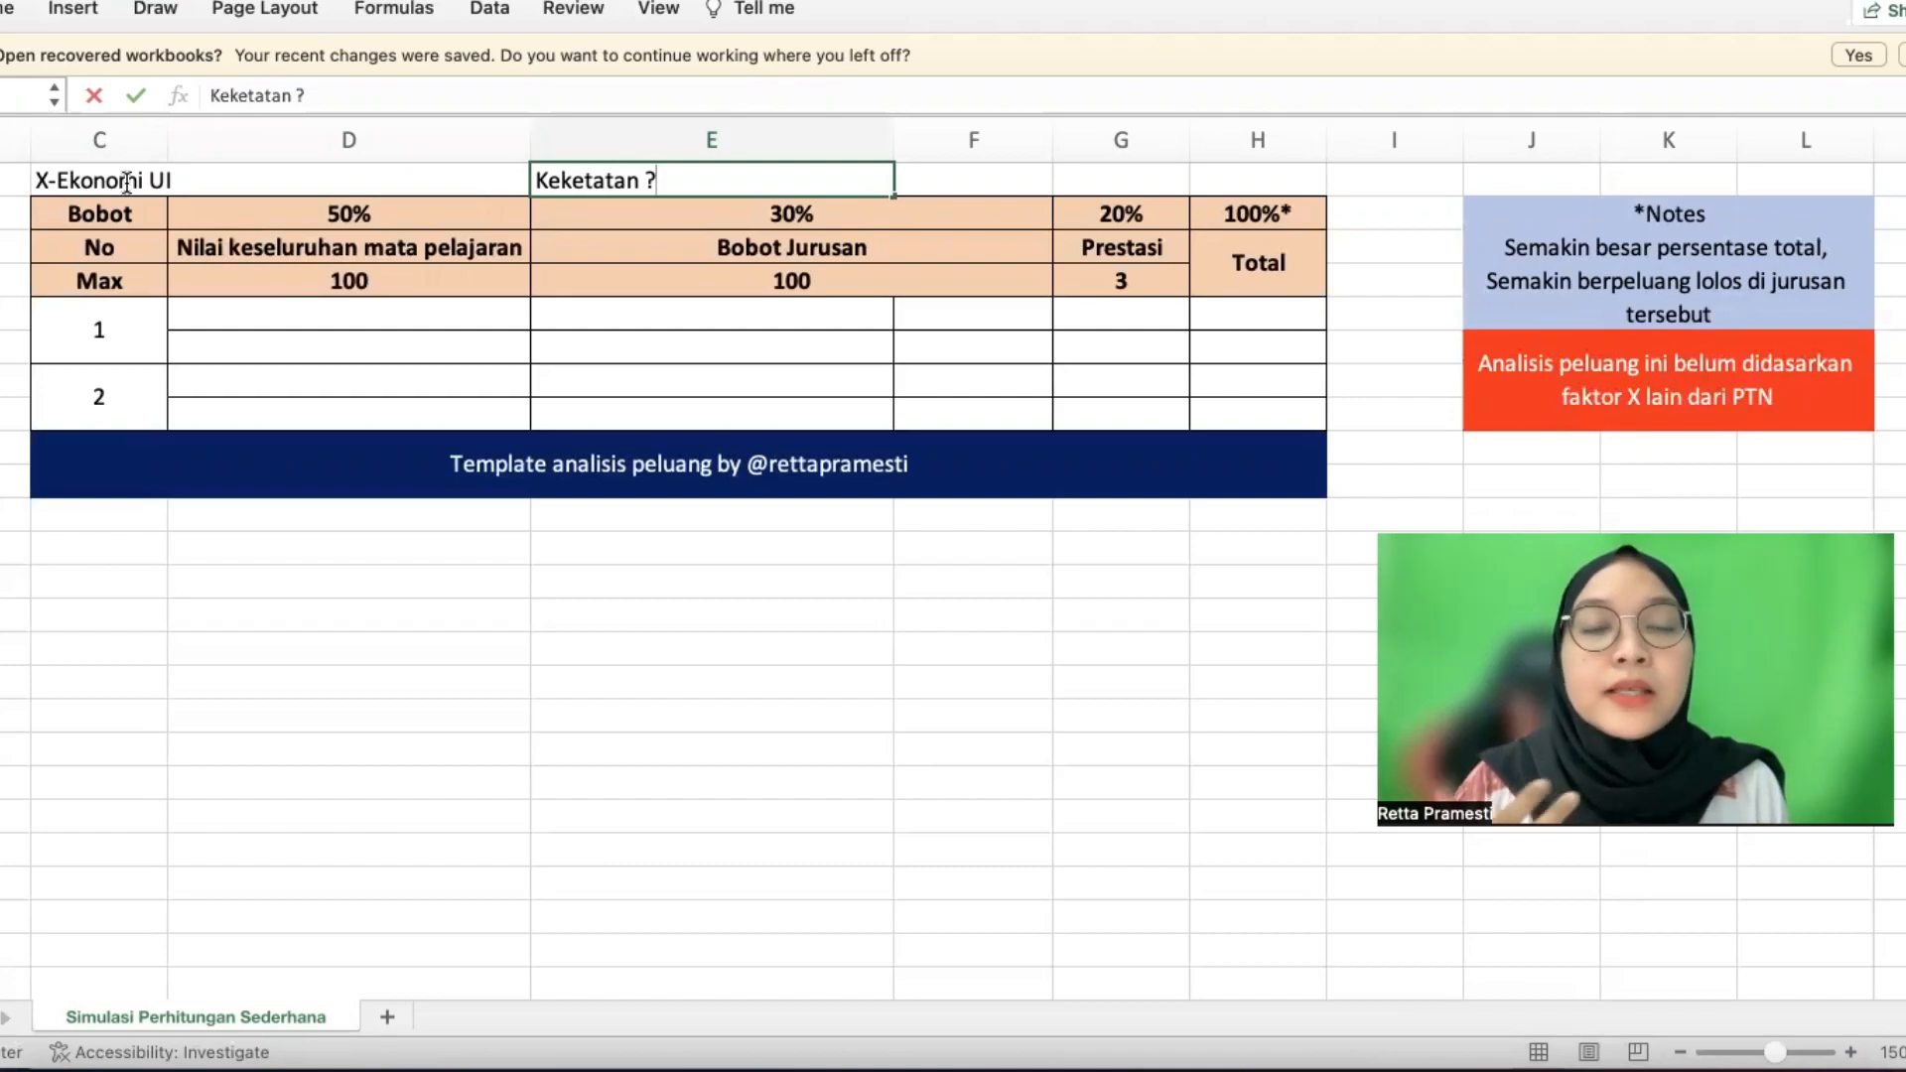
key("Return")
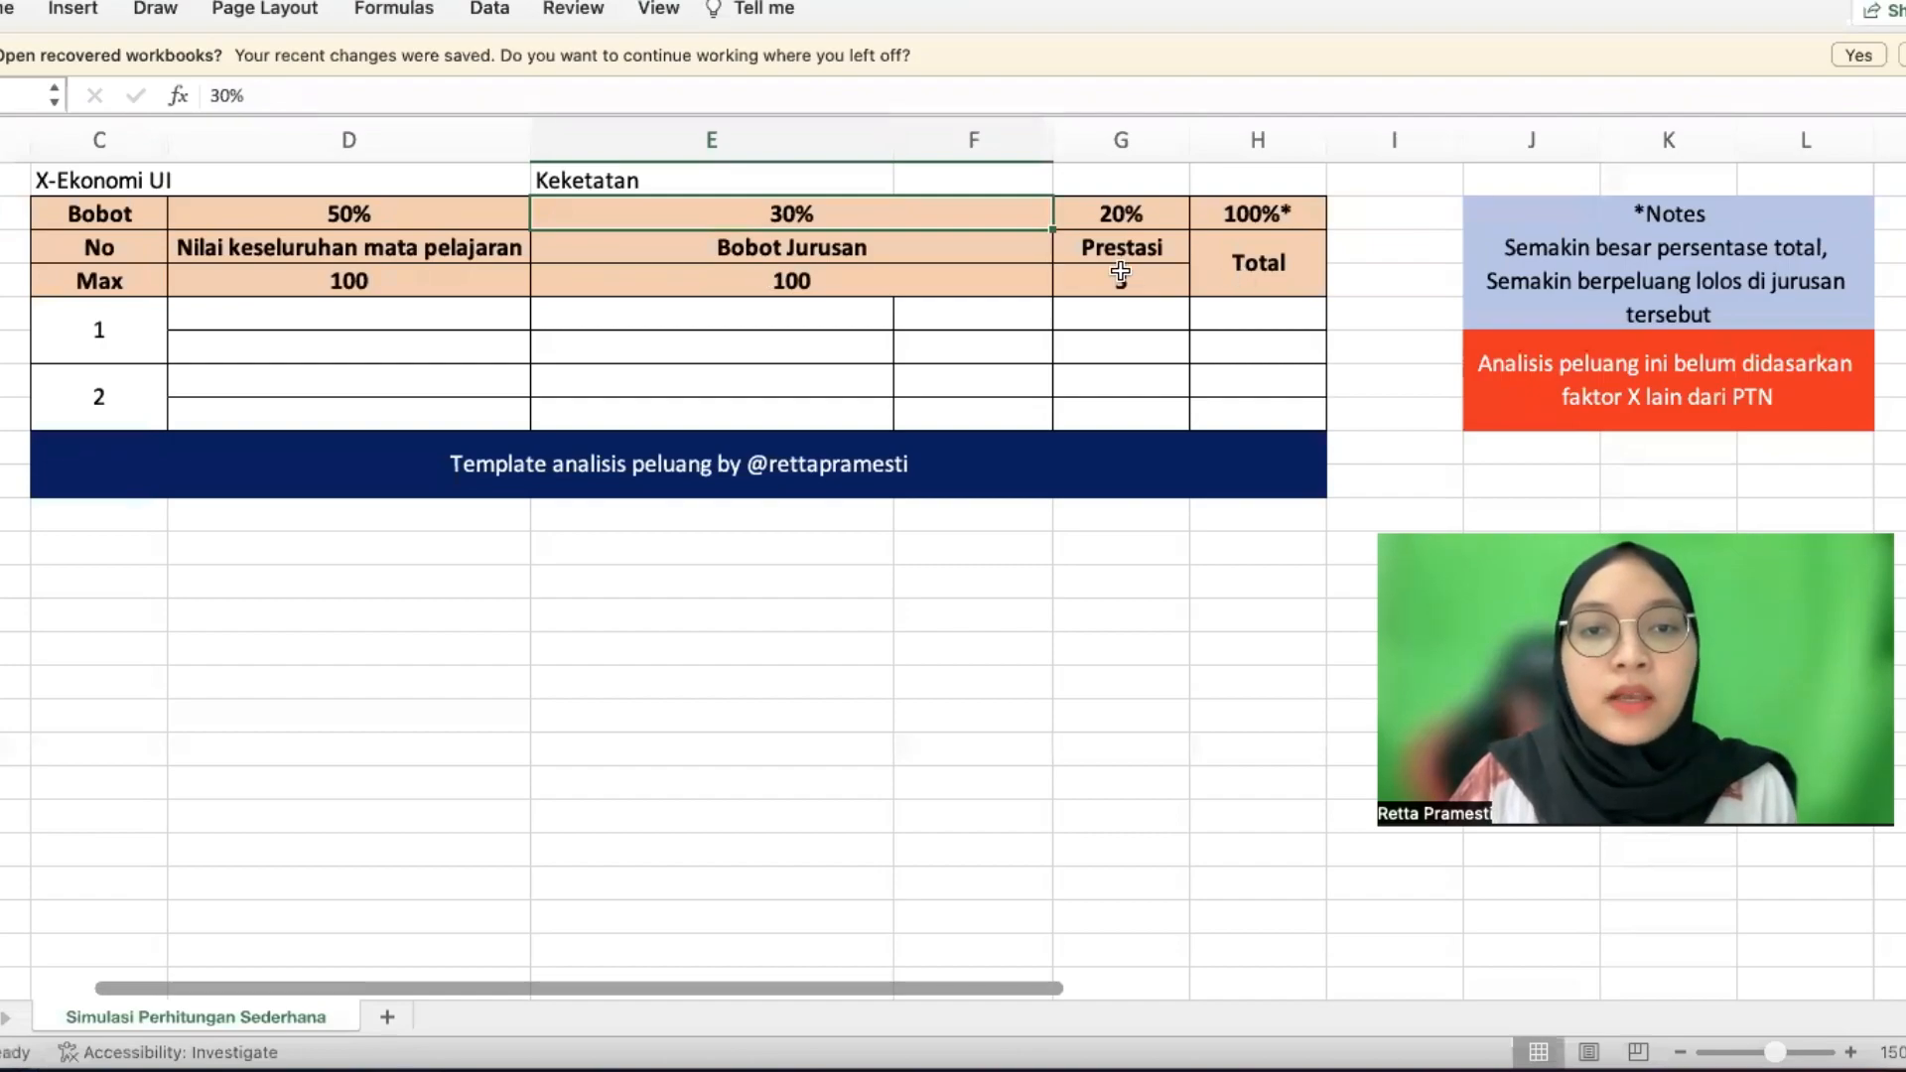
Enter =85*0,5 in candidate 1's overall score cell, giving 42,5
left_click(1145, 287)
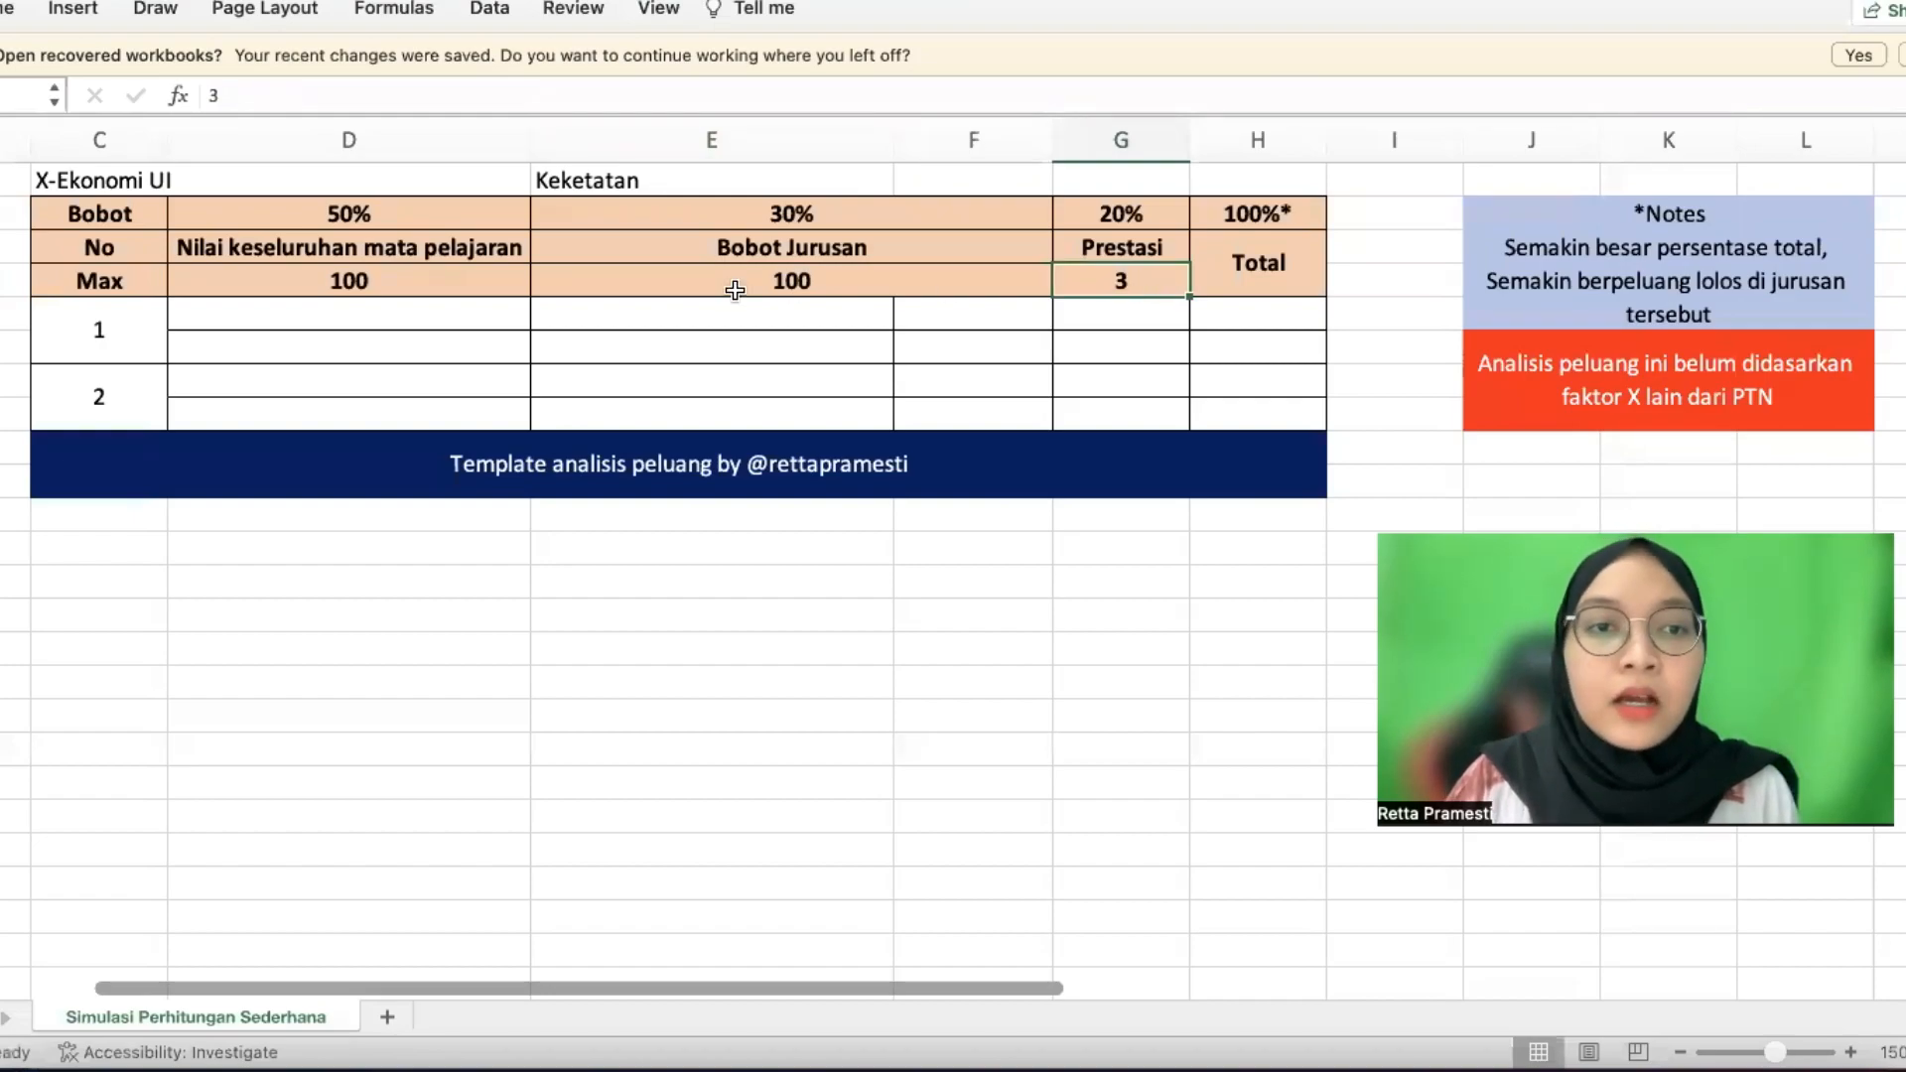
left_click(235, 313)
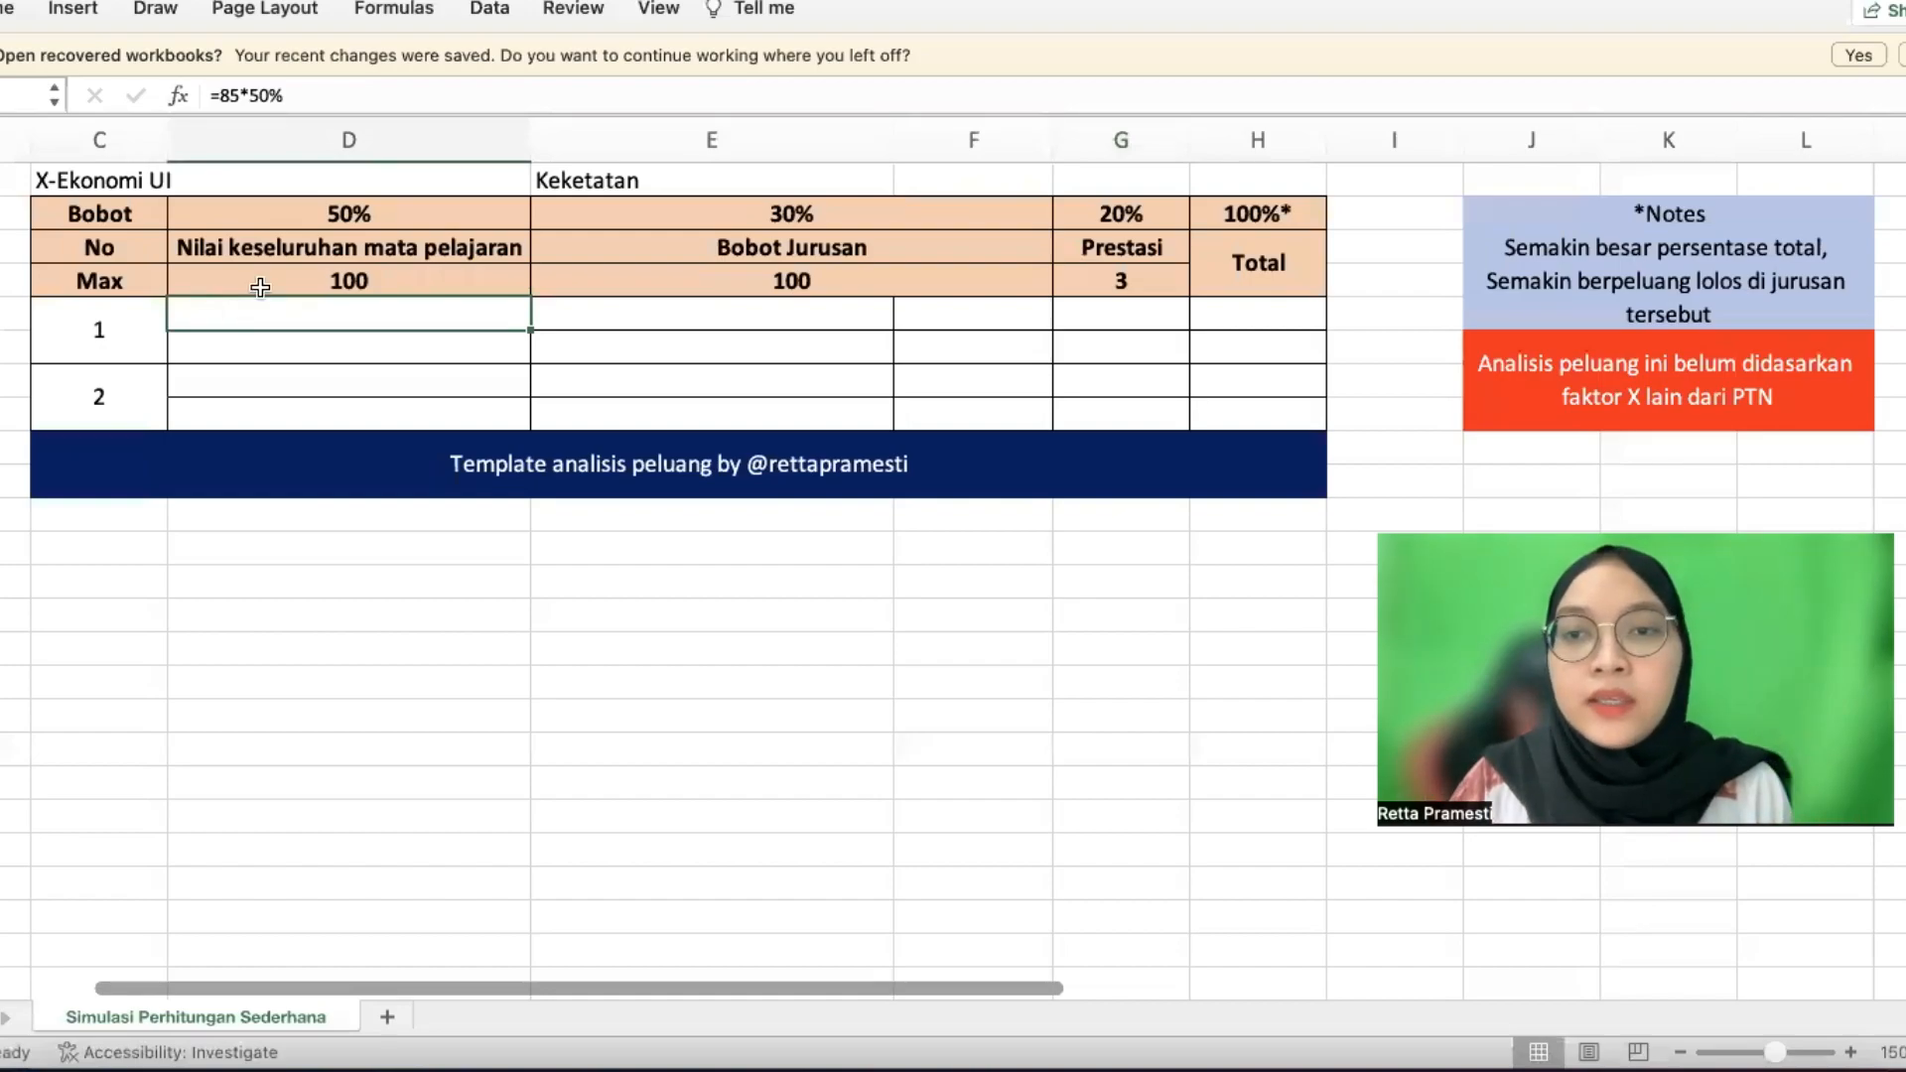
left_click(1539, 349)
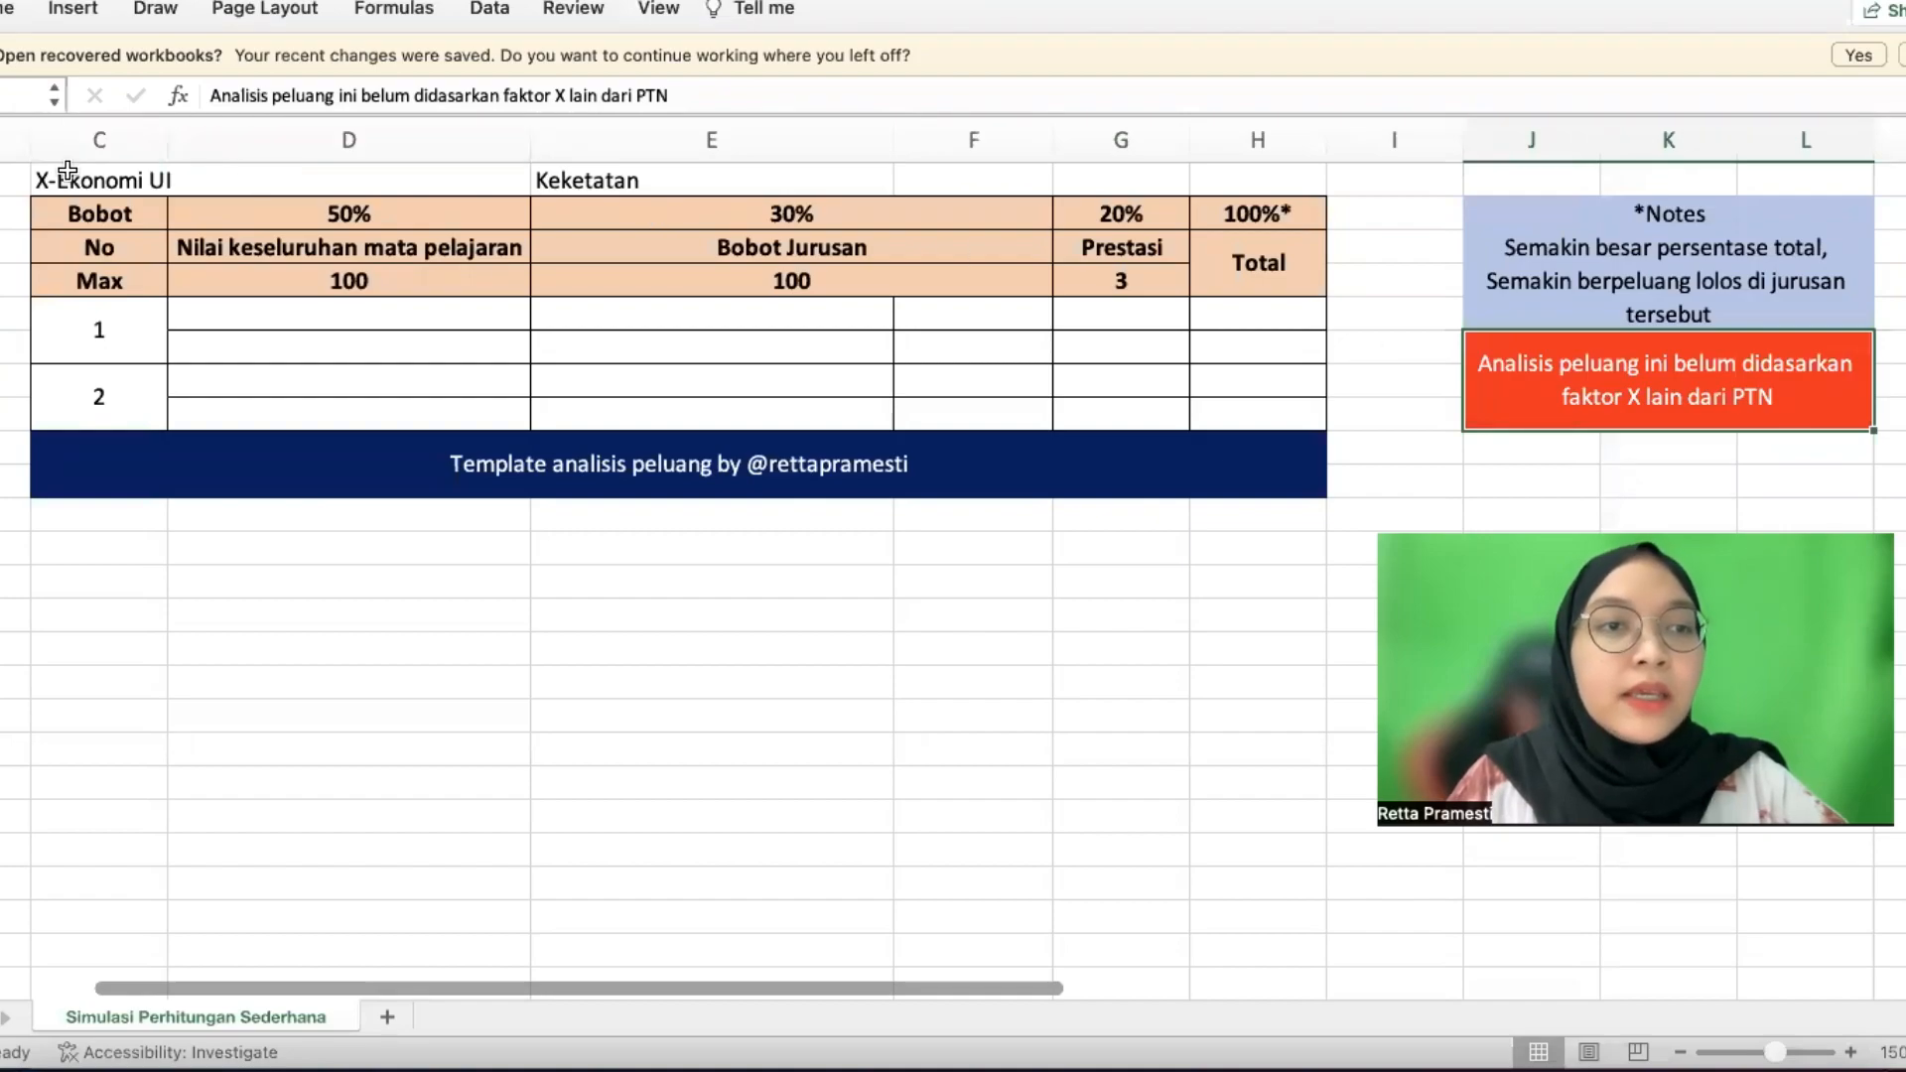
left_click(240, 315)
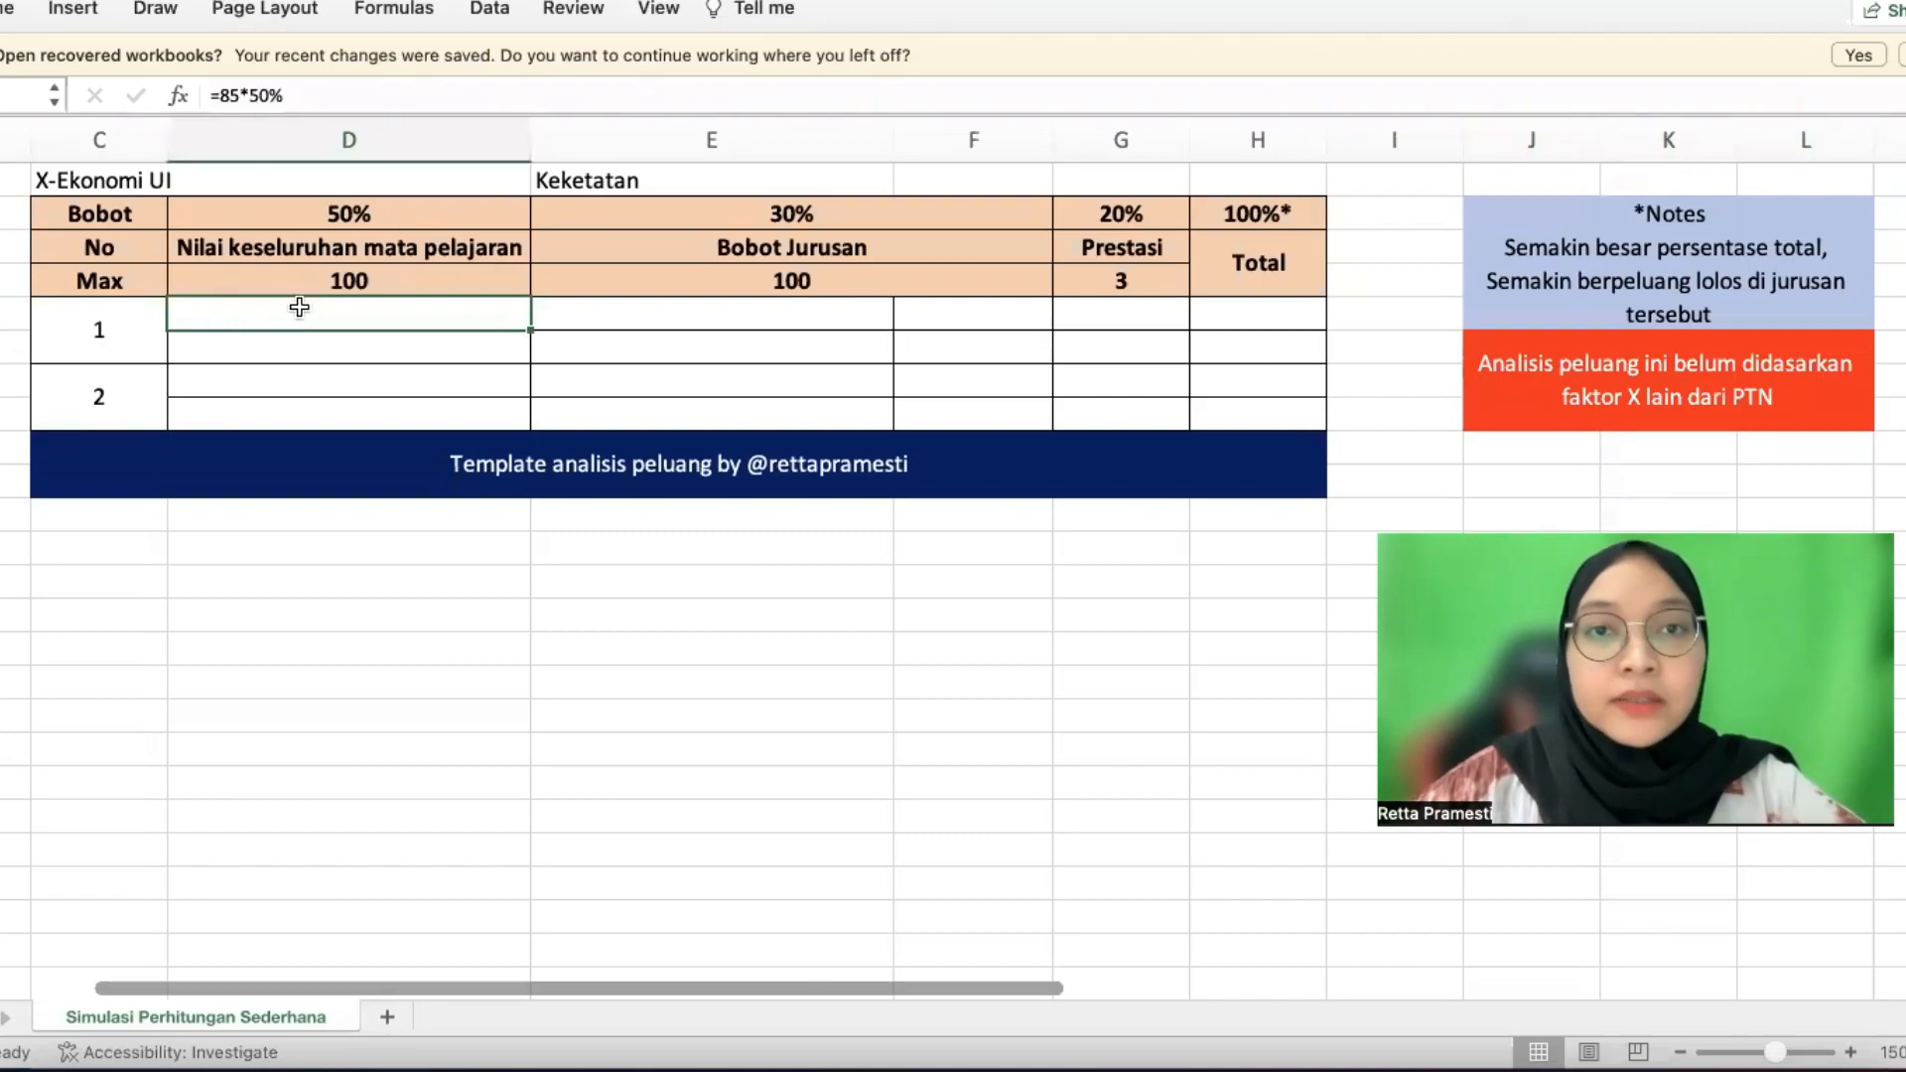
type("=")
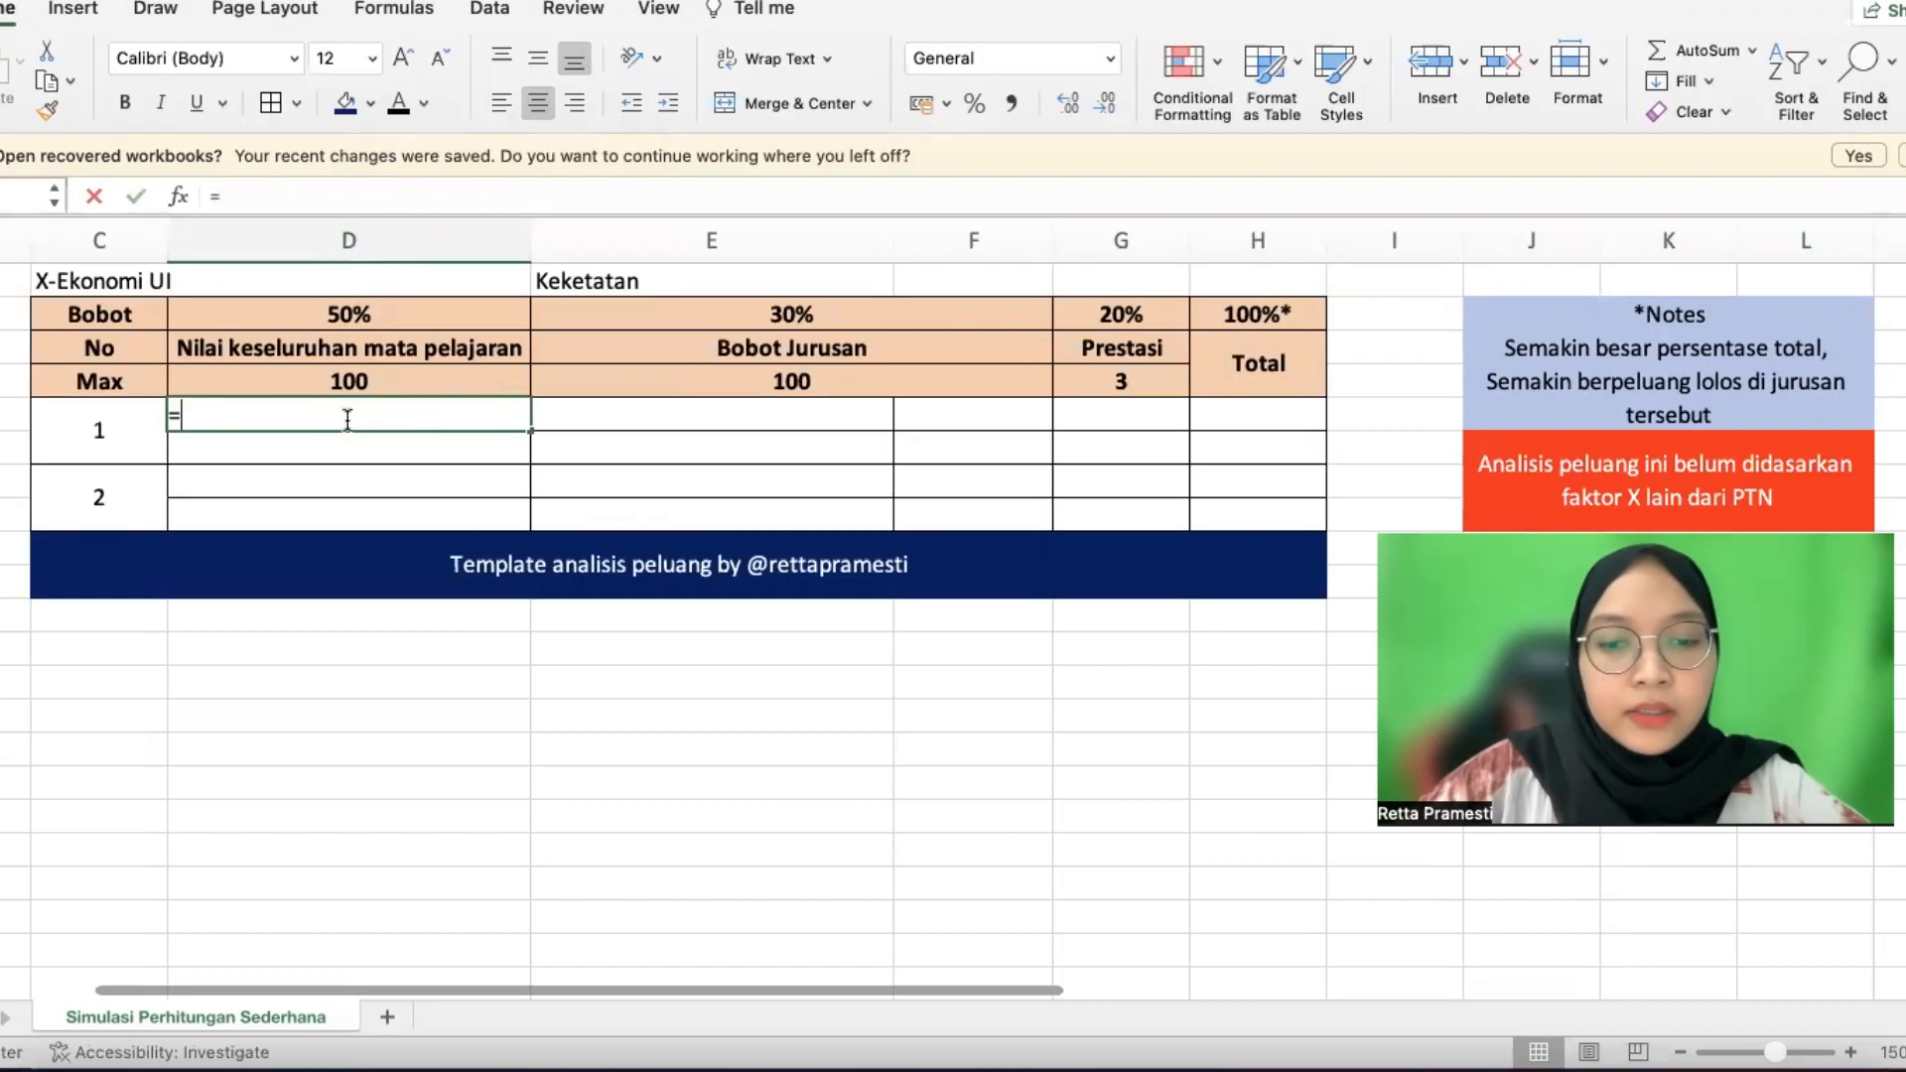
type("85")
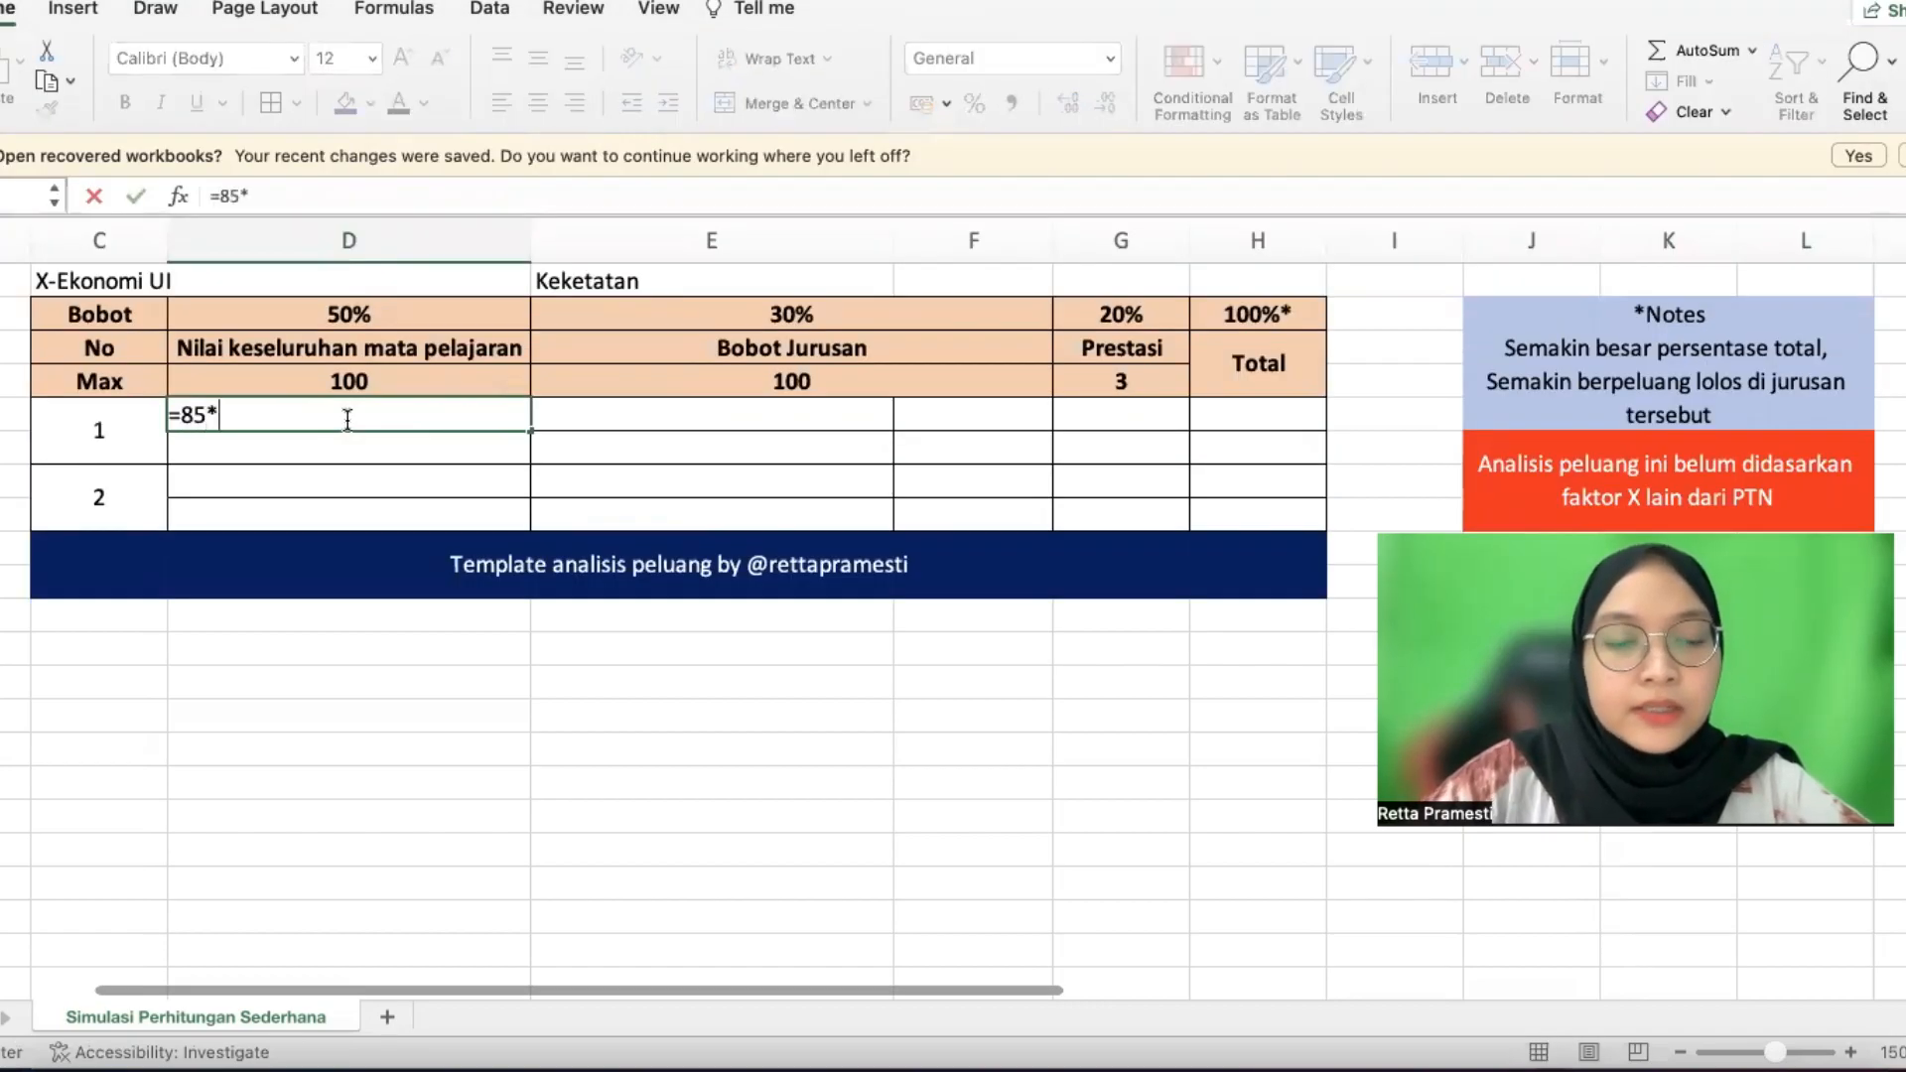
type("*")
type("0,5")
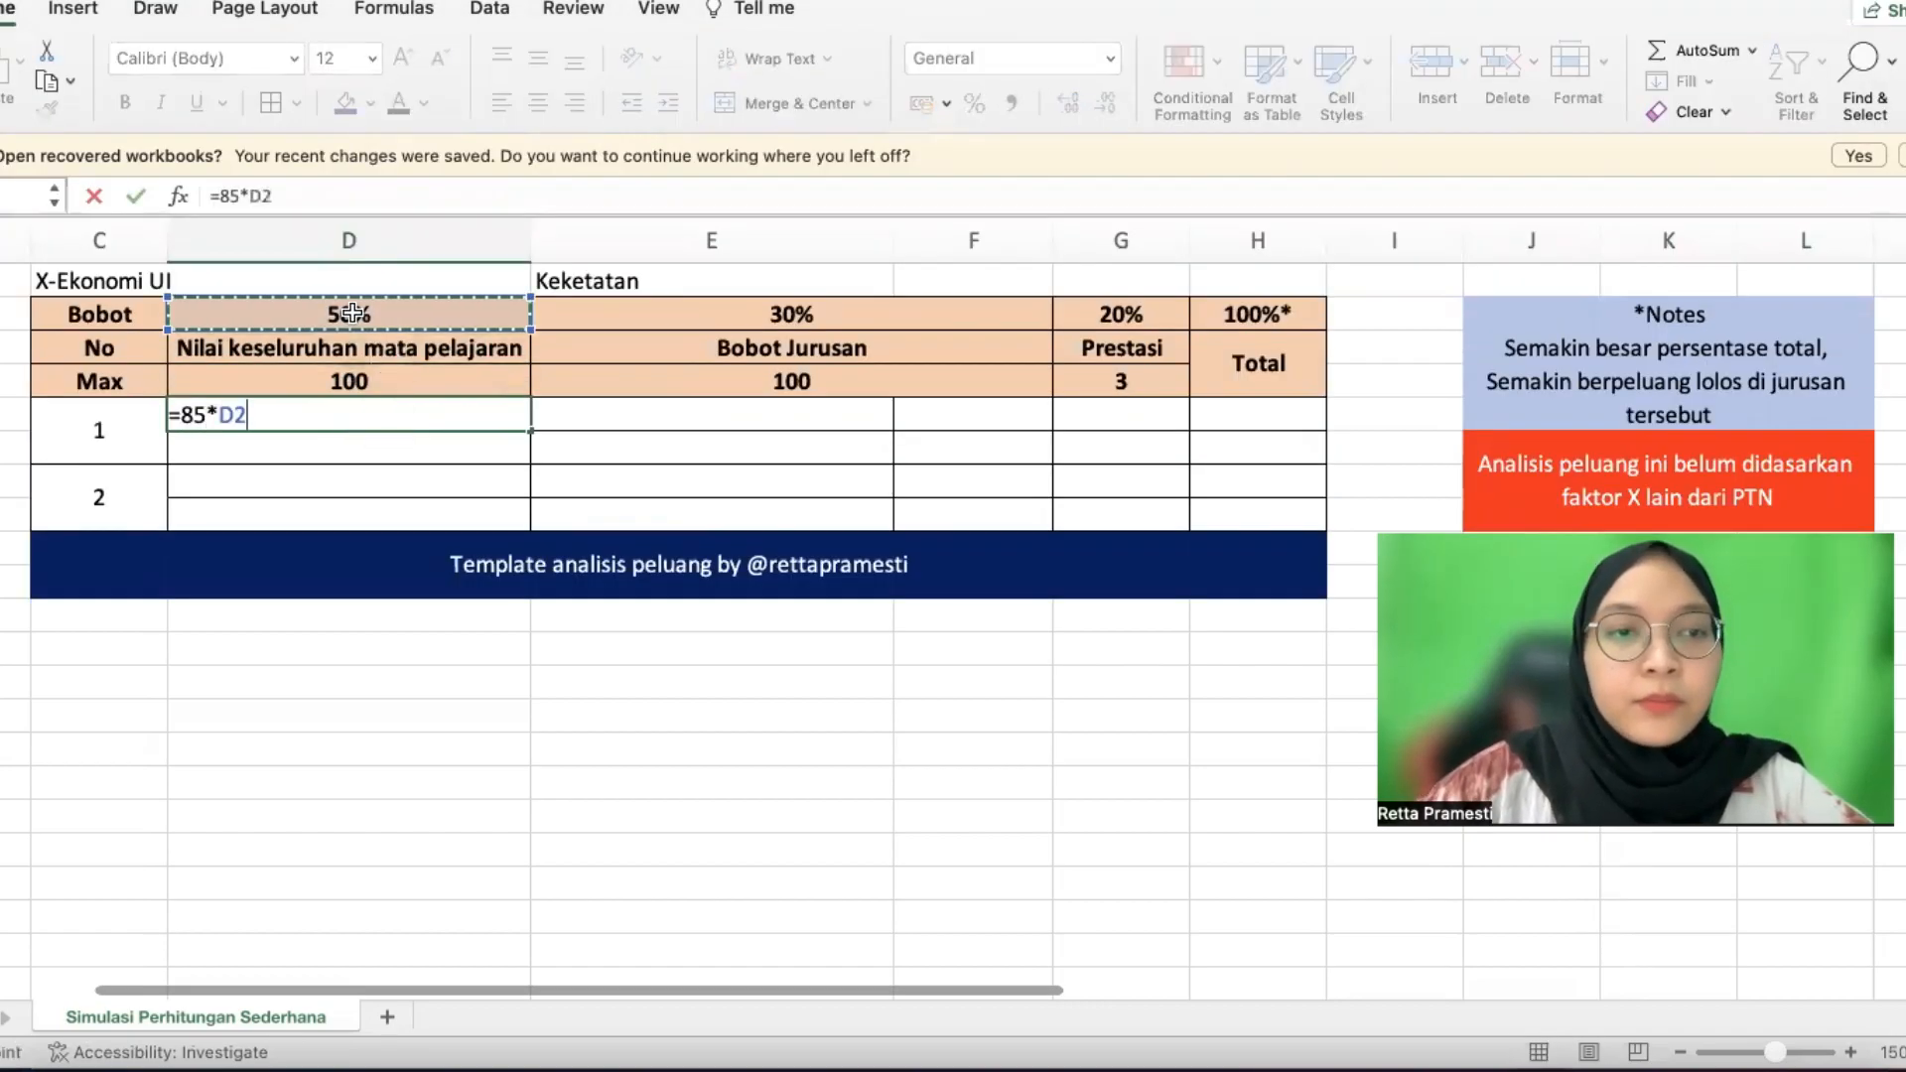
key("Return")
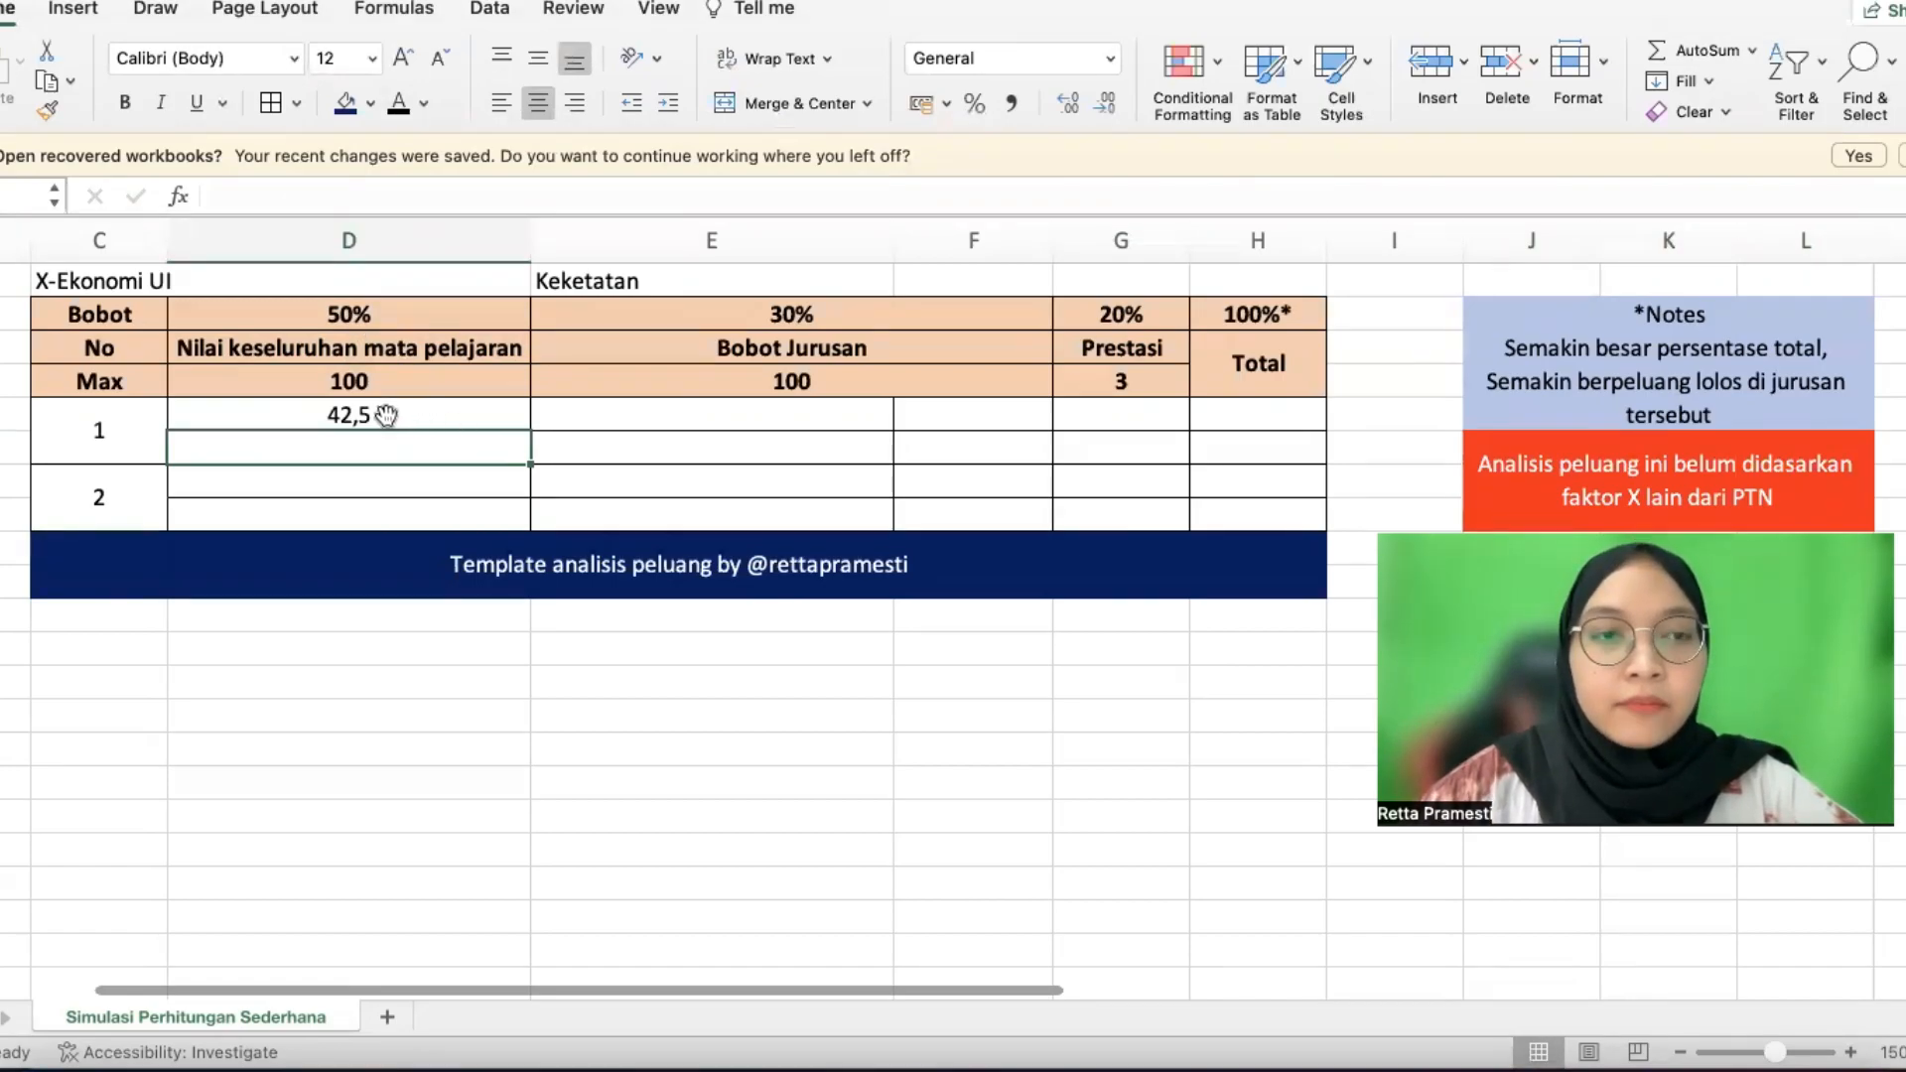
Make candidate 1's hidden Ekonomi and Matematika labels and scores show in black
left_click(735, 415)
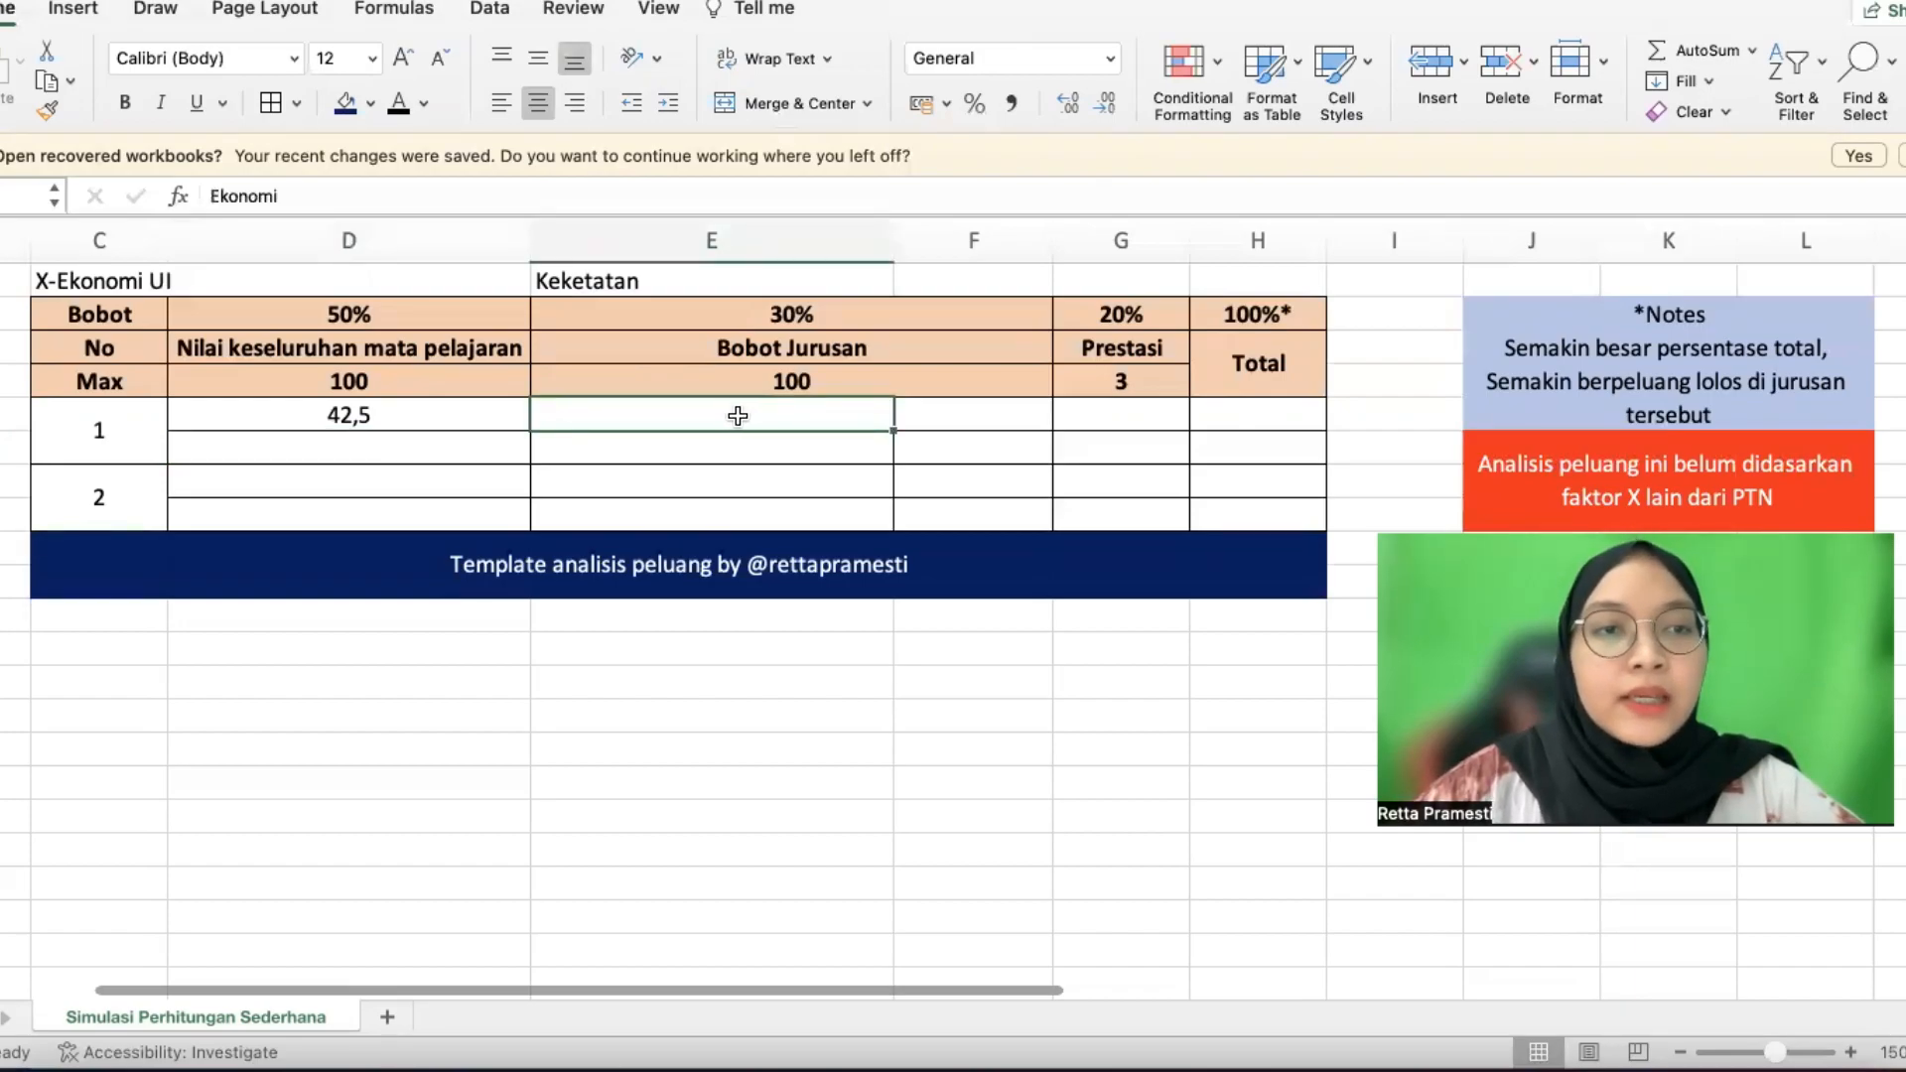
left_click(400, 102)
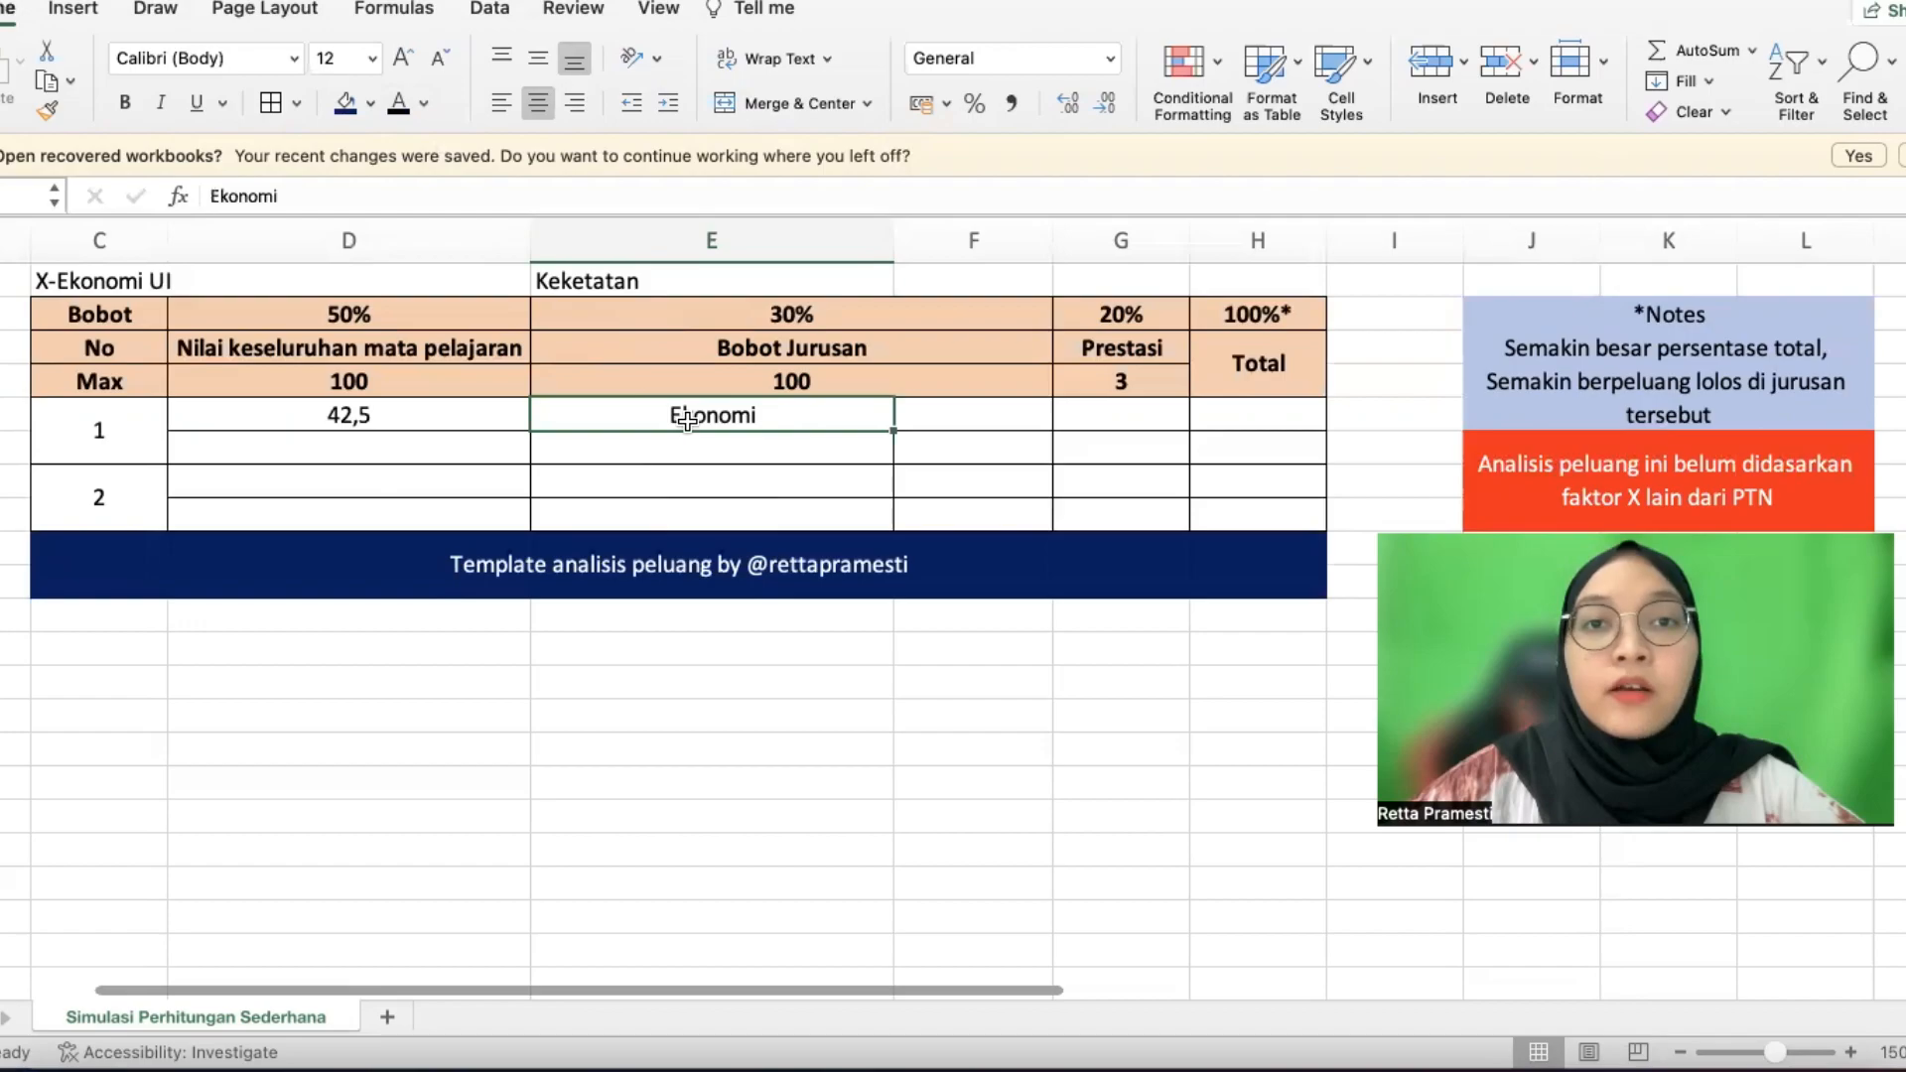
left_click(693, 457)
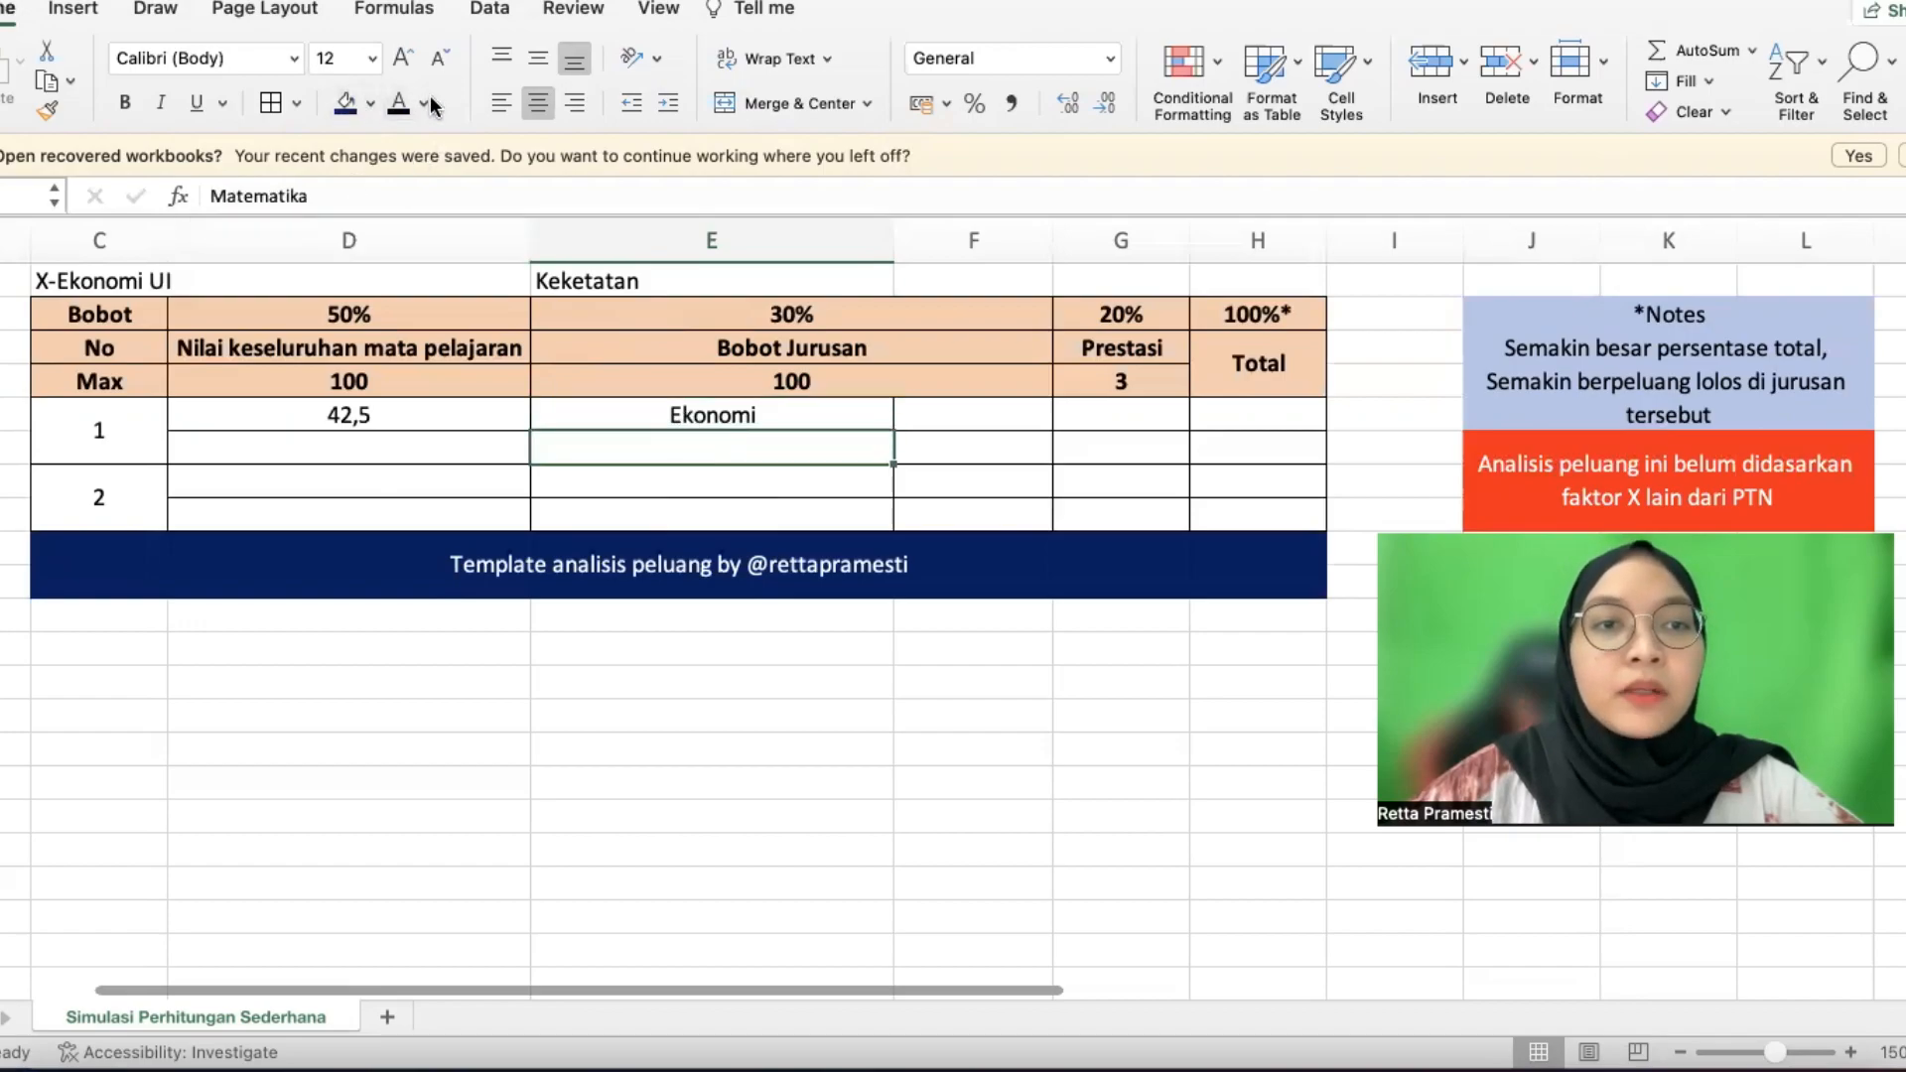
left_click(398, 106)
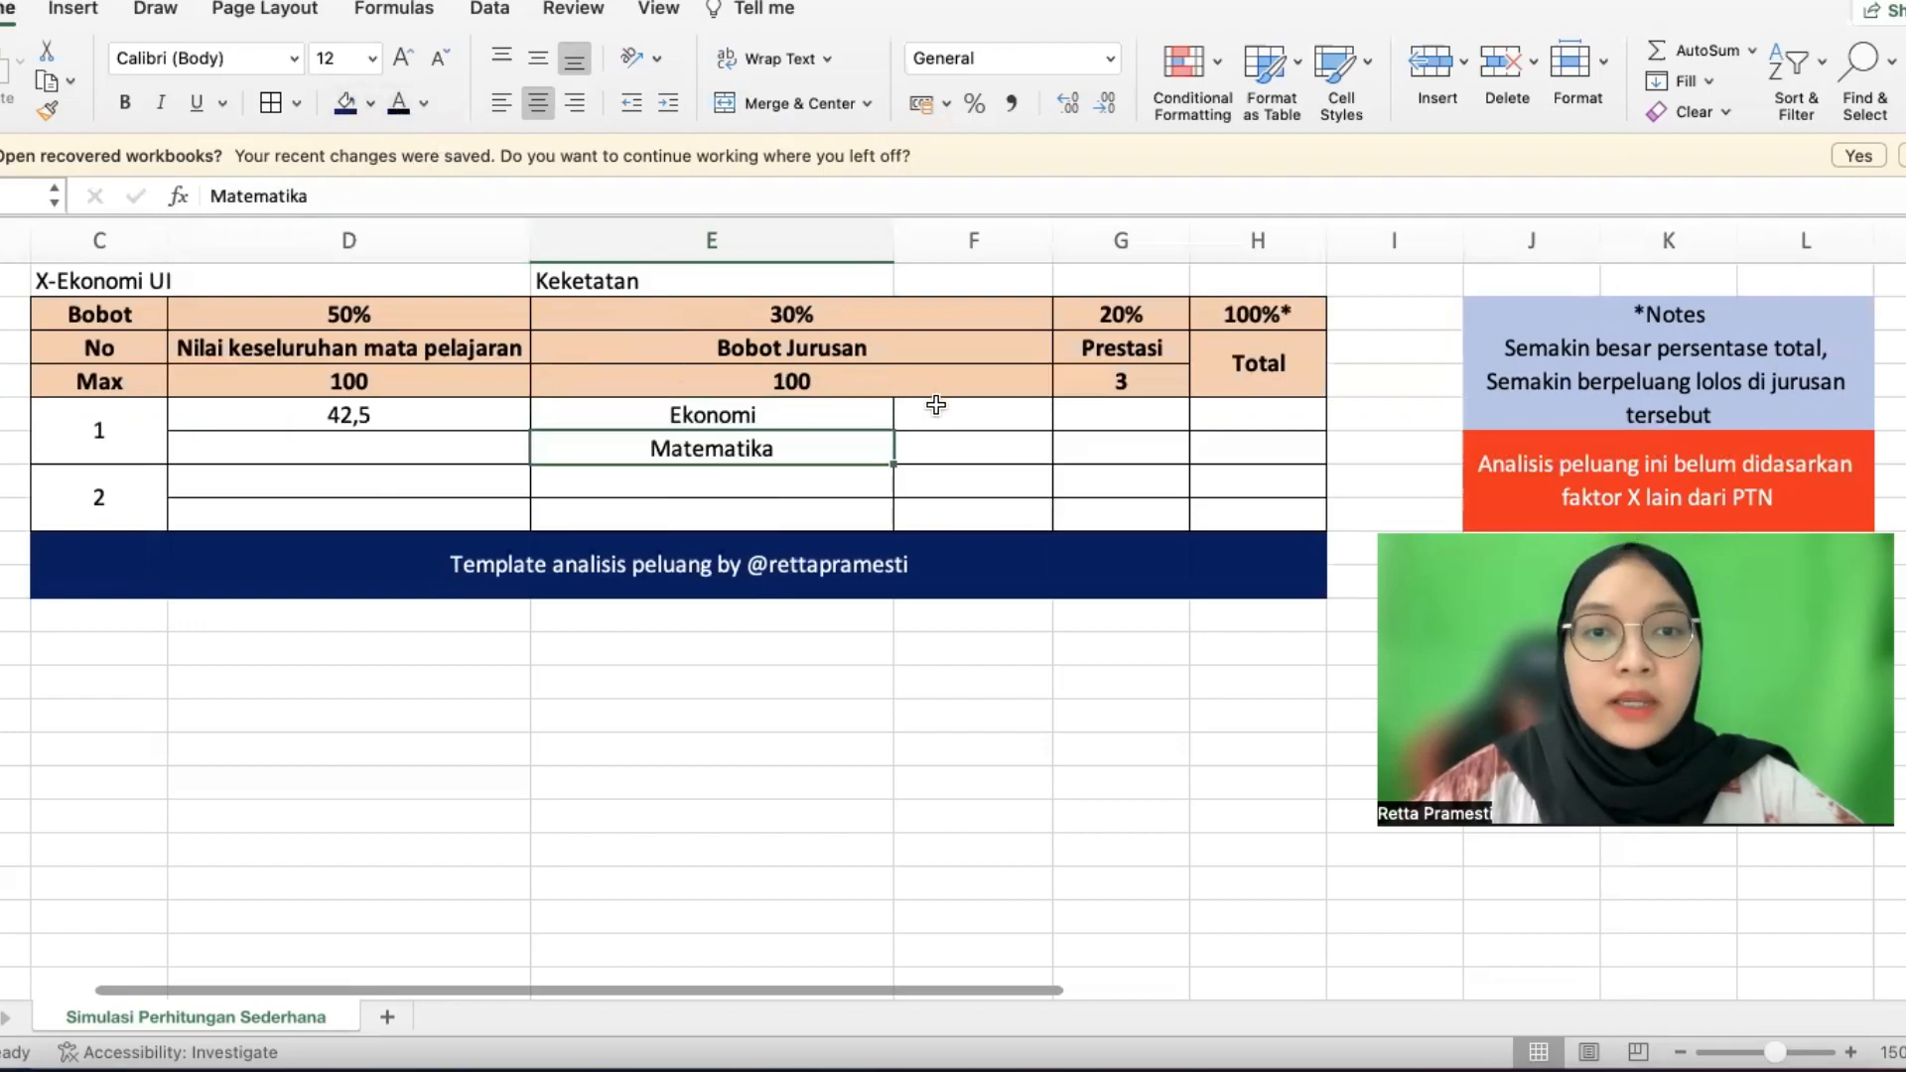
left_click_drag(939, 407, 937, 439)
left_click(399, 104)
Change the weighted score formulas to =84*15% (12,6) and =83*15% (12,45)
double_click(988, 415)
left_click_drag(1002, 415, 958, 429)
type("84")
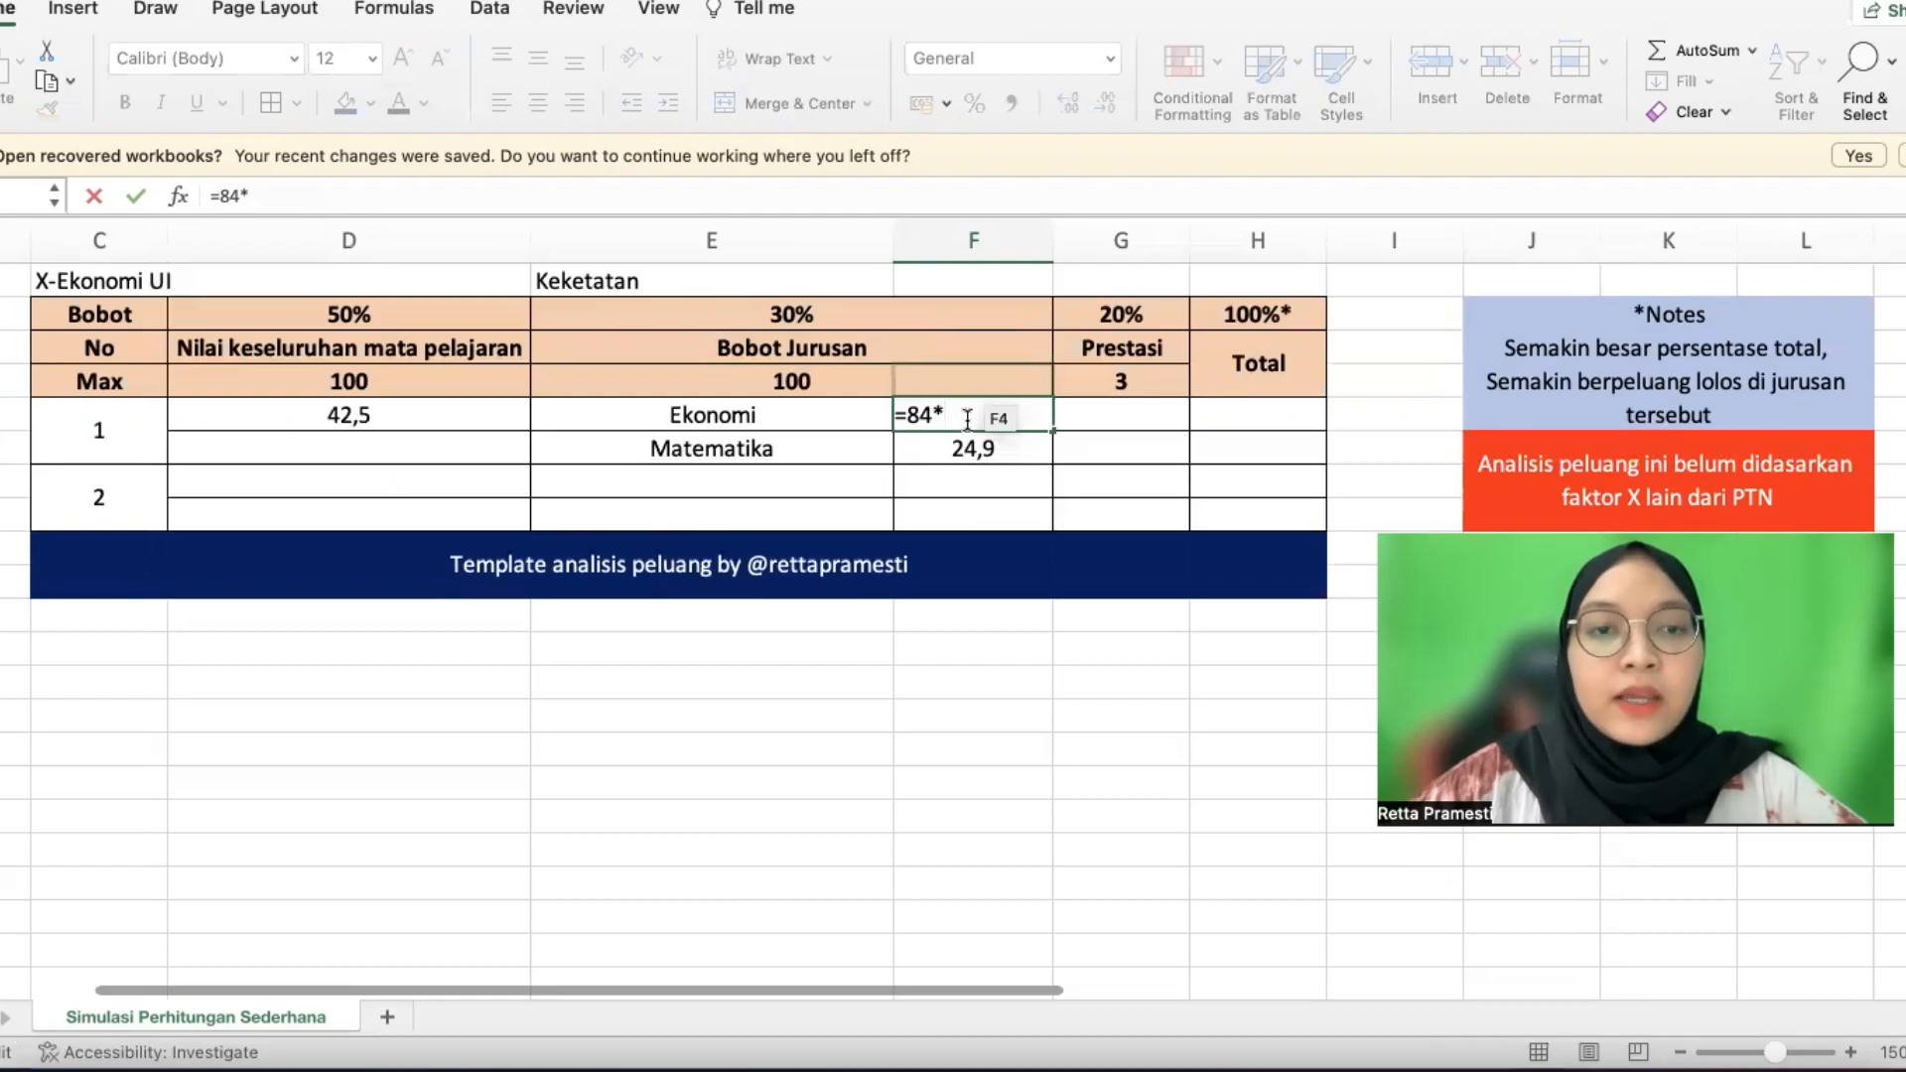
type("*15%")
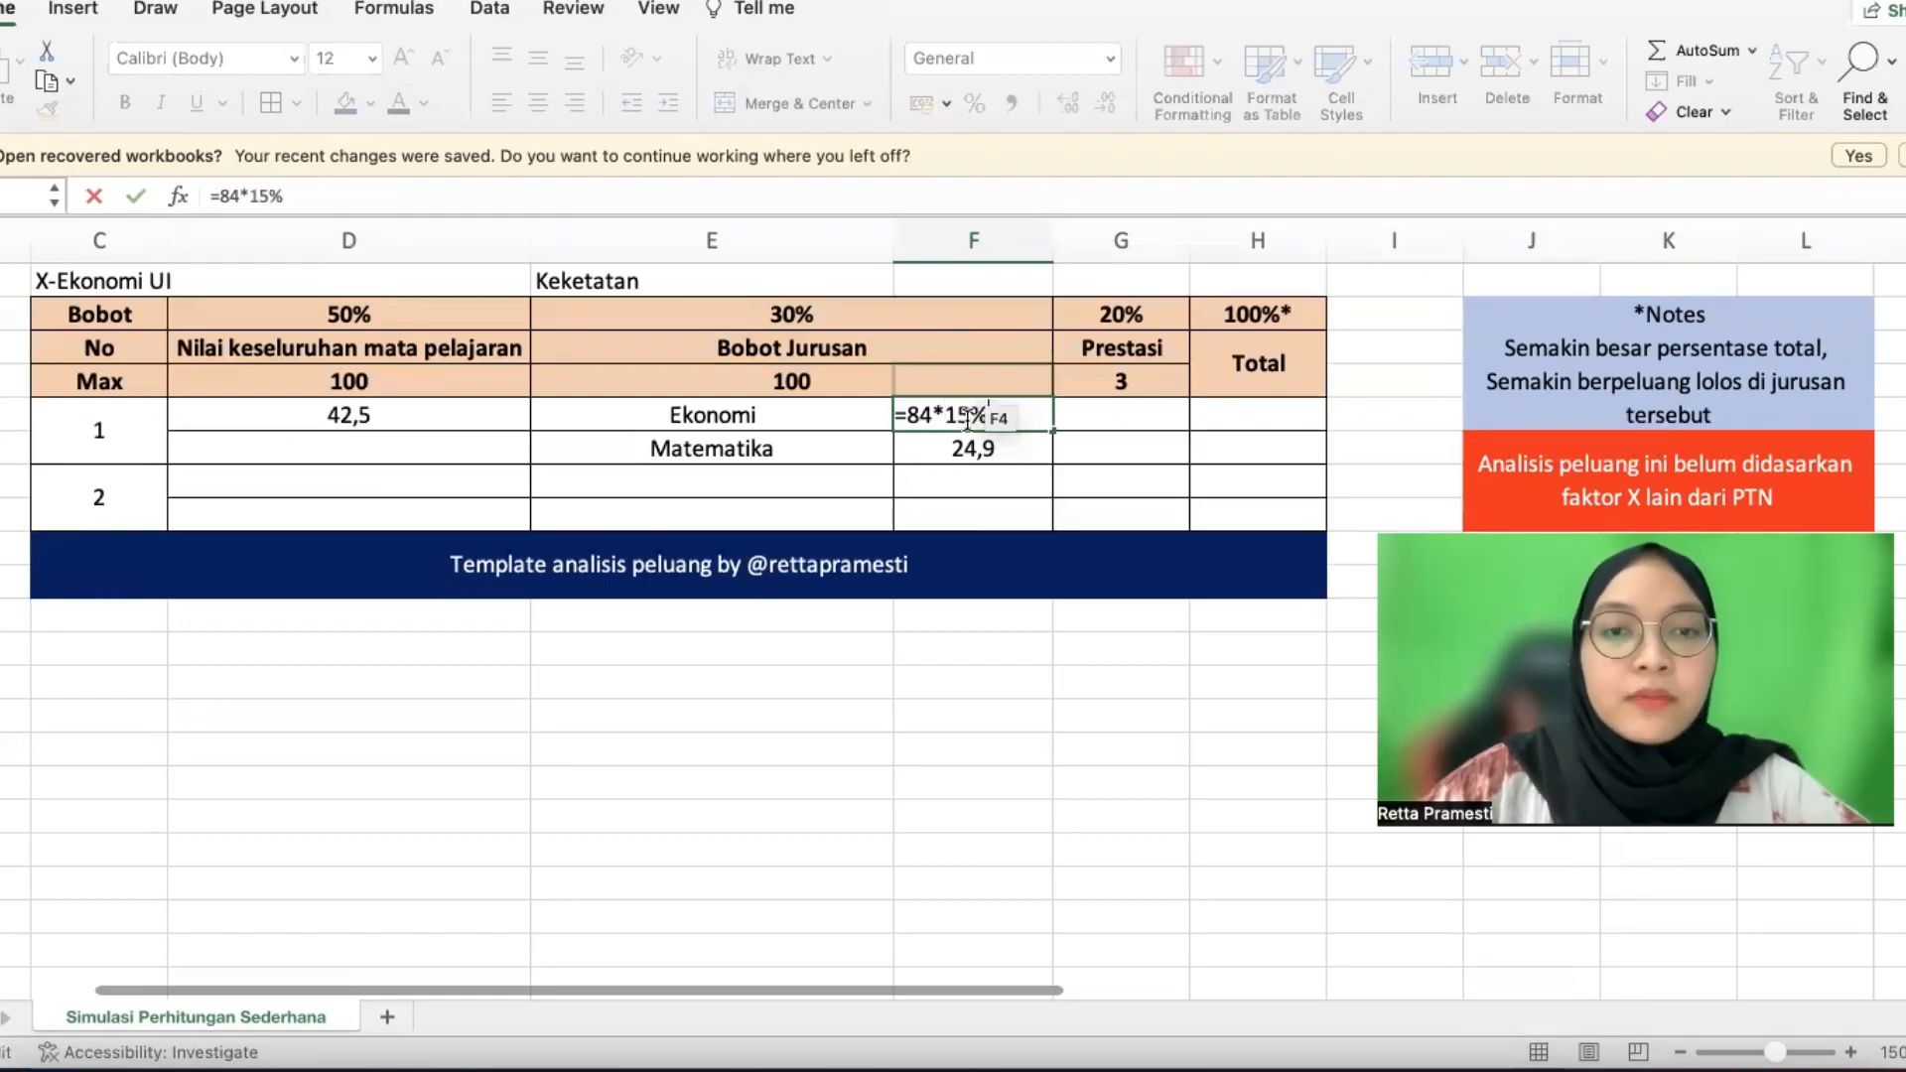
key("Return")
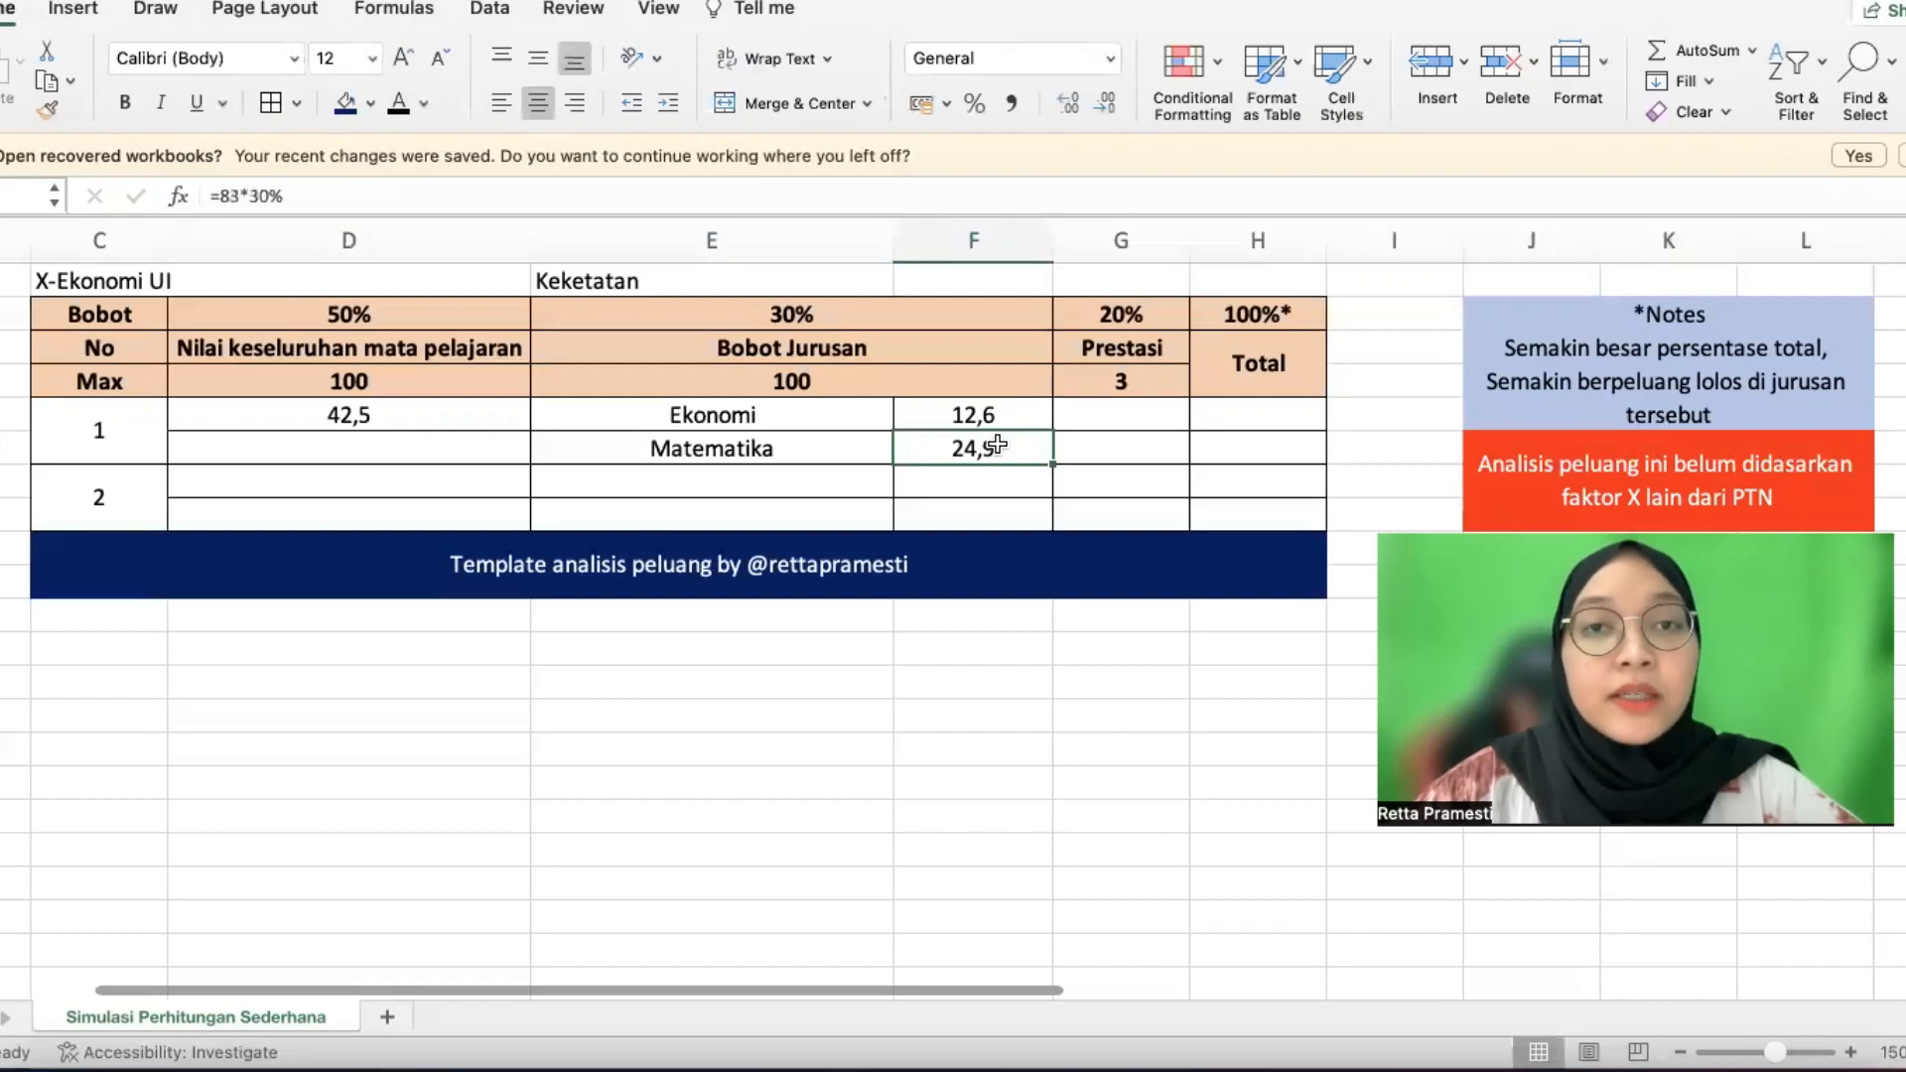
double_click(985, 445)
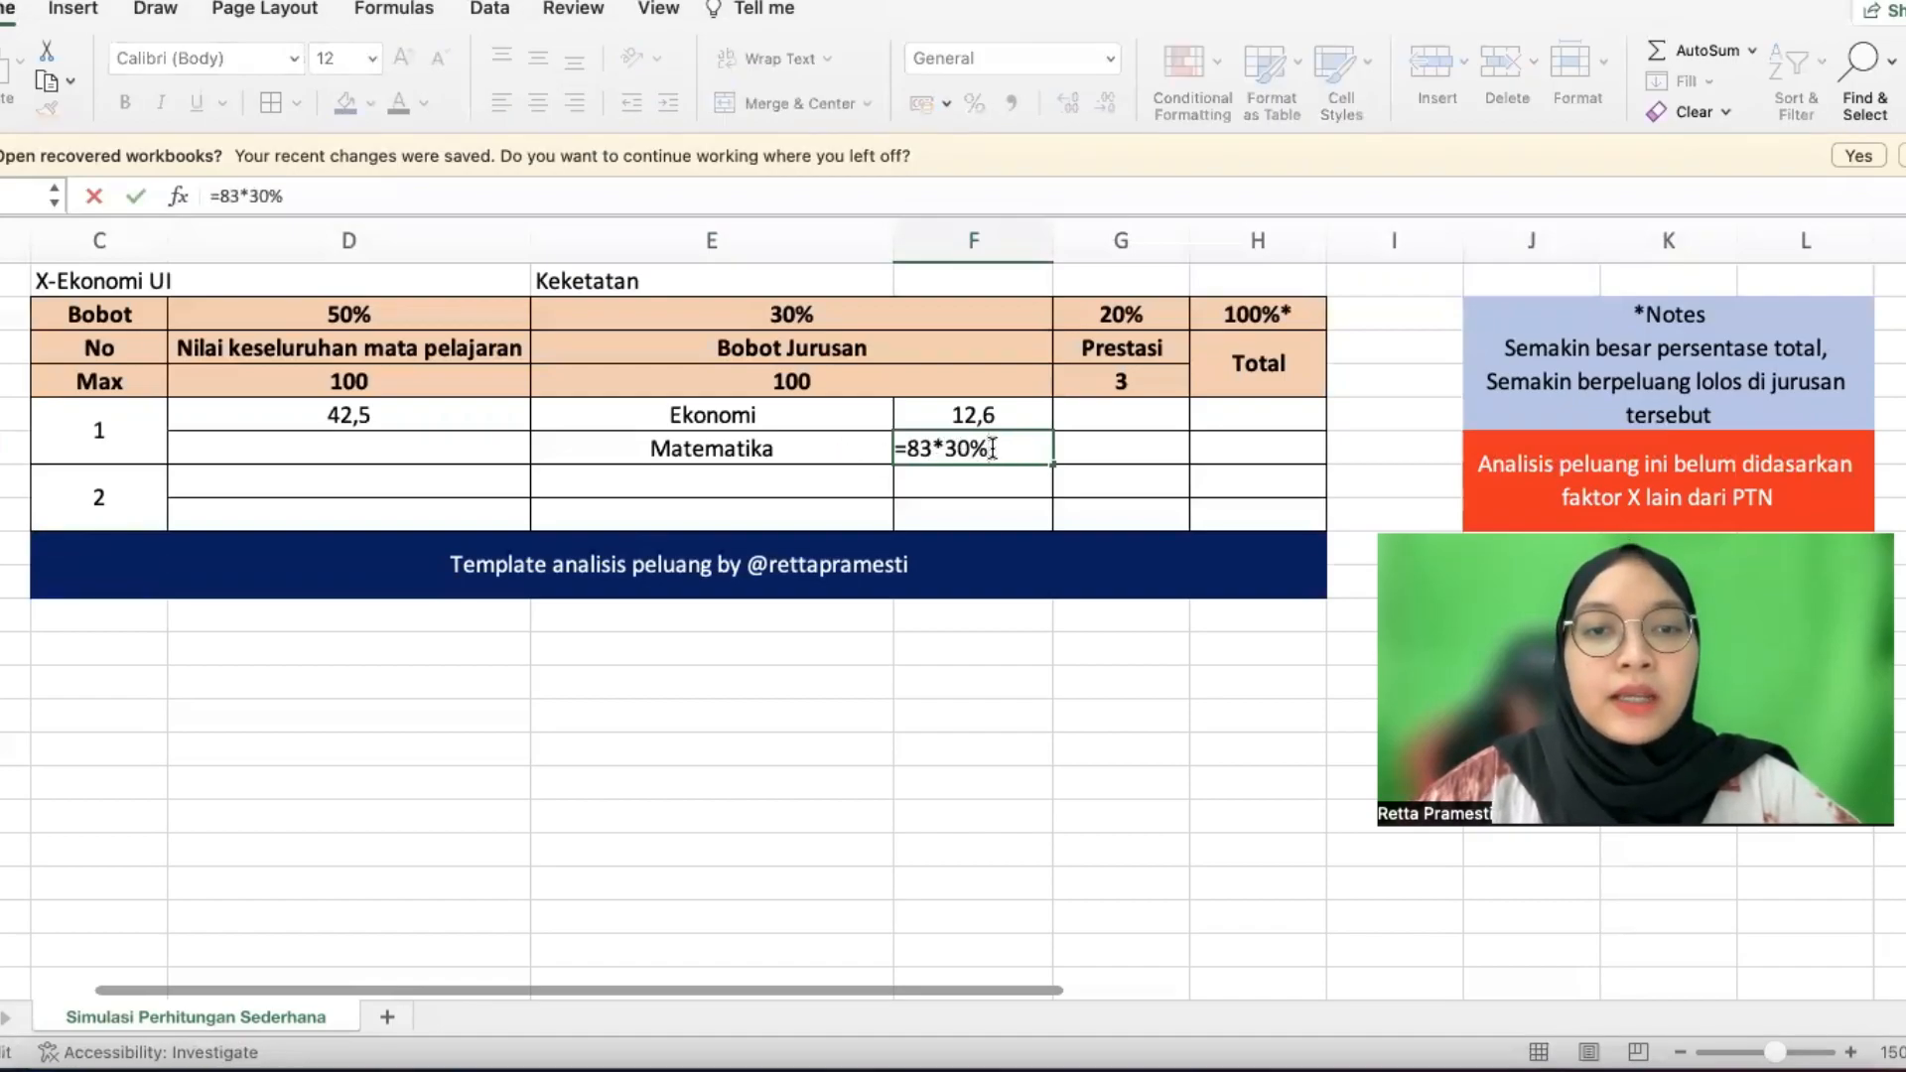
left_click(968, 450)
type("\\\\\\")
key("BackSpace")
key("BackSpace")
key("BackSpace")
key("BackSpace")
key("BackSpace")
type("15")
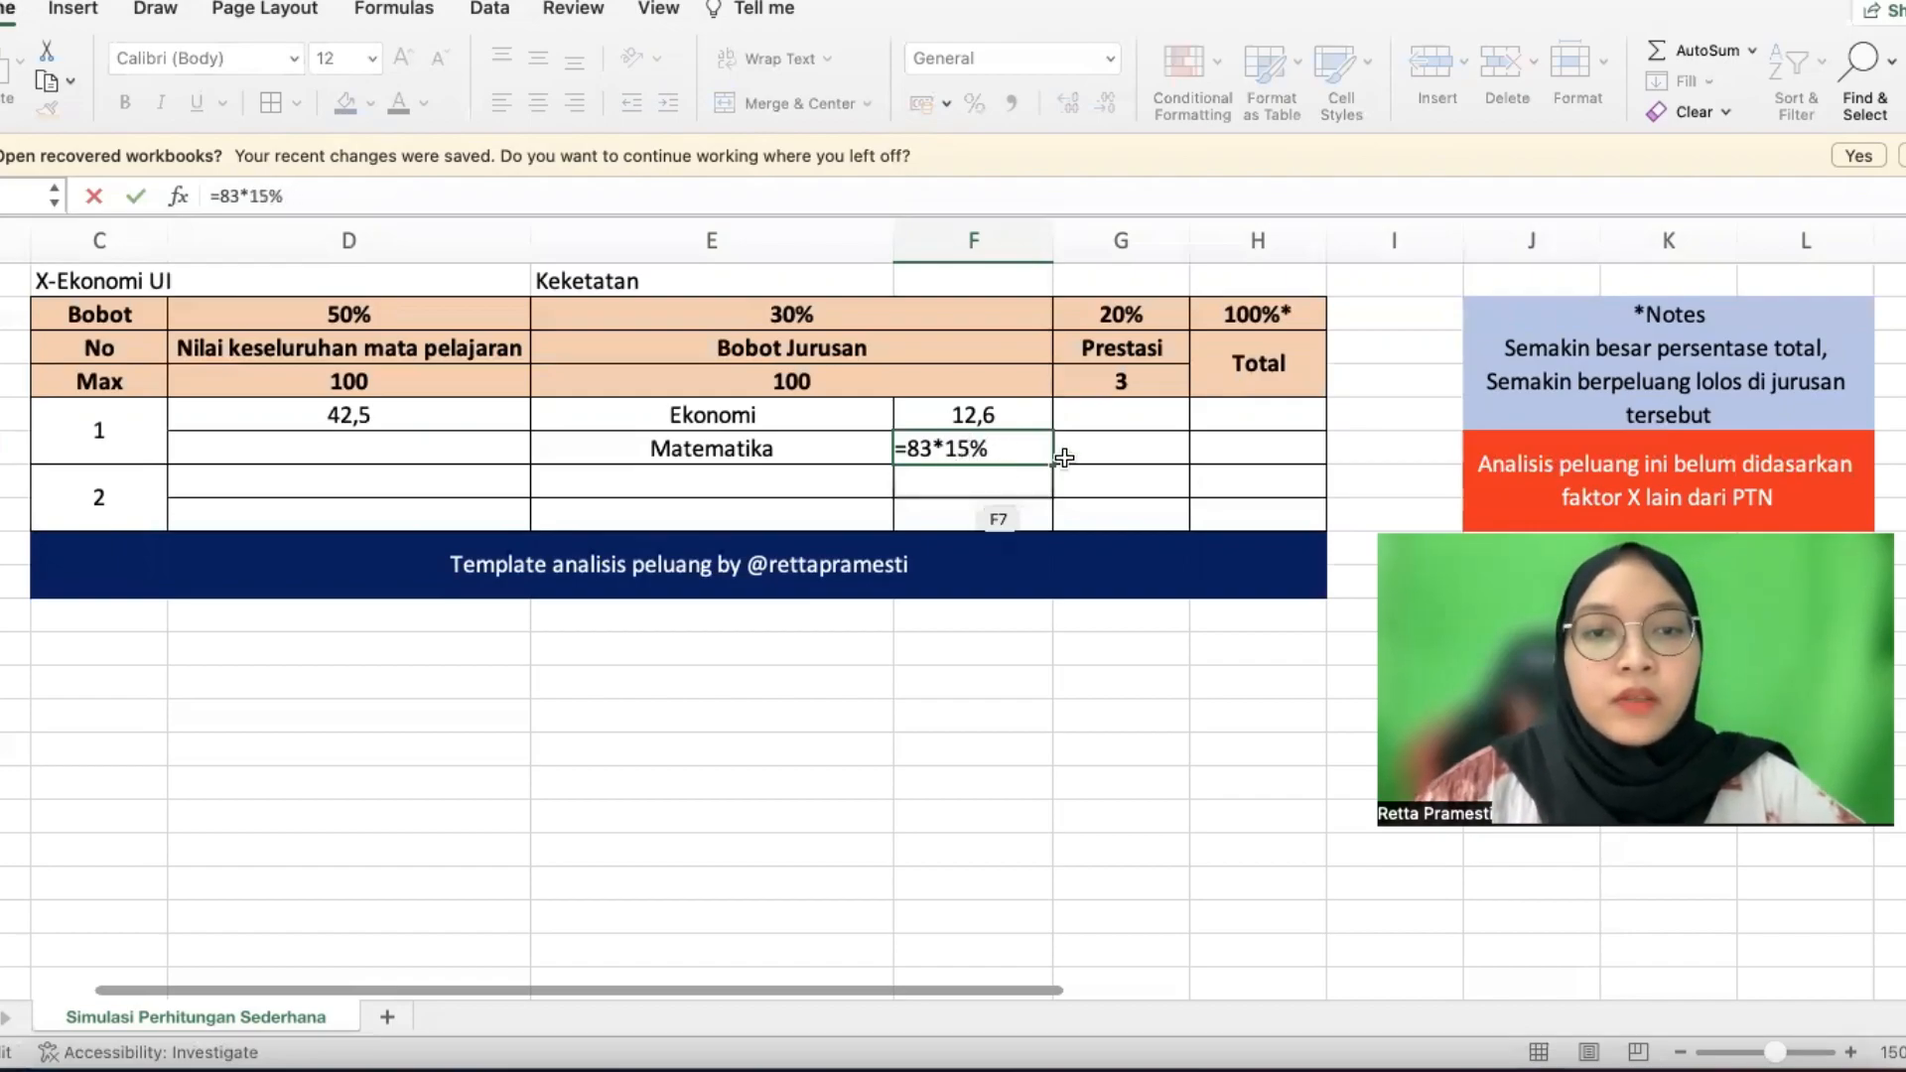
key("Return")
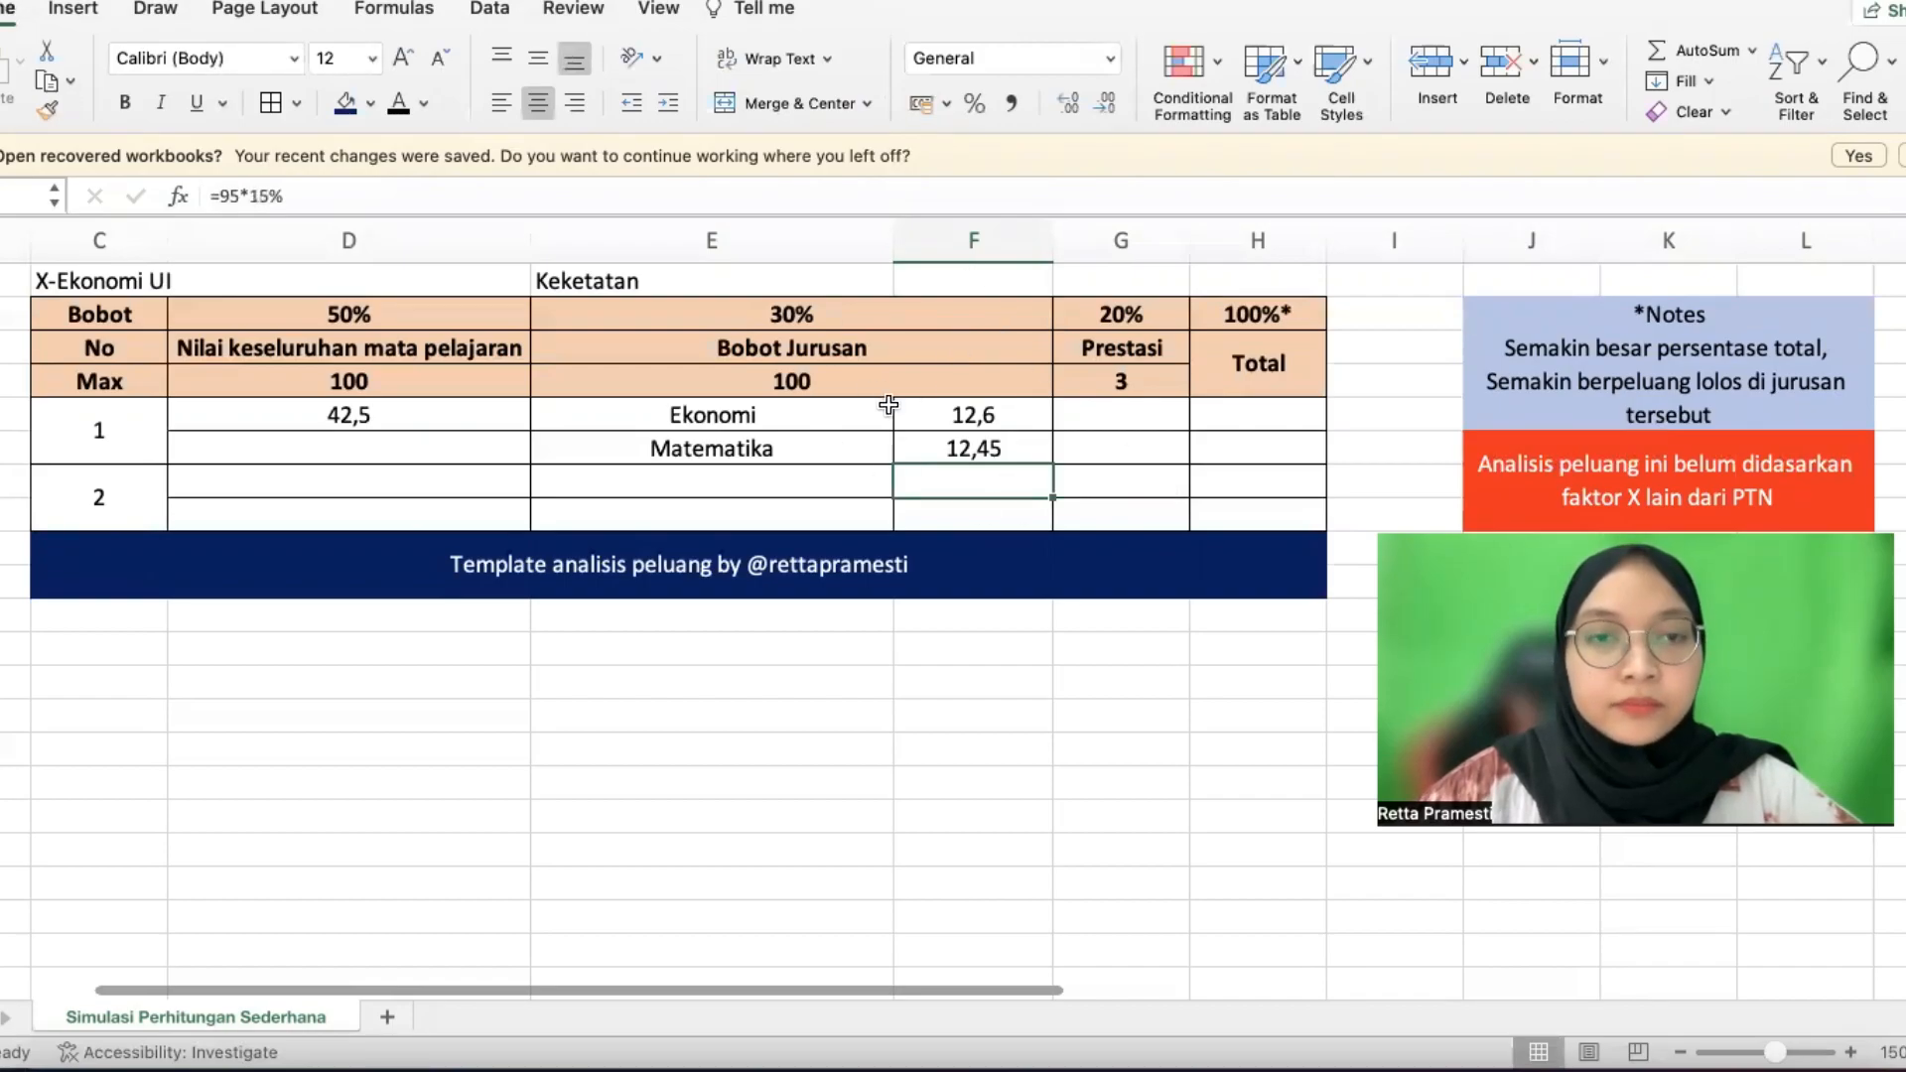
left_click(1151, 408)
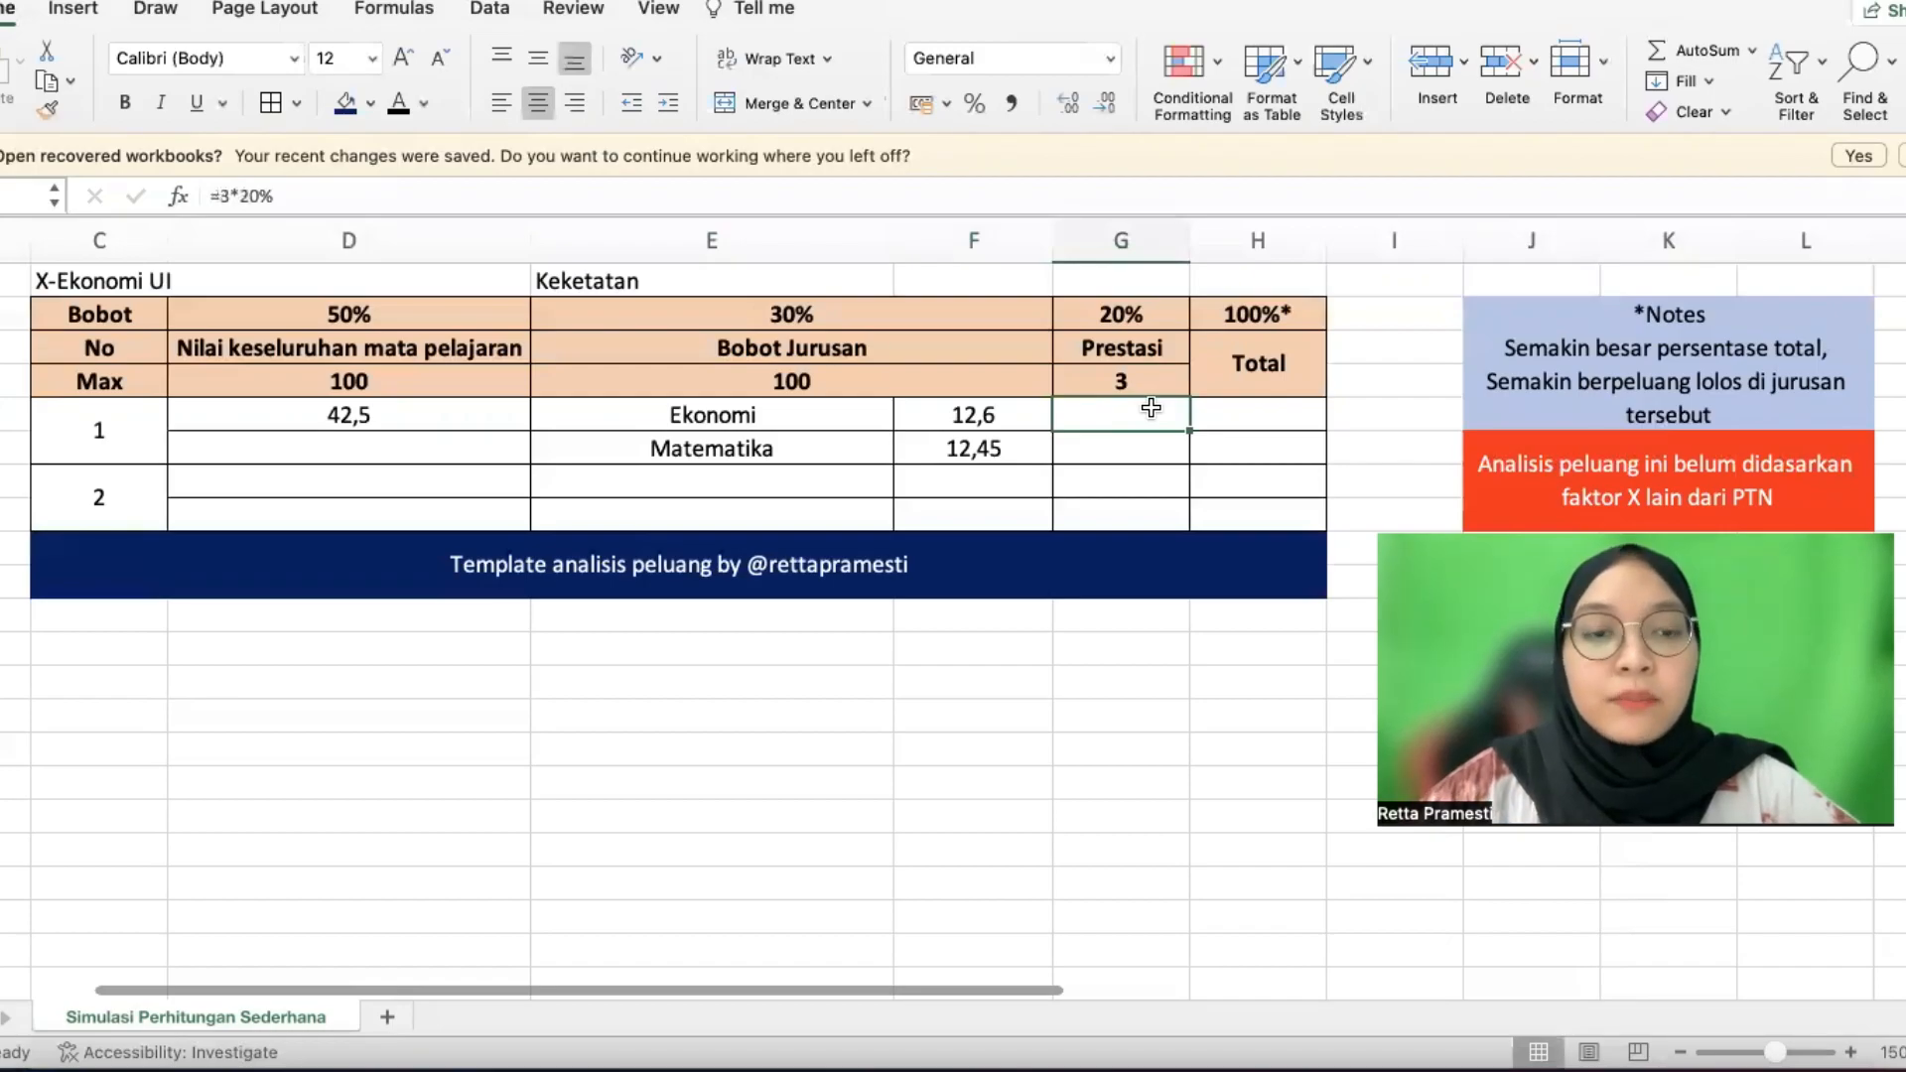
Rewrite candidate 1's prestasi as 3 times the 20% weight, giving 0,6
key("BackSpace")
left_click(1141, 477)
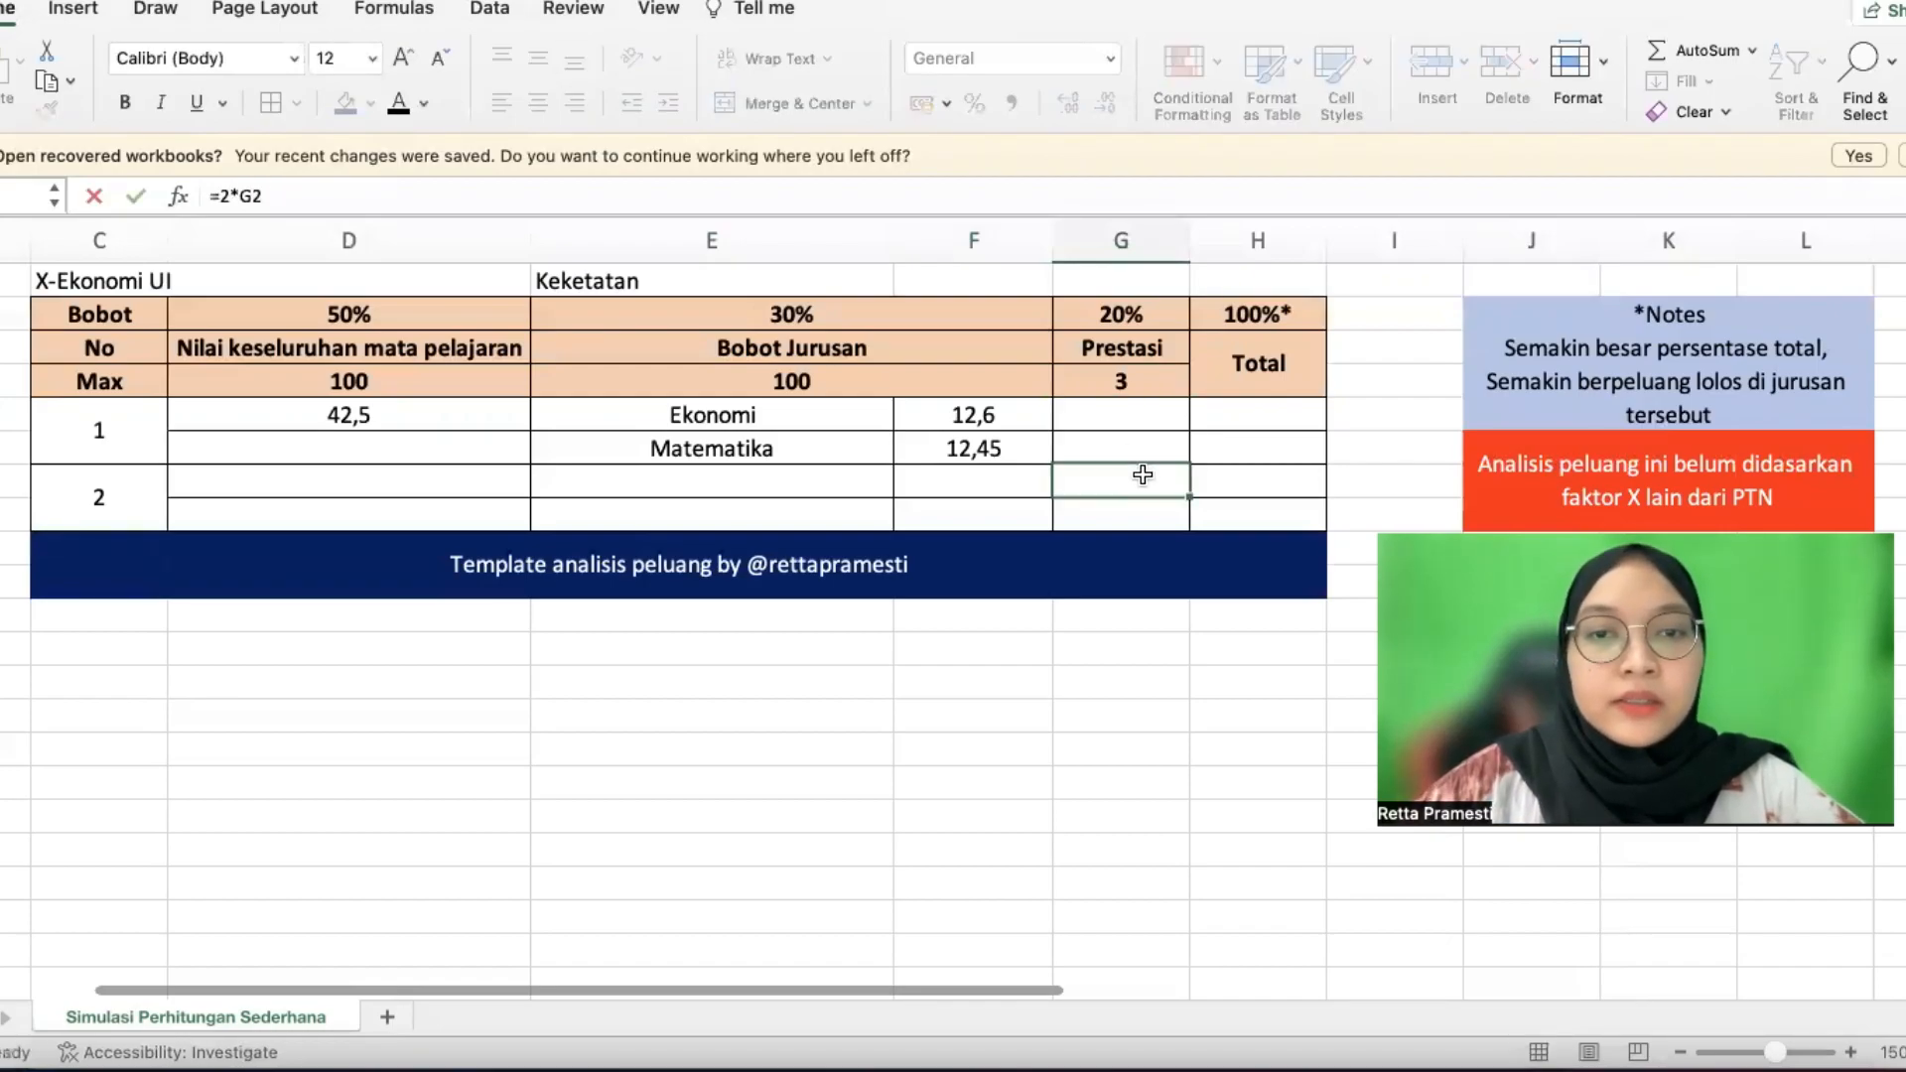
left_click(1128, 425)
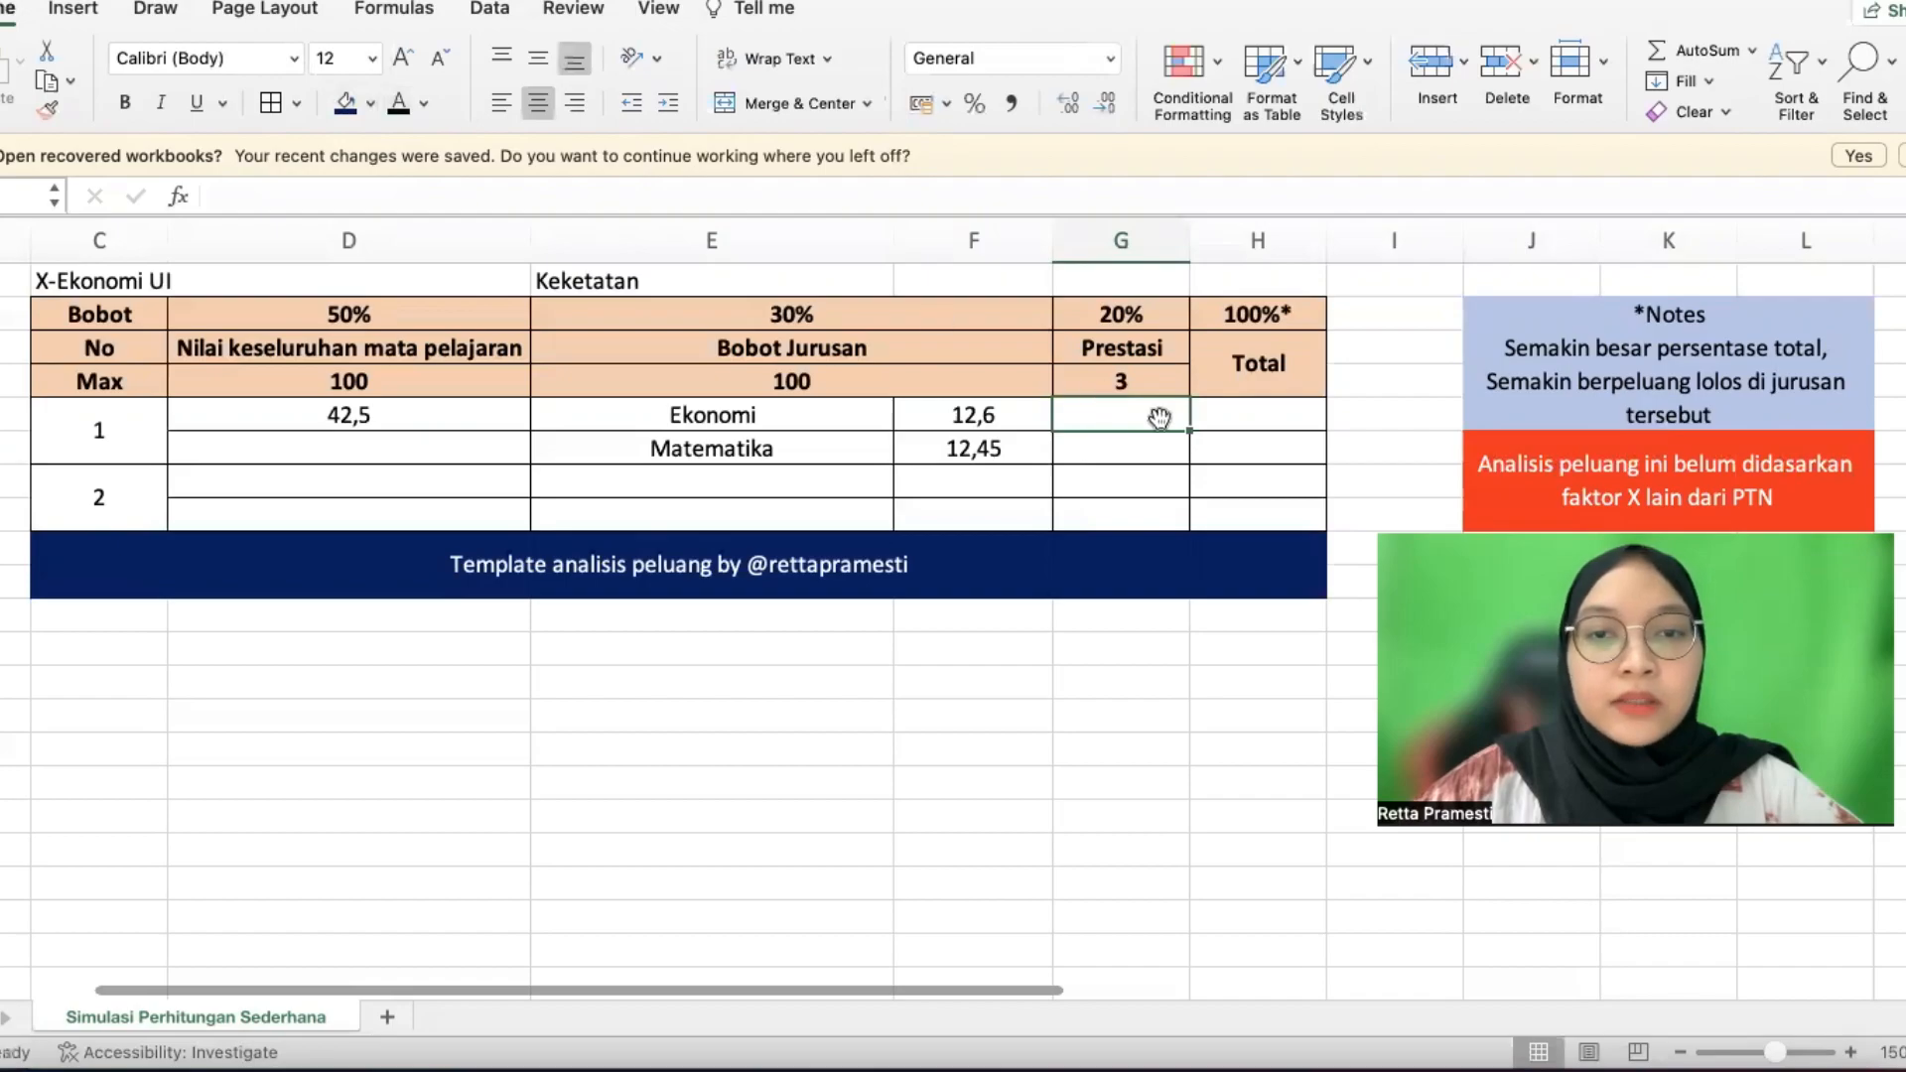
type("=3")
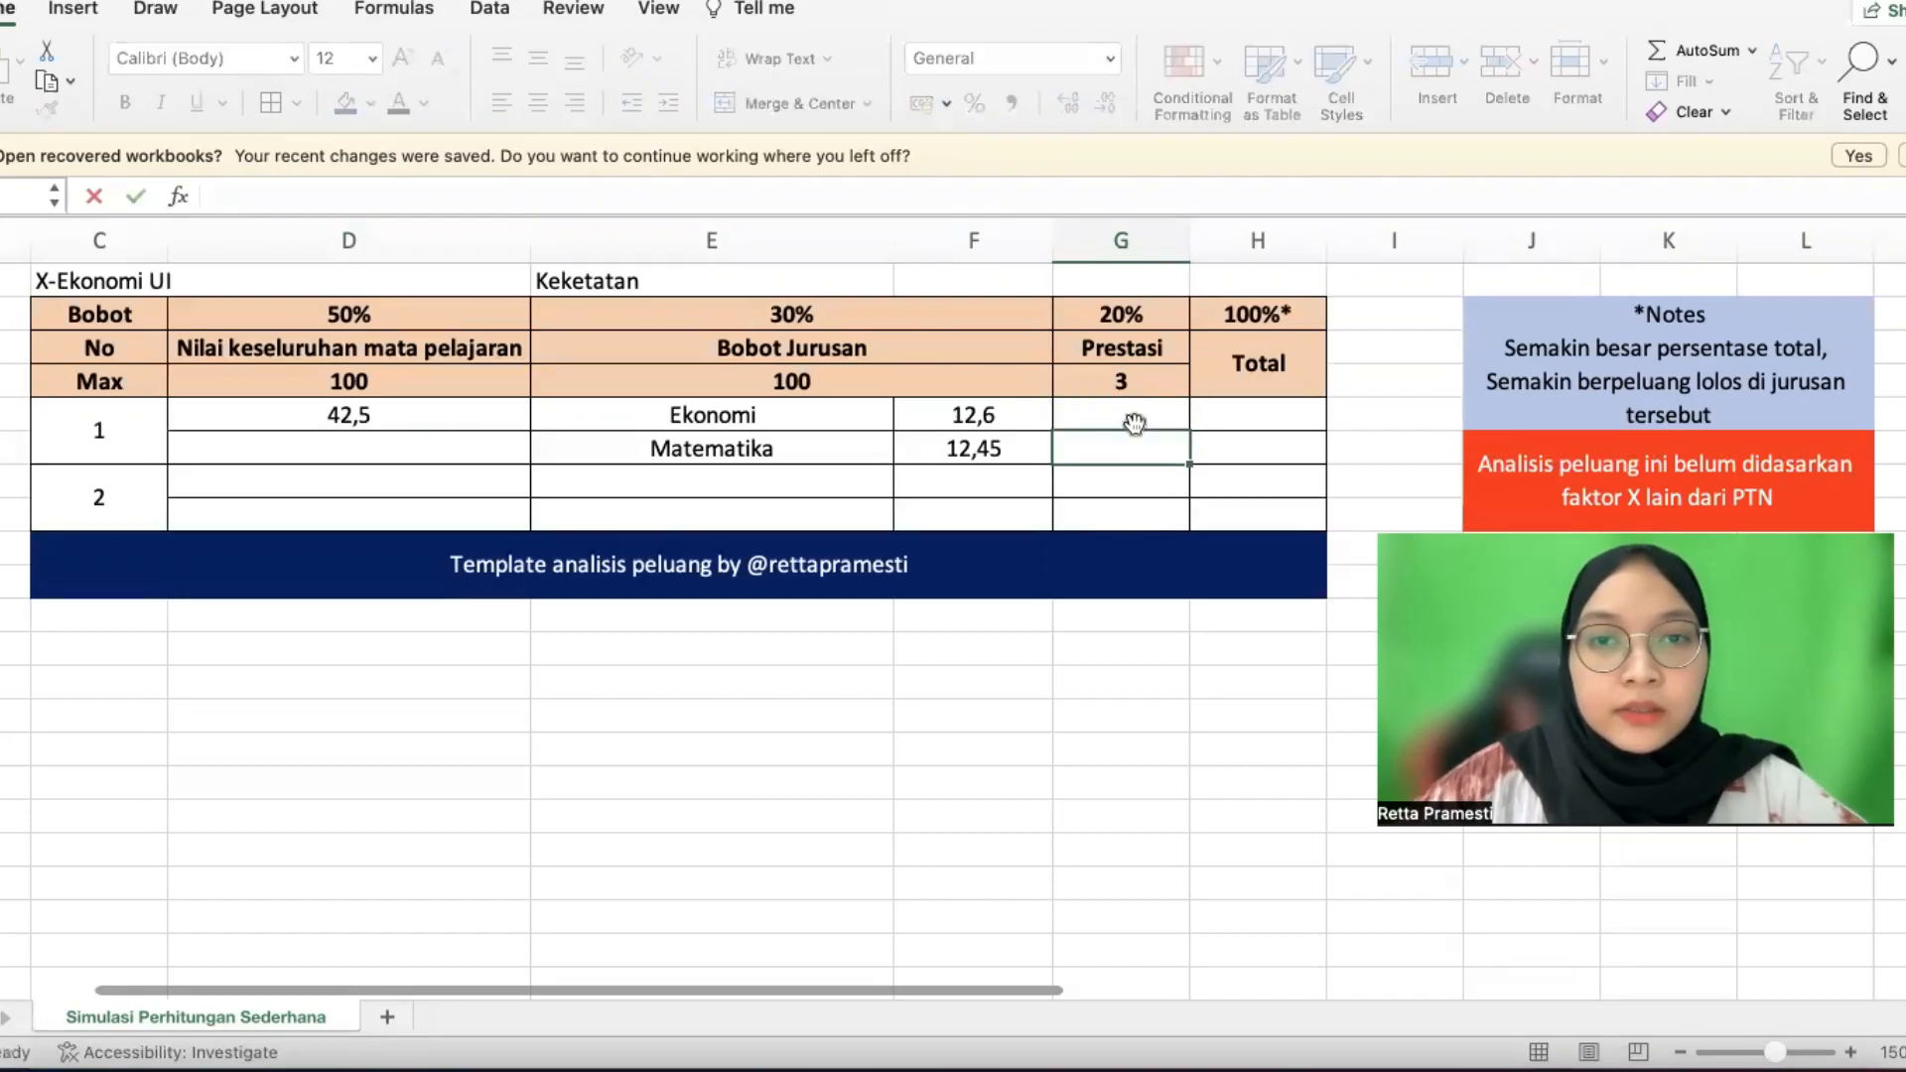
type("*")
left_click(1122, 316)
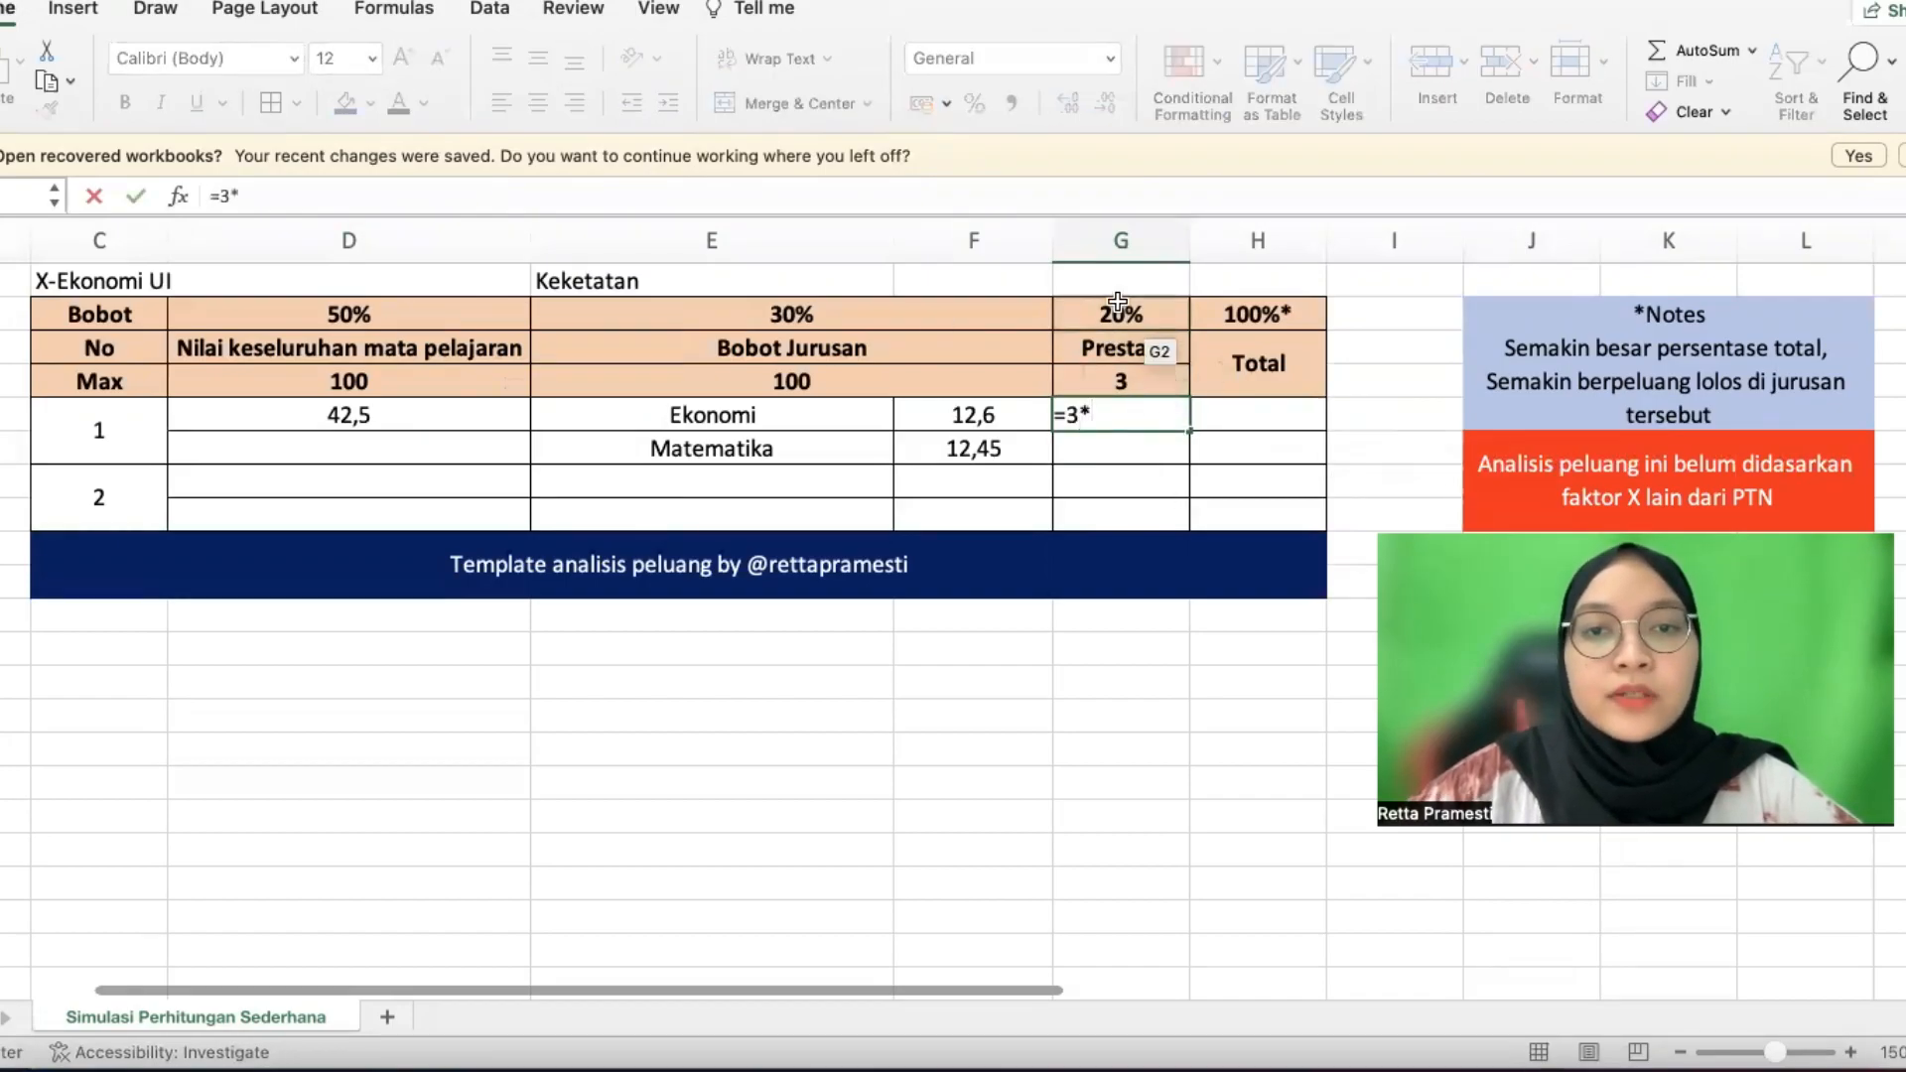
key("Return")
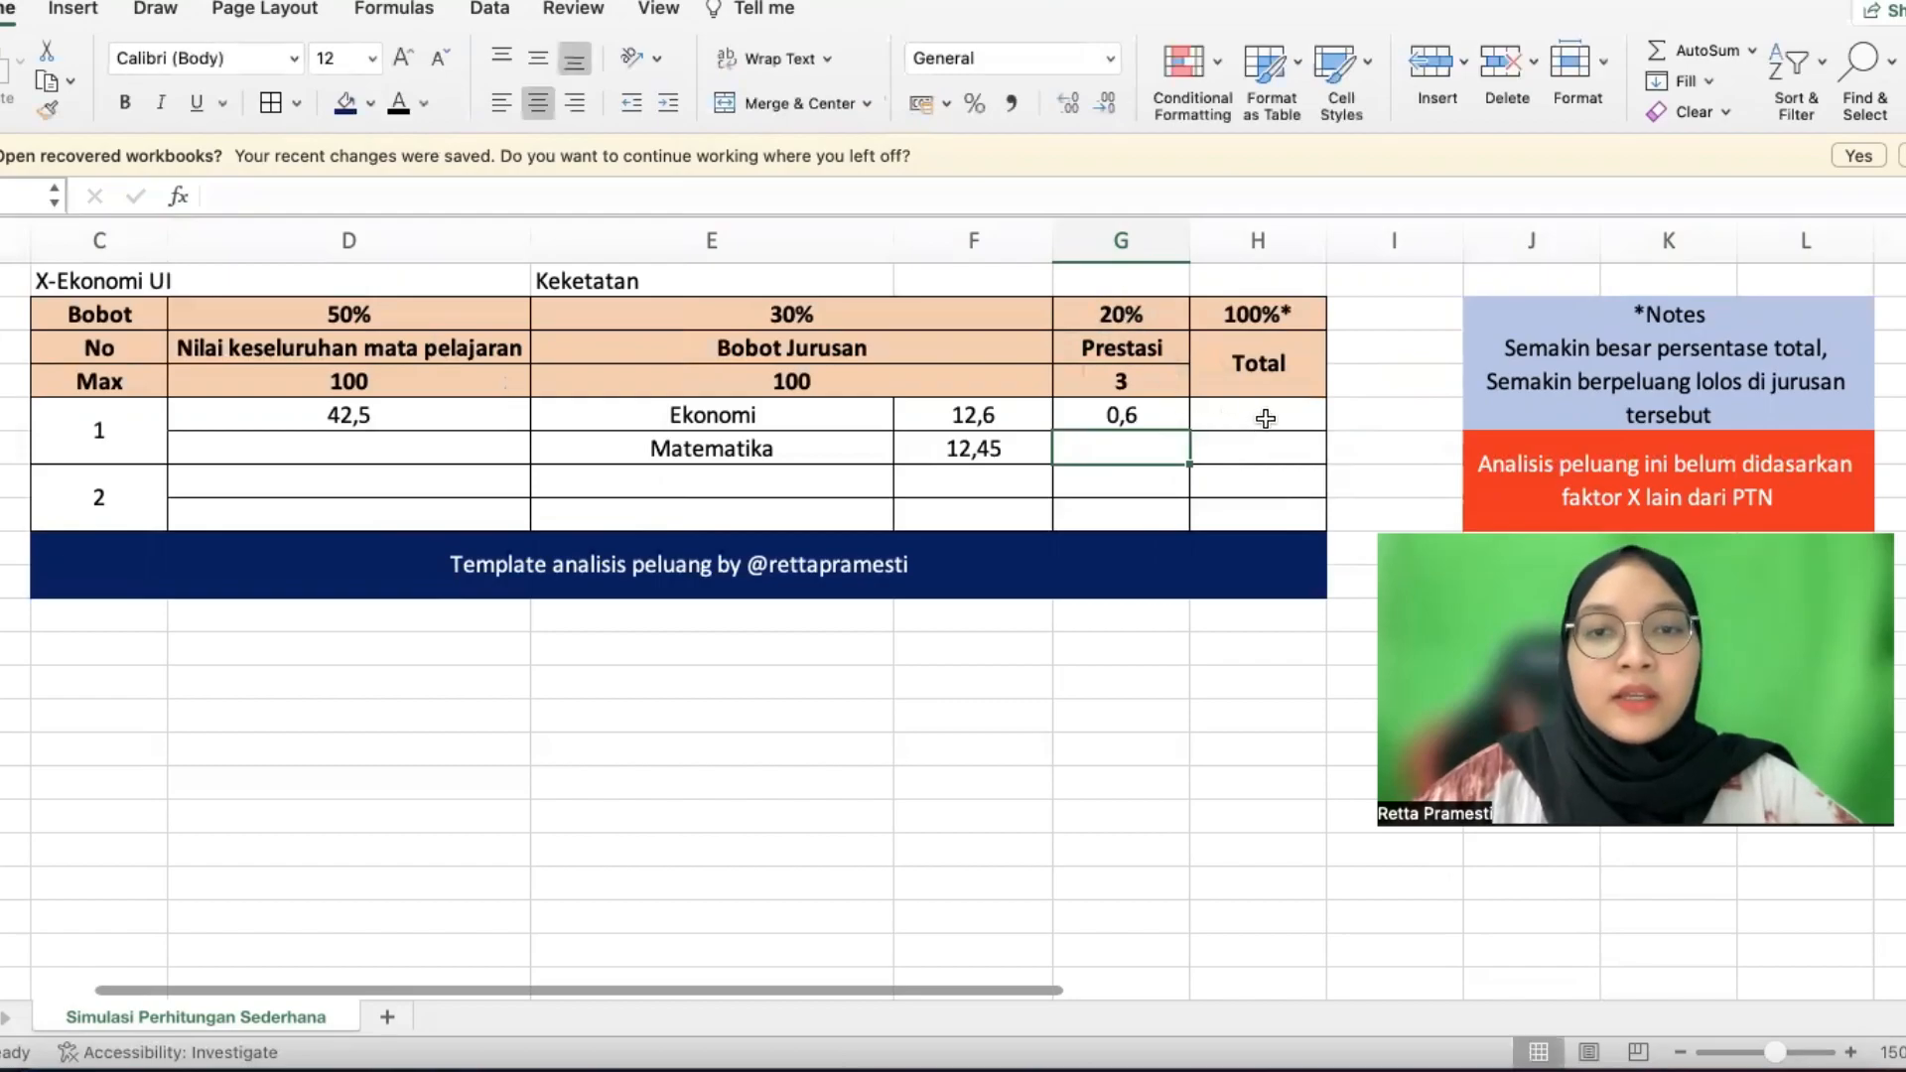
Re-enter candidate 1's Total as =D5+F5+F6+G5, giving 68,15
left_click(1265, 418)
key("BackSpace")
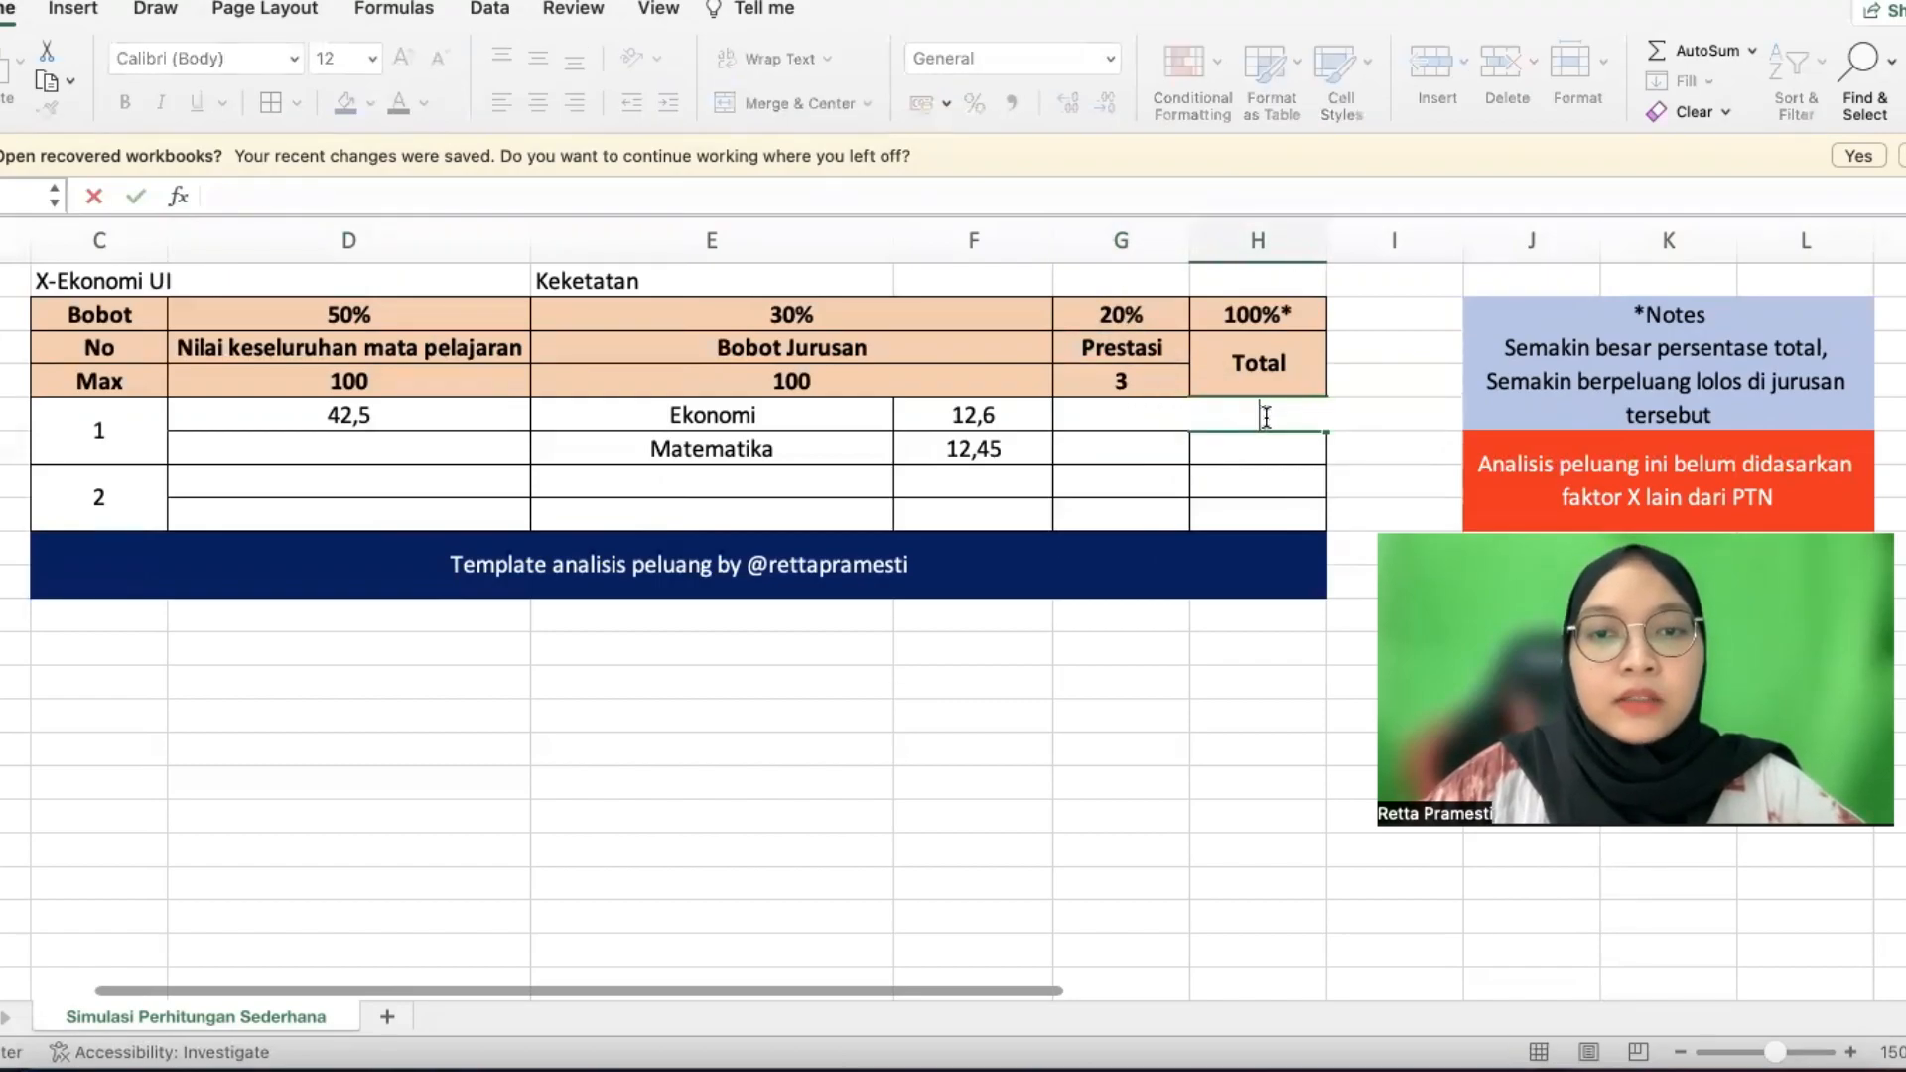
key("Return")
left_click(1269, 418)
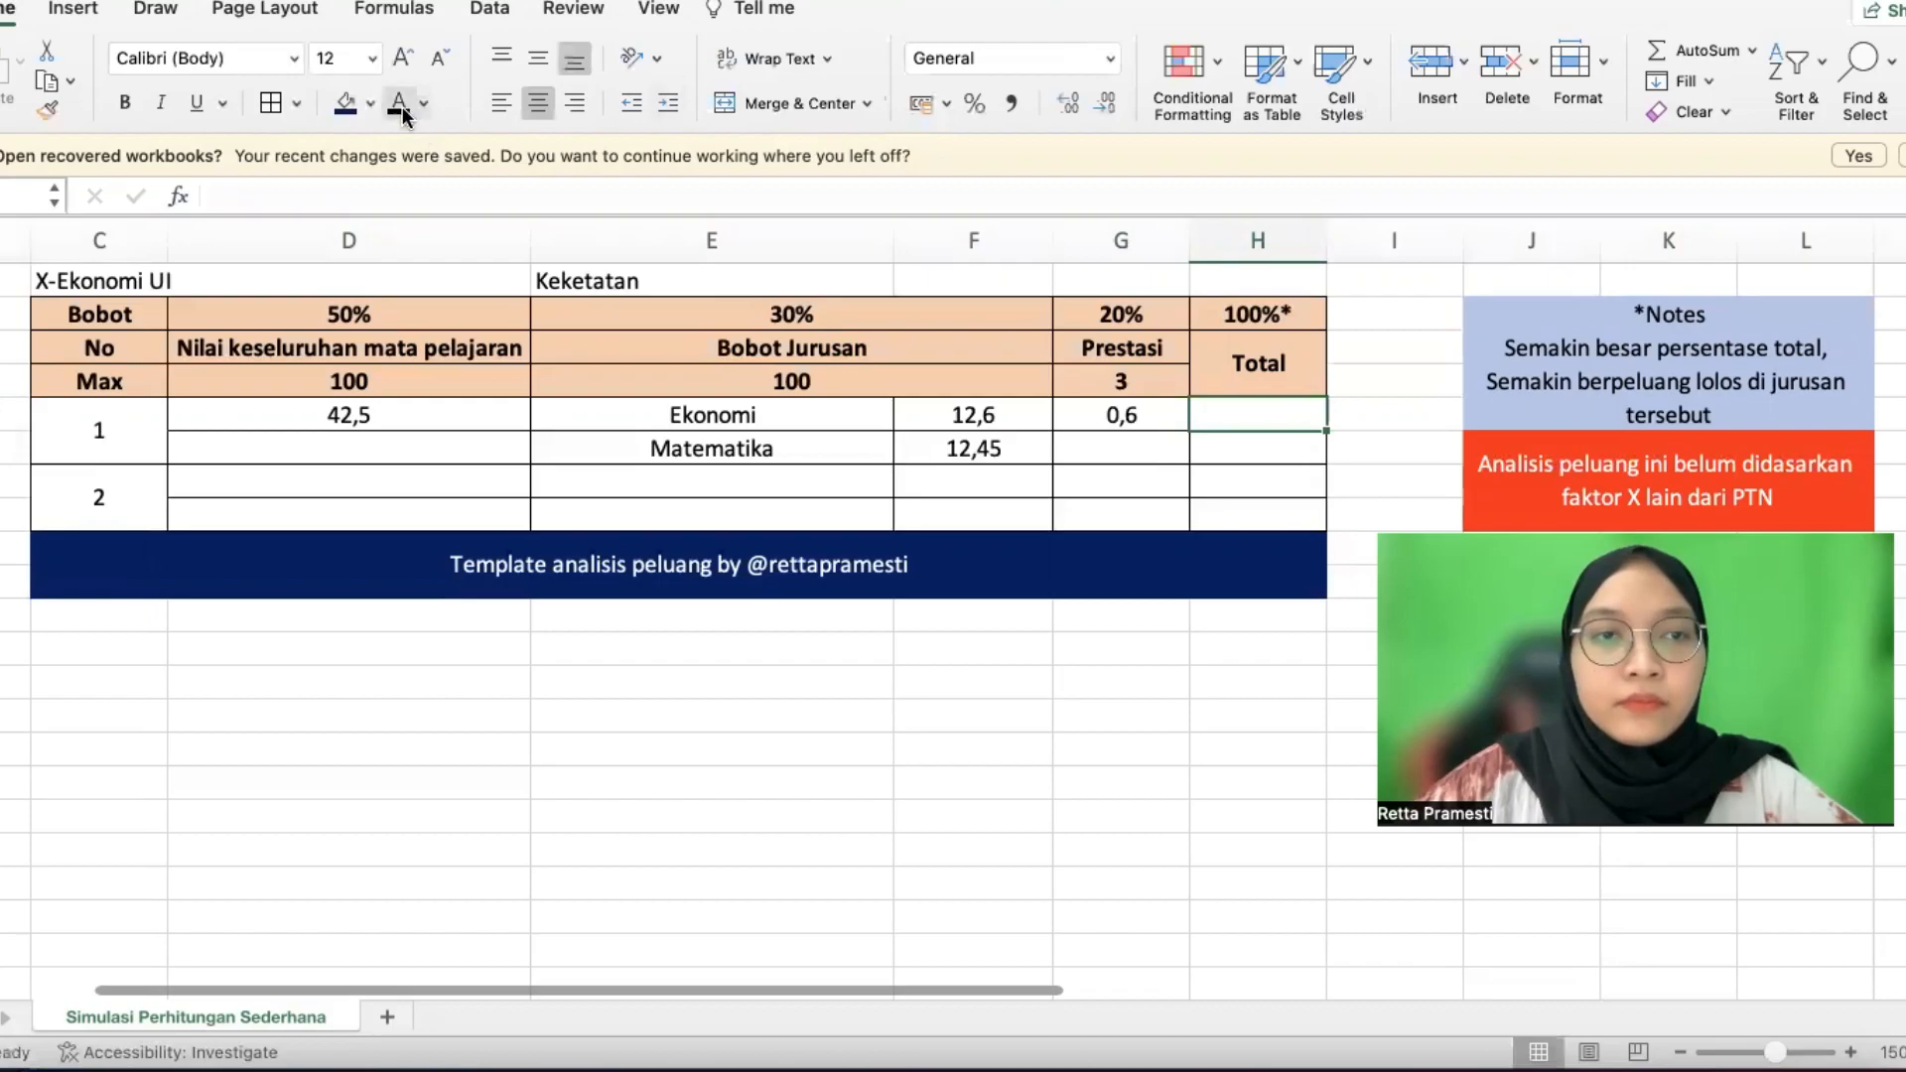
type("=")
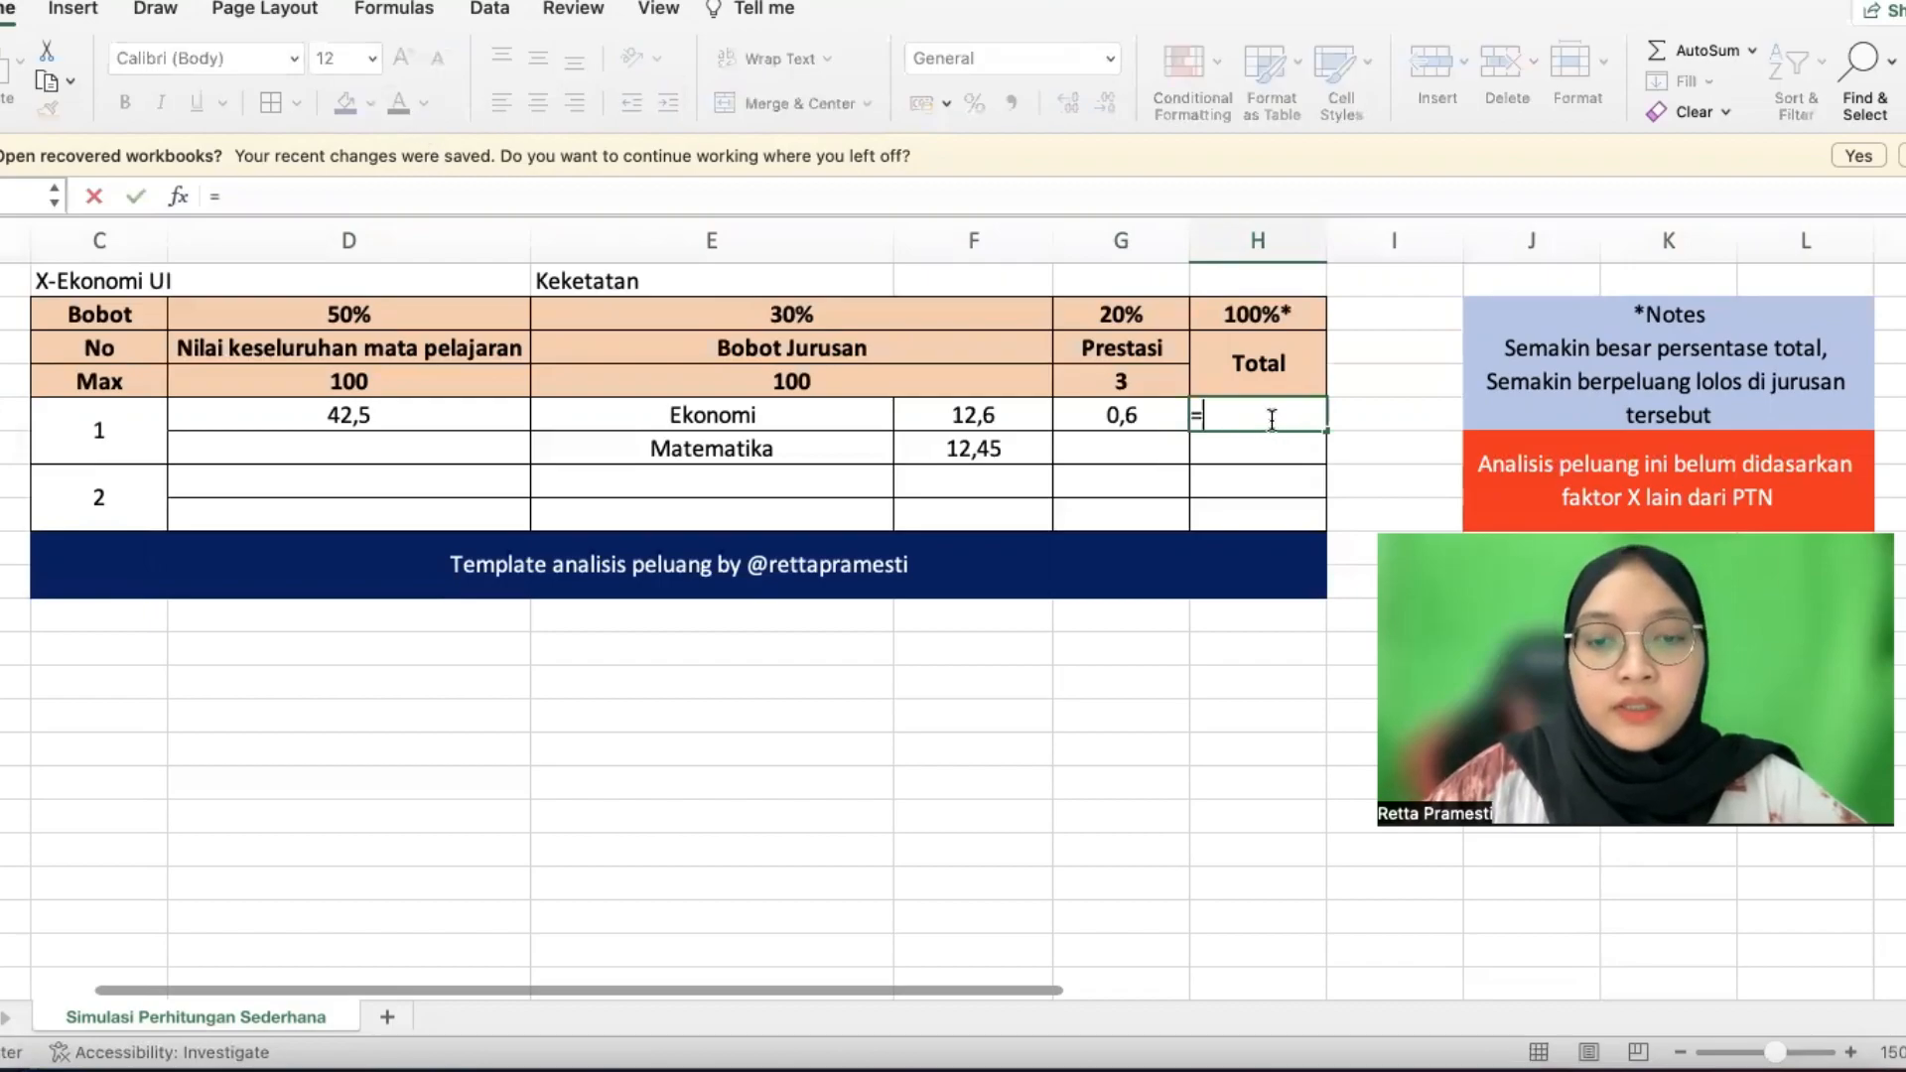
left_click(393, 415)
type("+")
left_click(929, 417)
type("+")
left_click(933, 454)
type("+")
left_click(1148, 419)
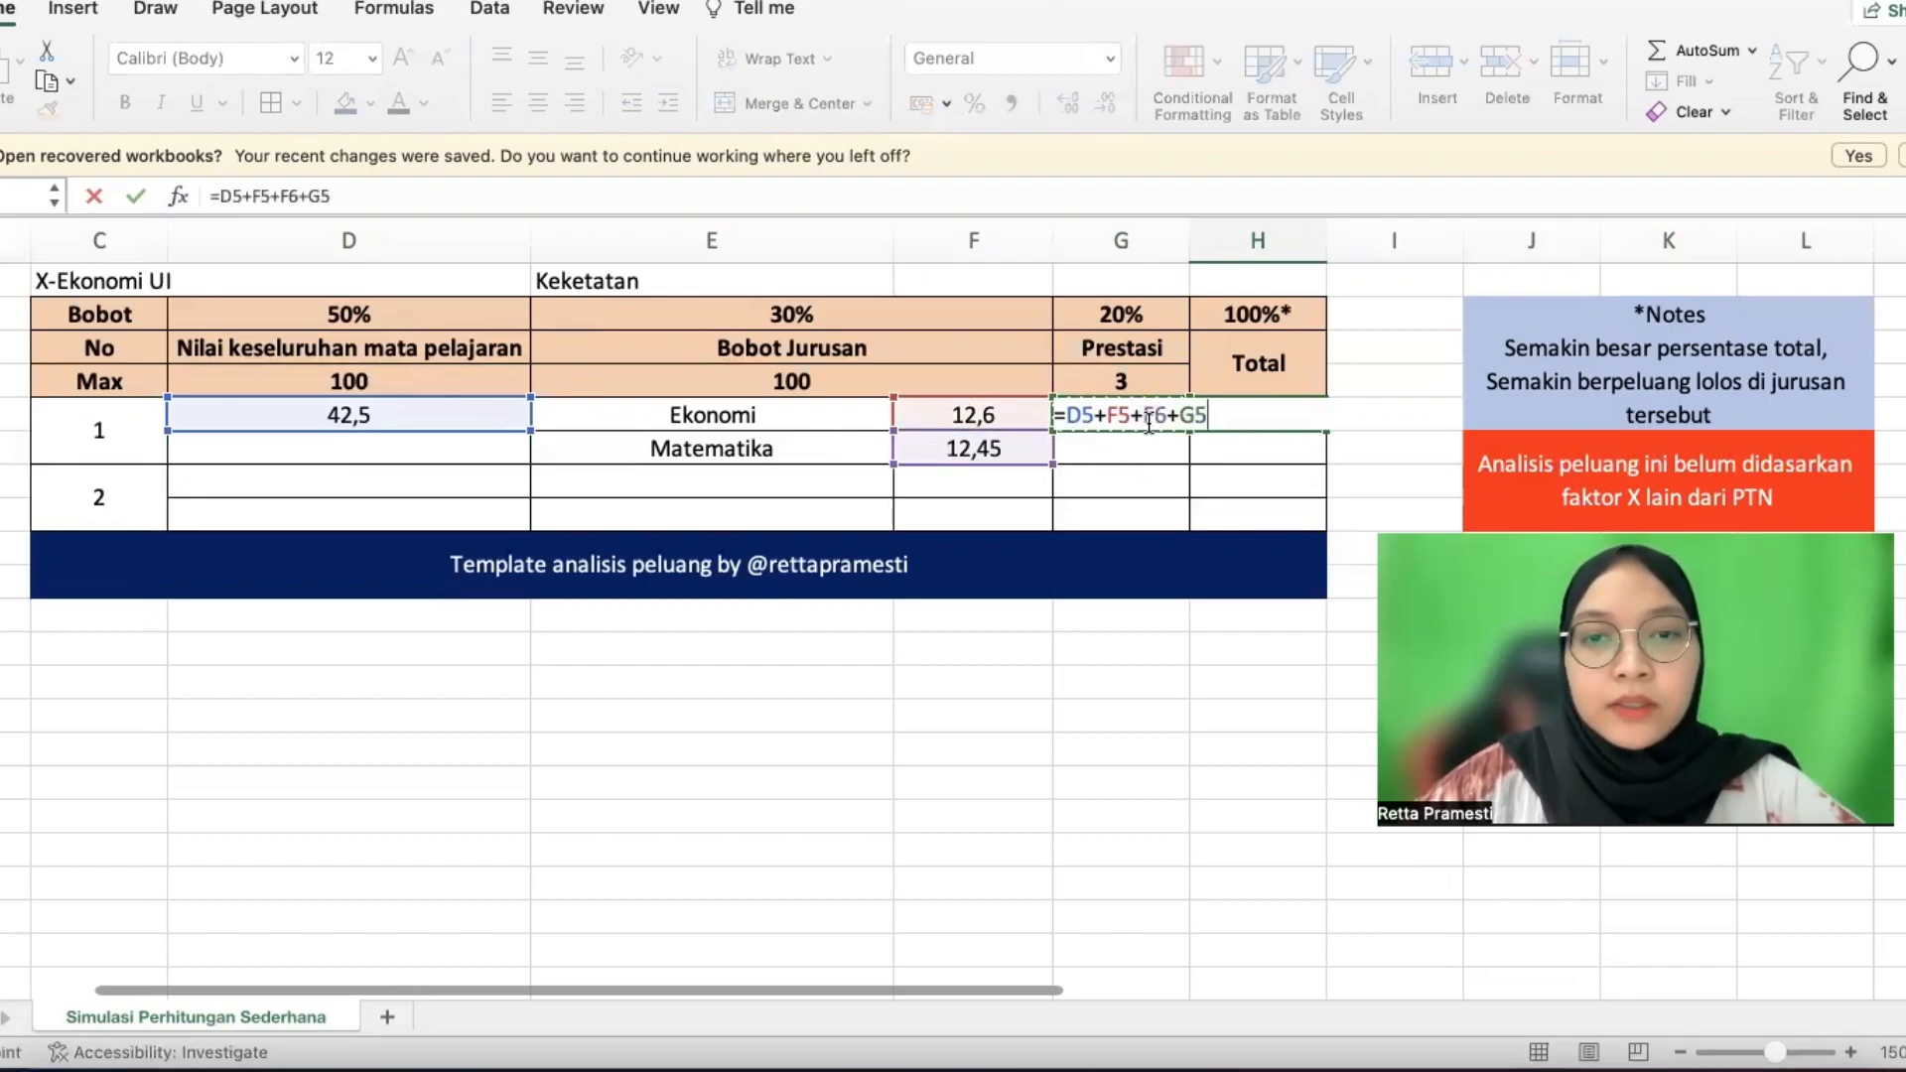
key("Return")
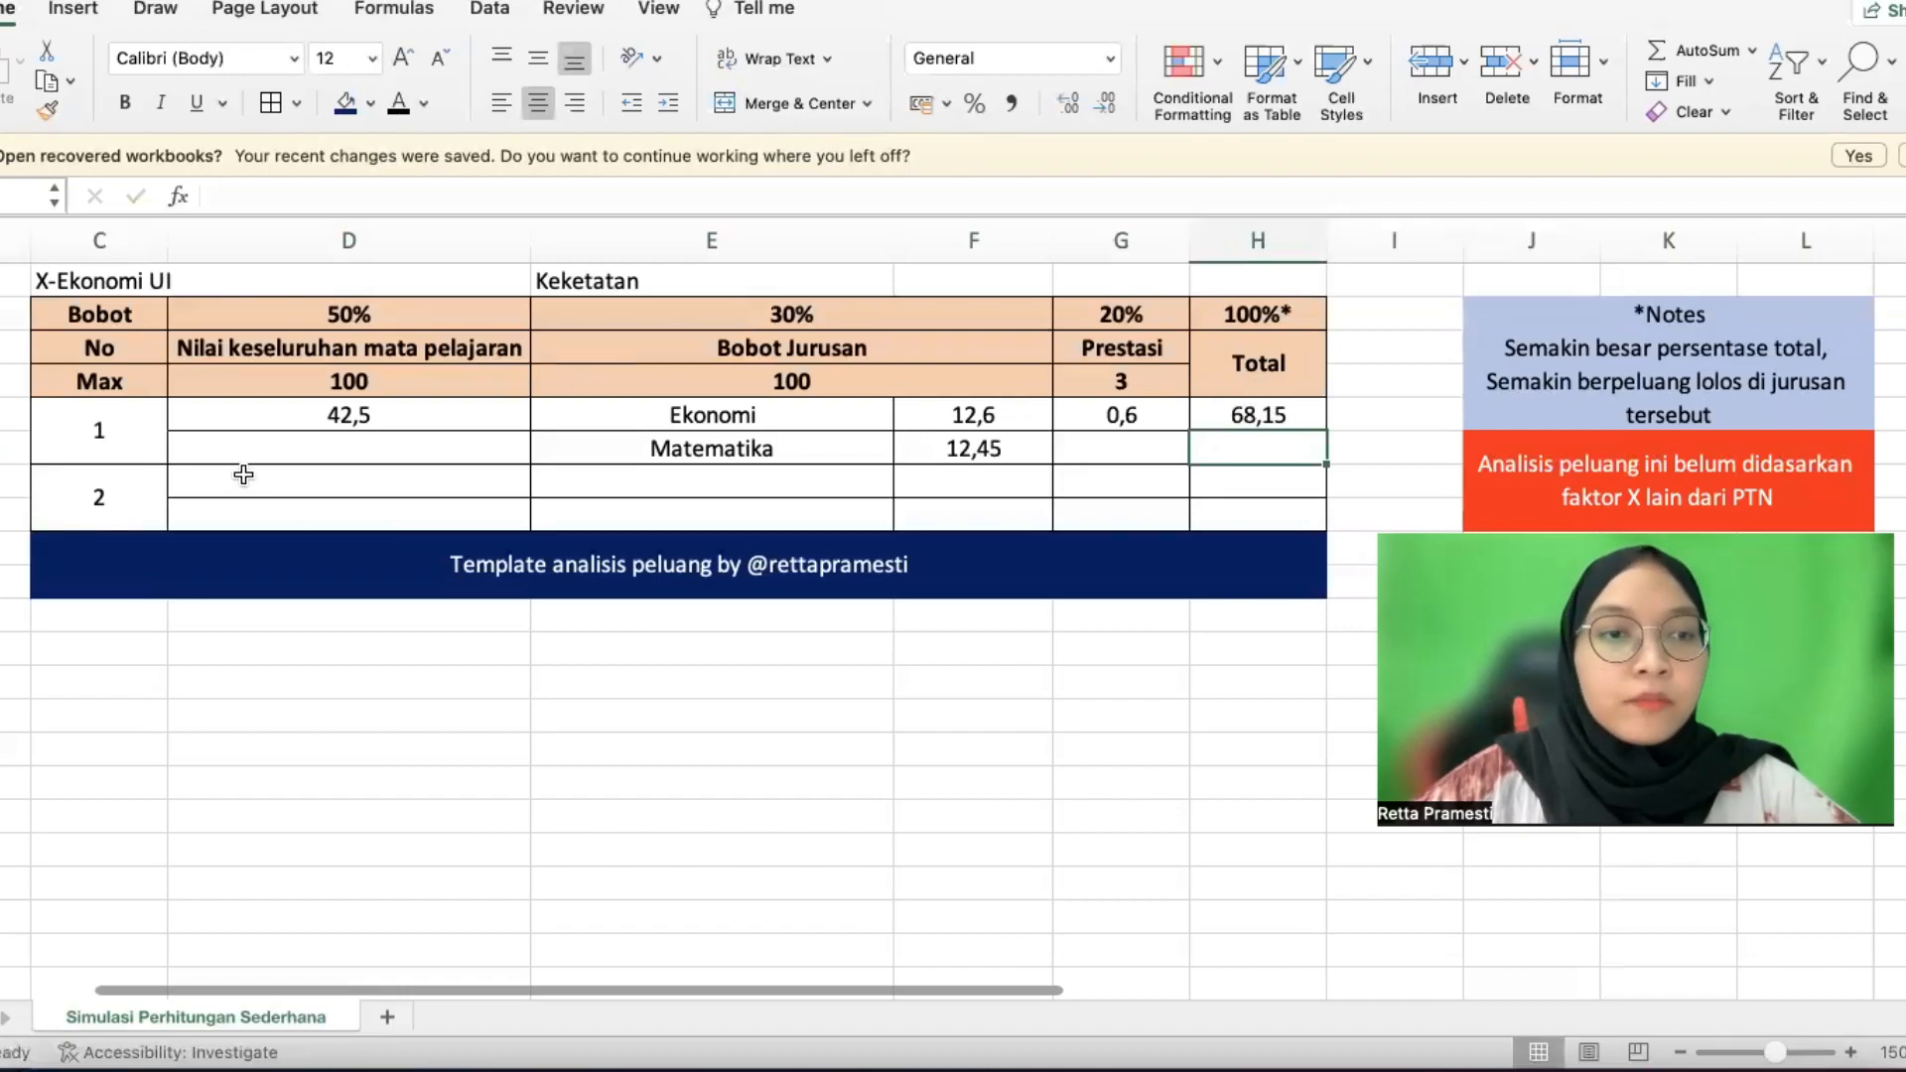
left_click(277, 488)
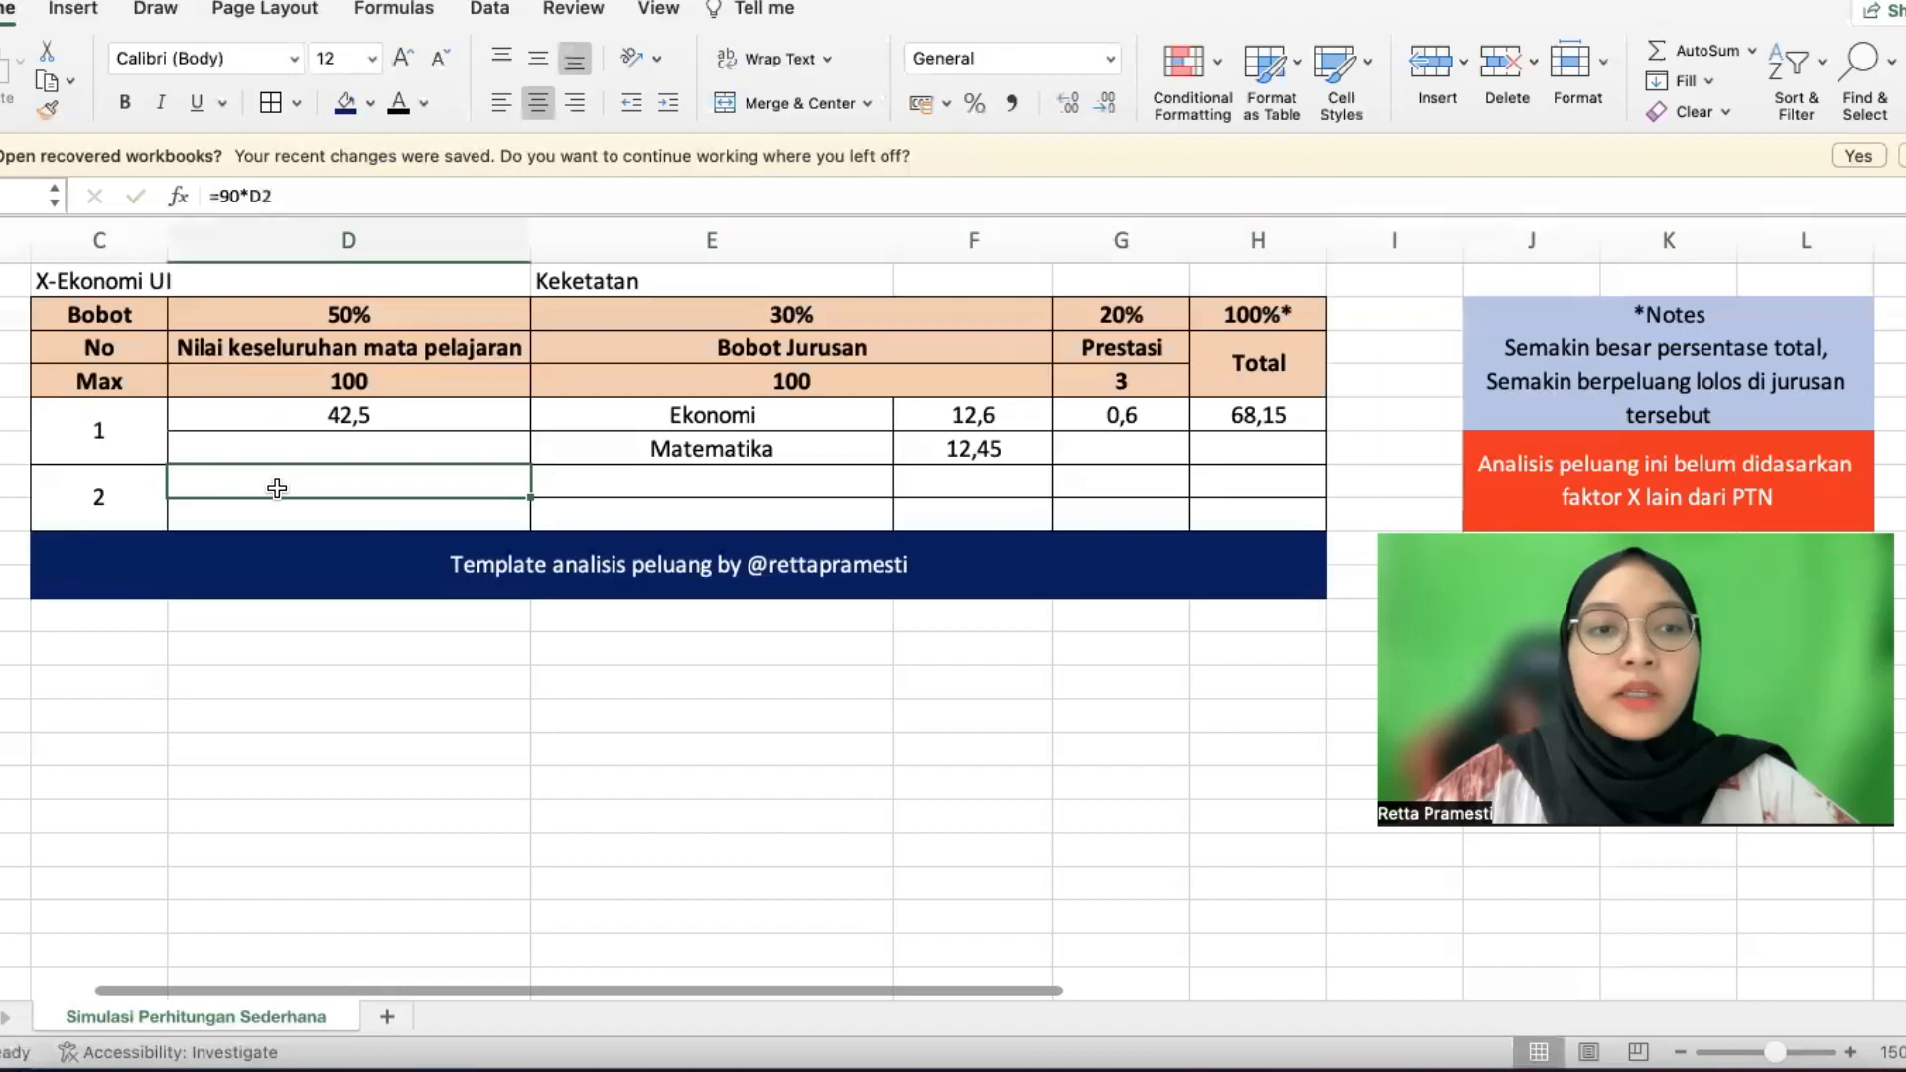
Show candidate 2's subject score in black and change it to =90*D2, giving 45
left_click(341, 414)
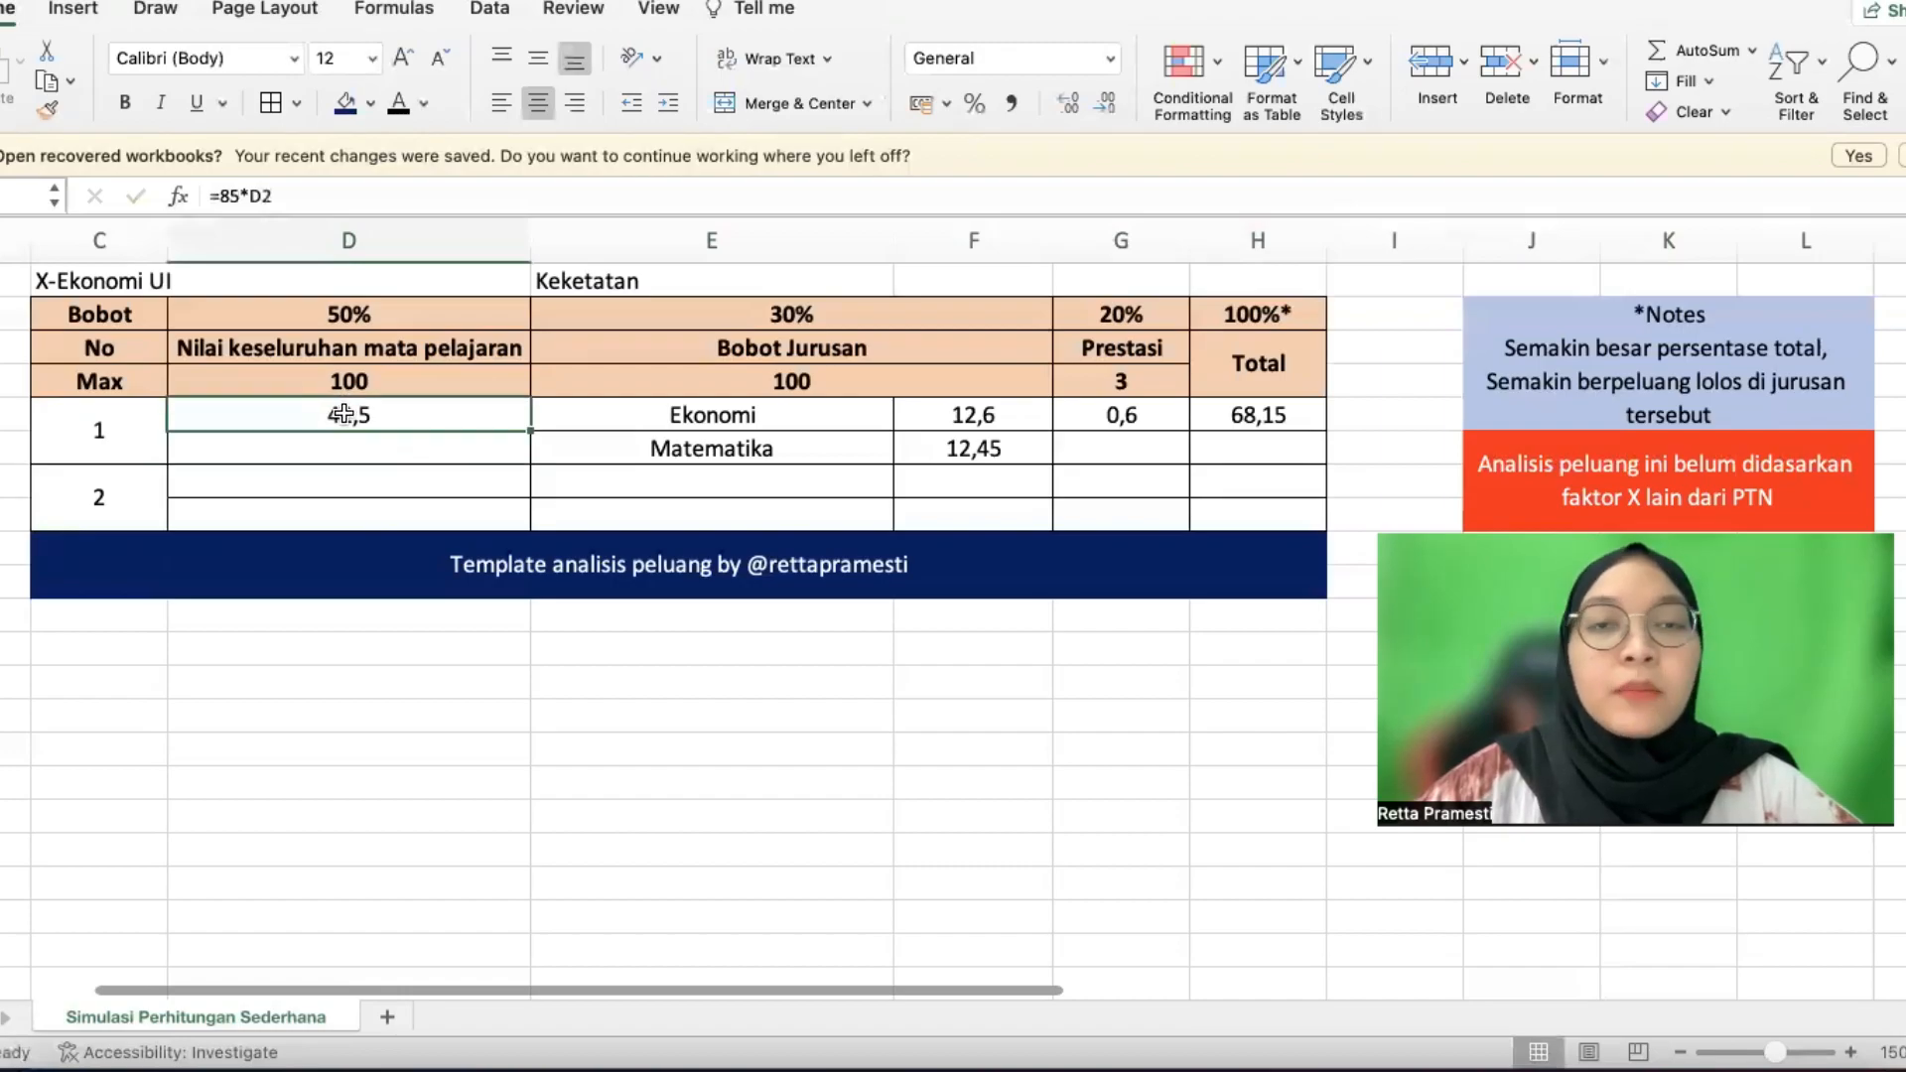
left_click(355, 485)
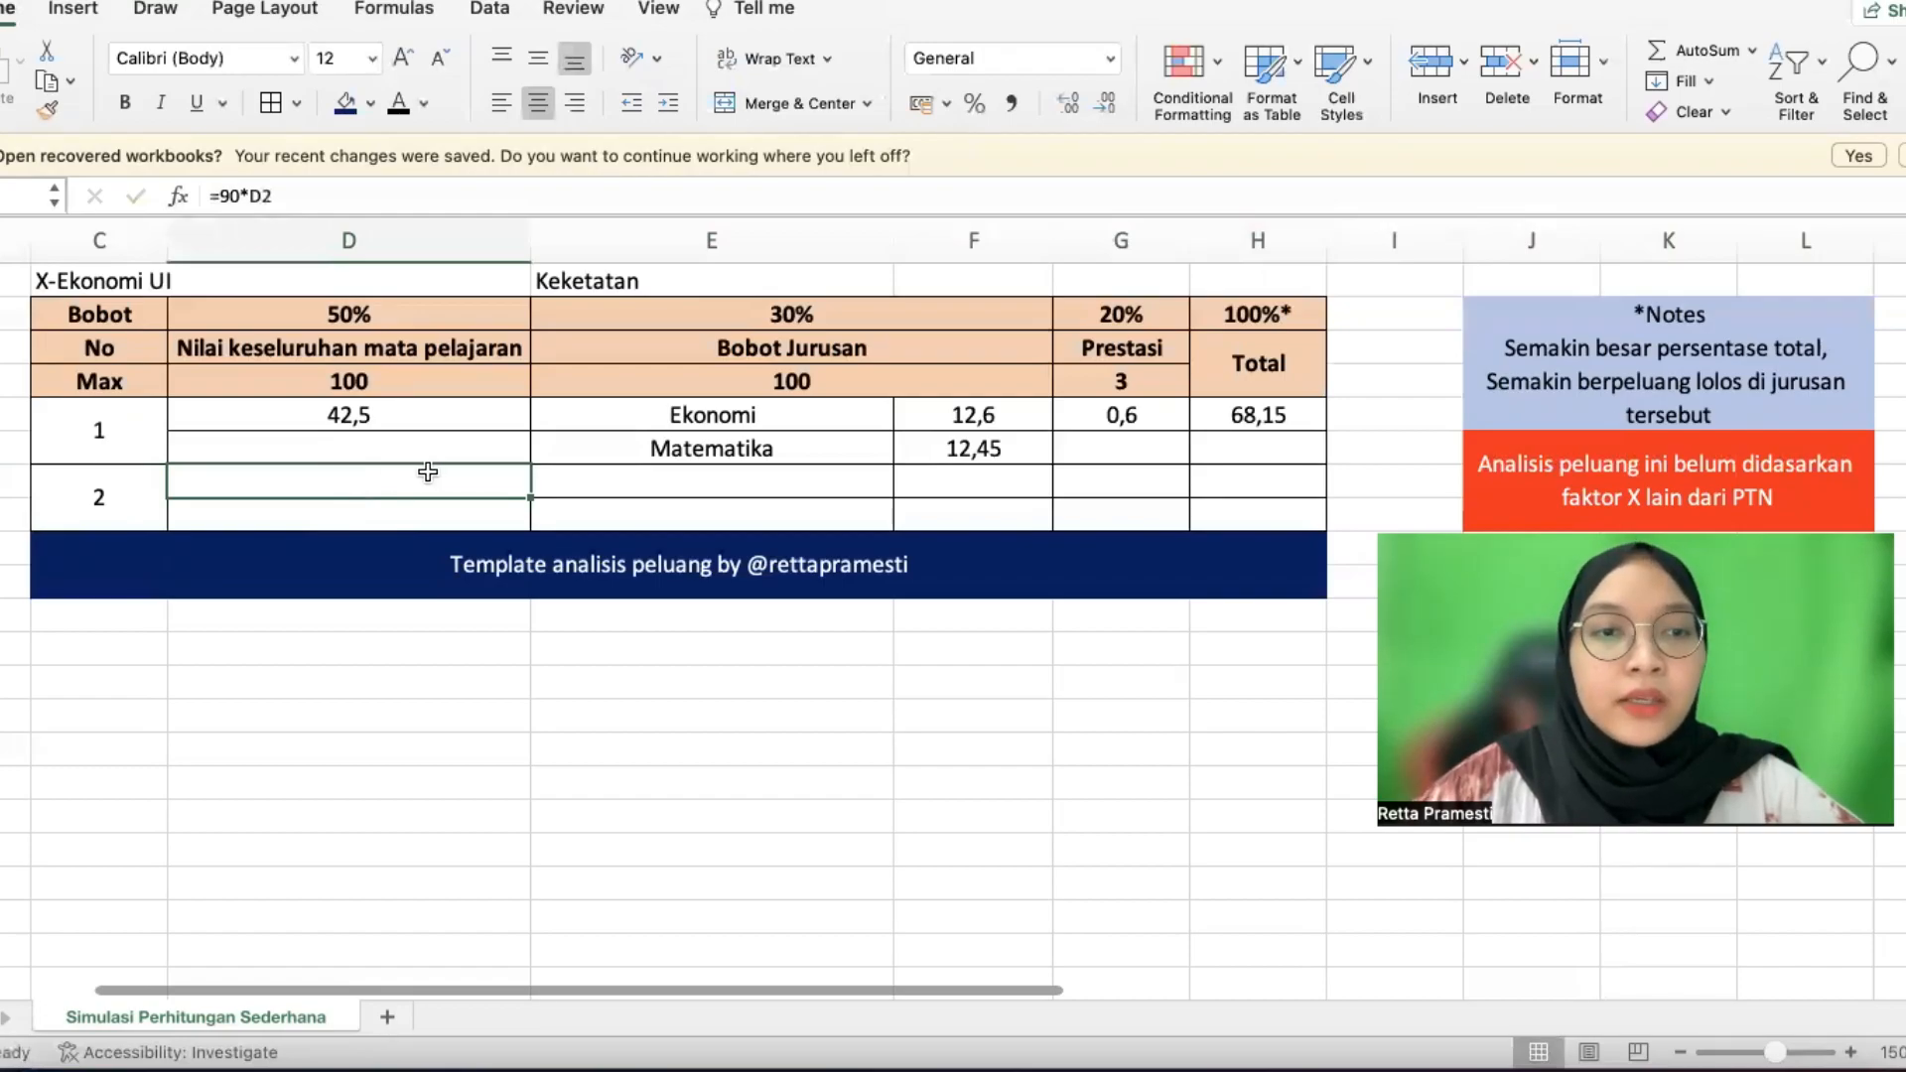
left_click(398, 102)
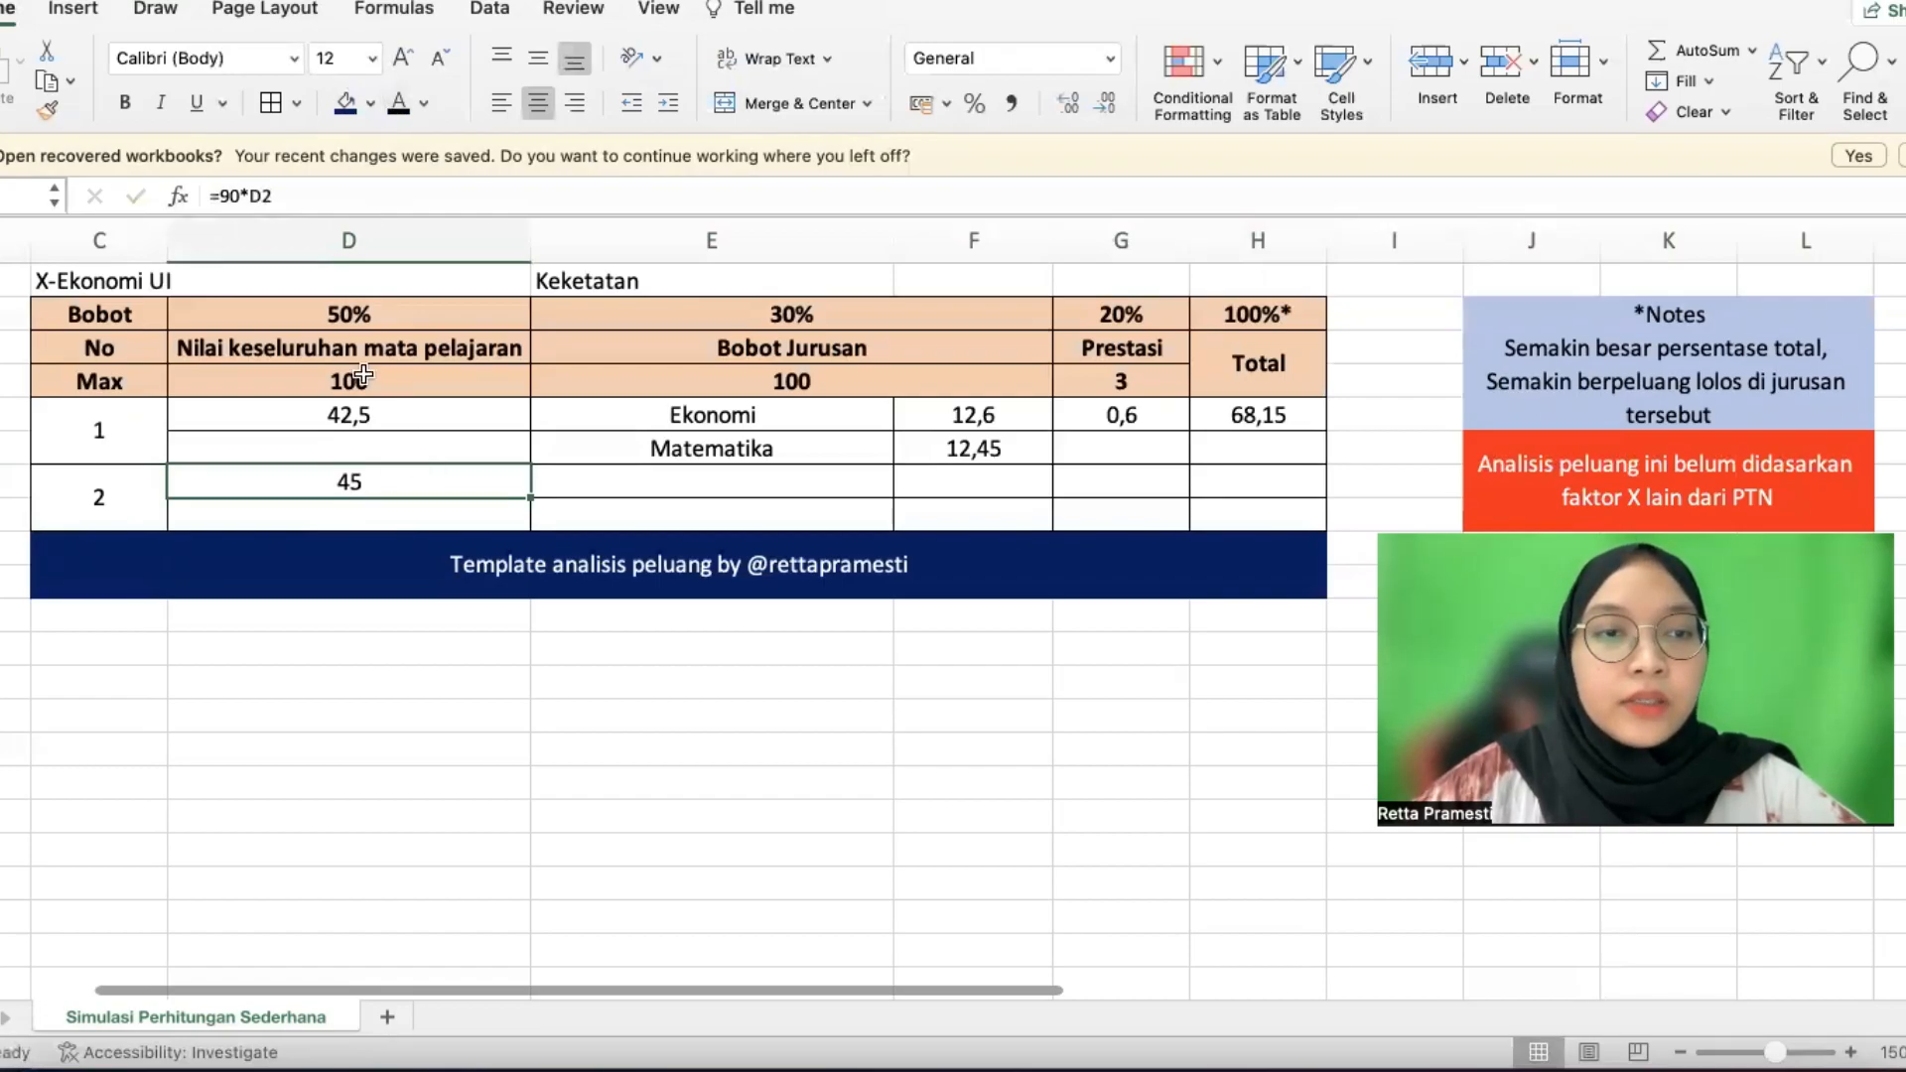
double_click(362, 481)
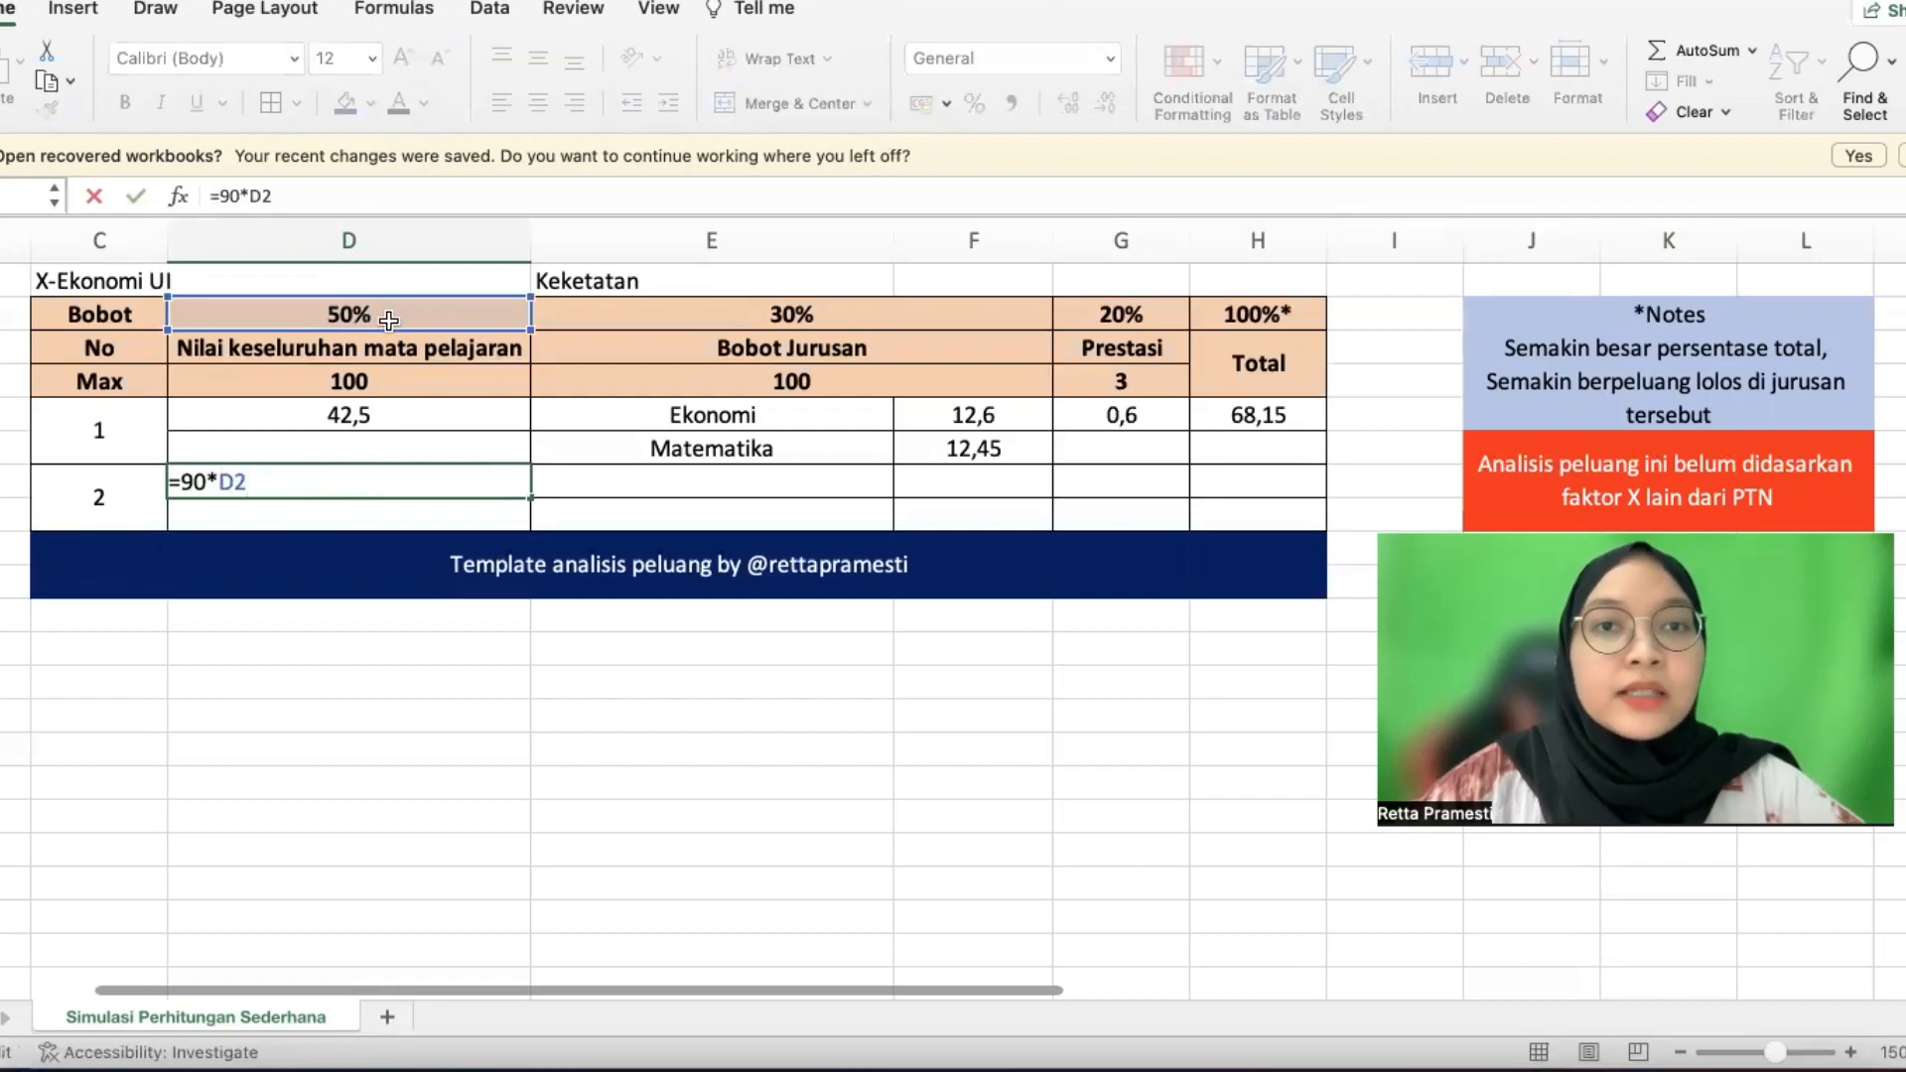
key("BackSpace")
key("BackSpace")
left_click(350, 313)
key("Return")
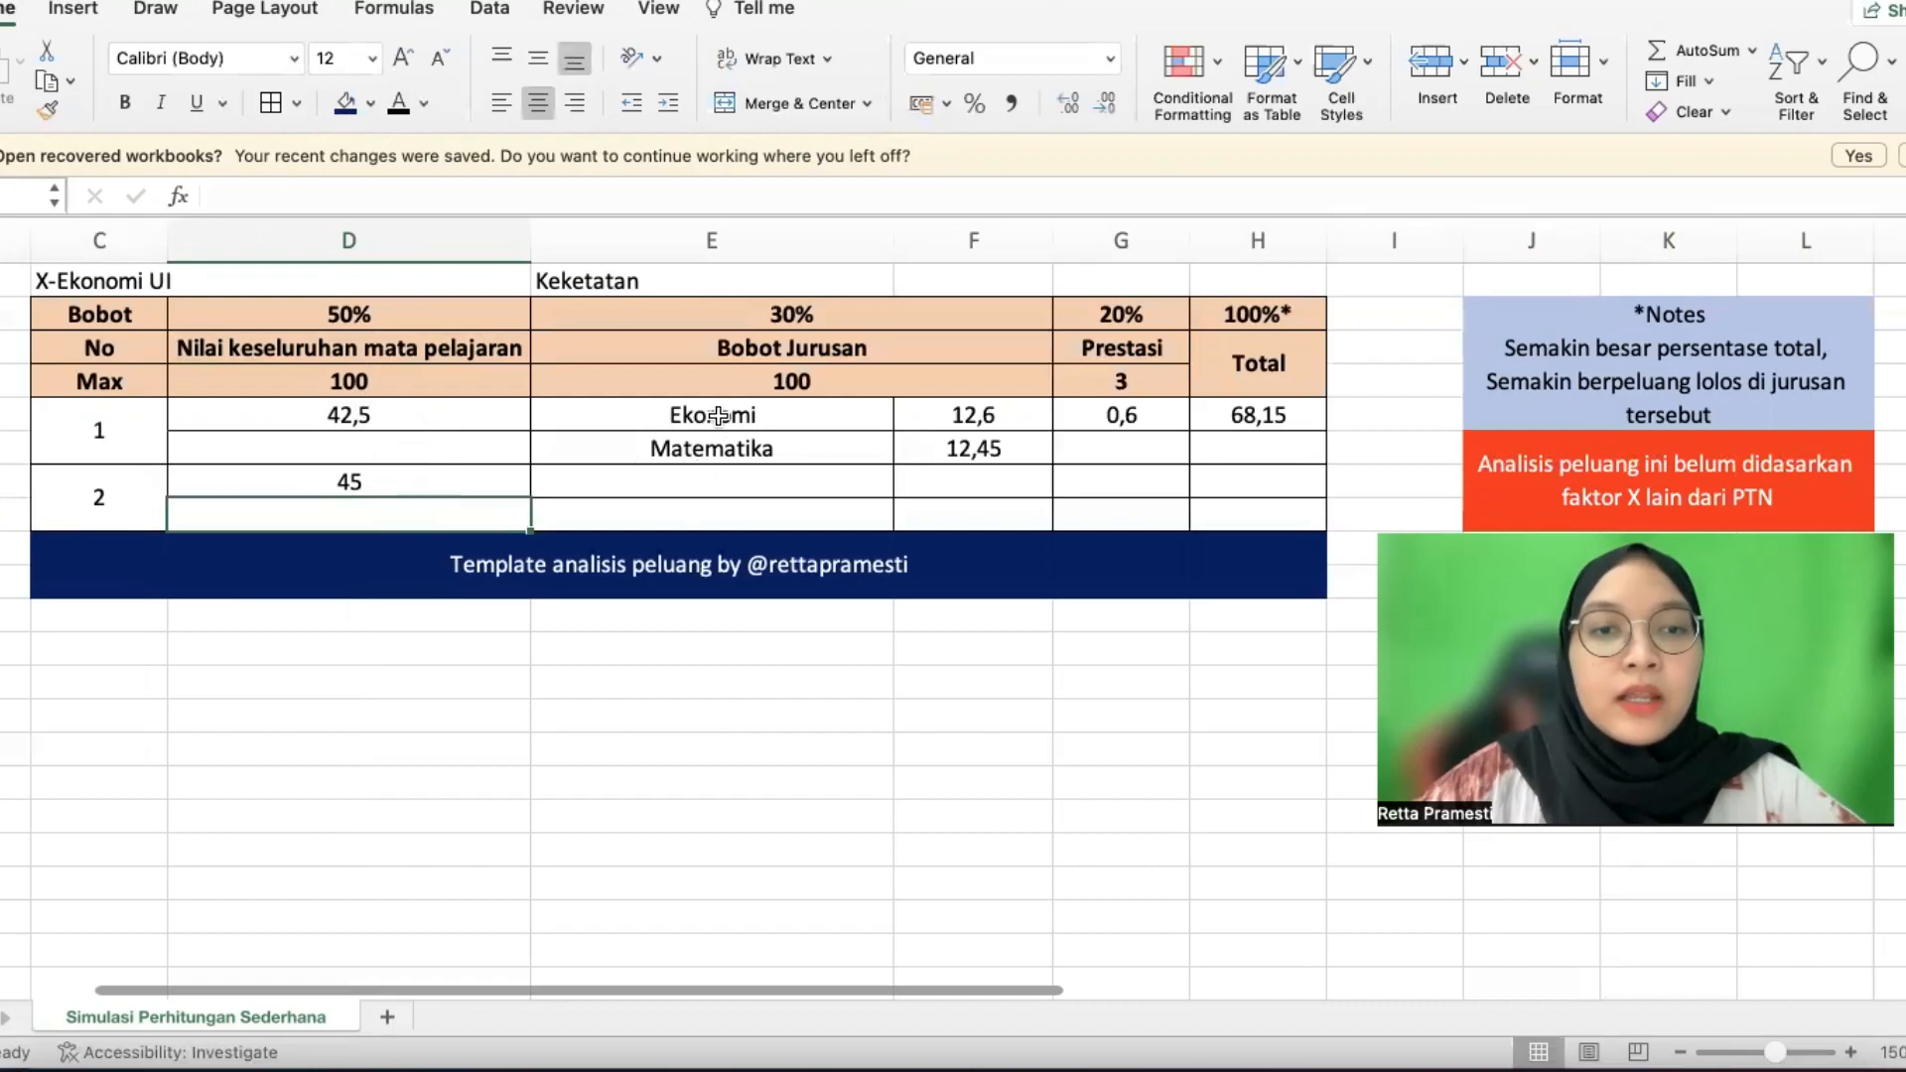
left_click_drag(718, 416, 718, 448)
Make candidate 2's Ekonomi and Matematika labels visible in black
left_click_drag(710, 477, 710, 512)
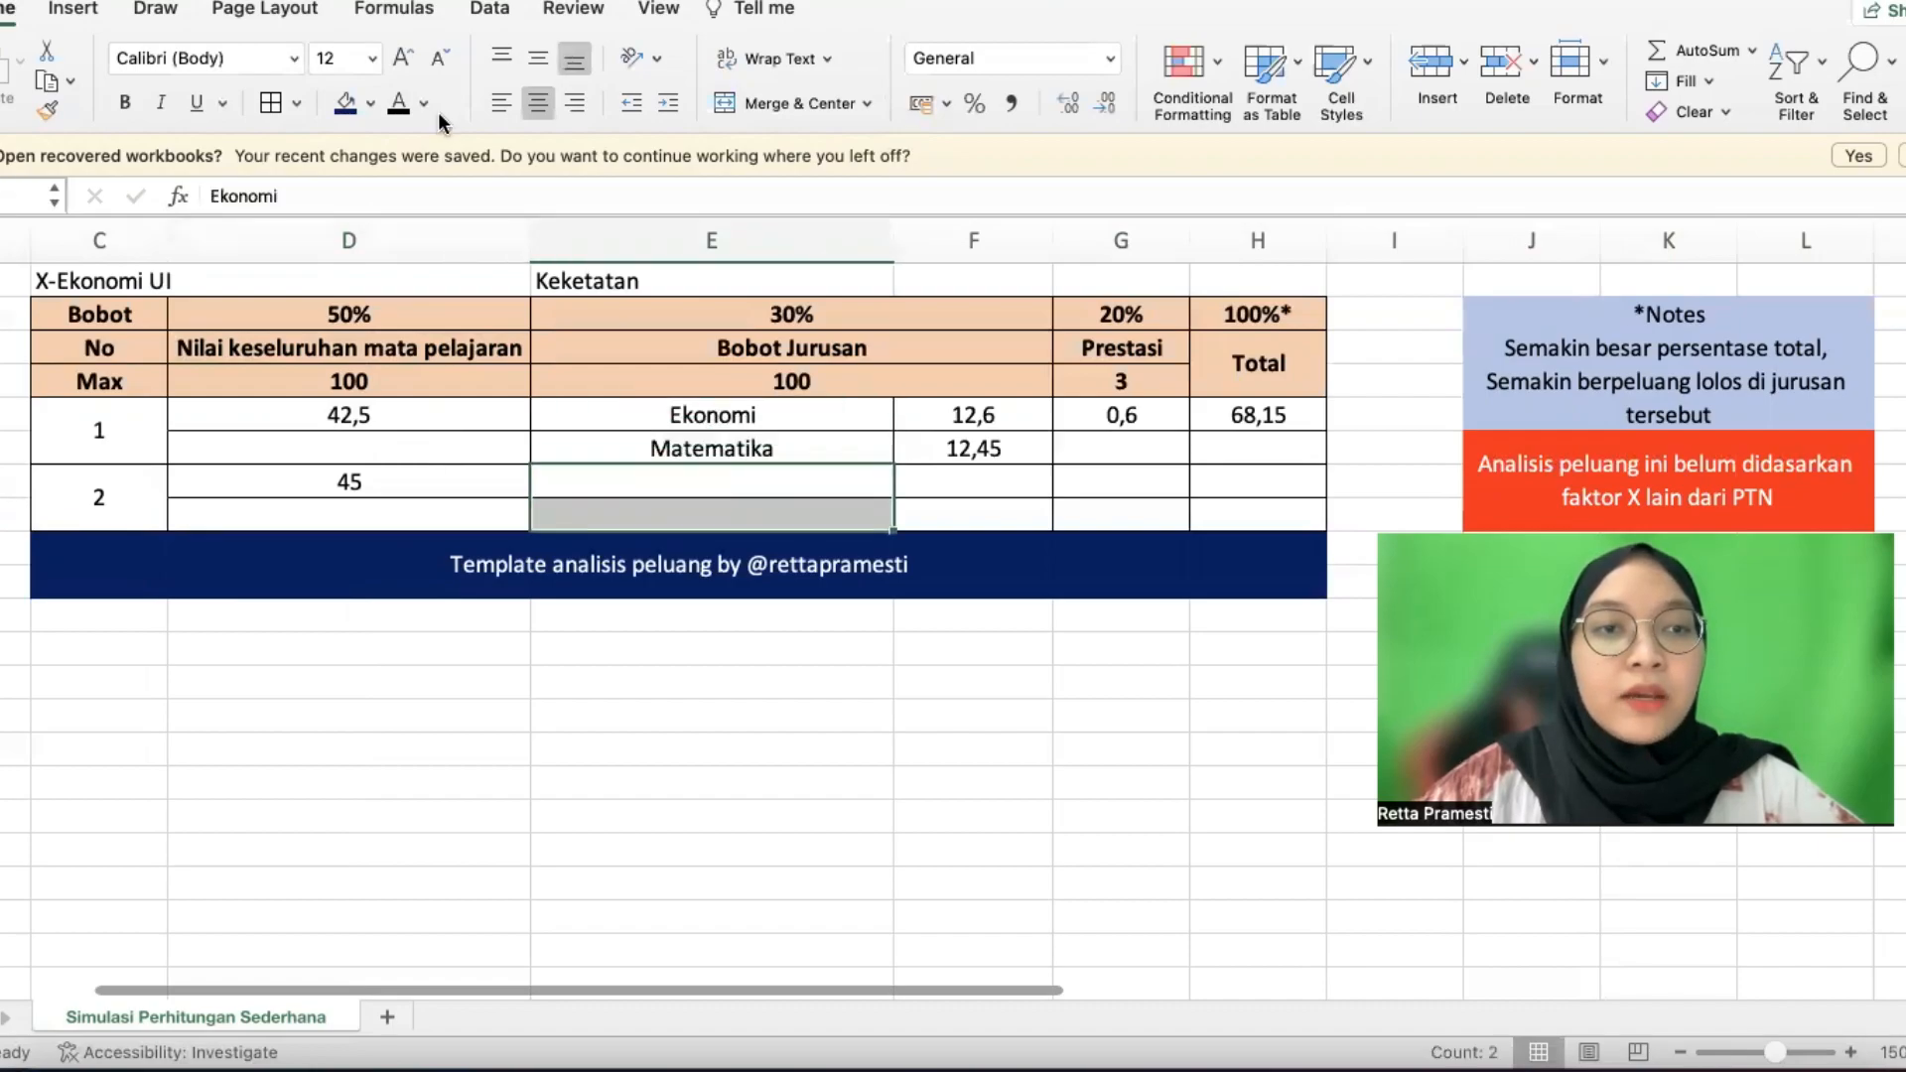
left_click(398, 104)
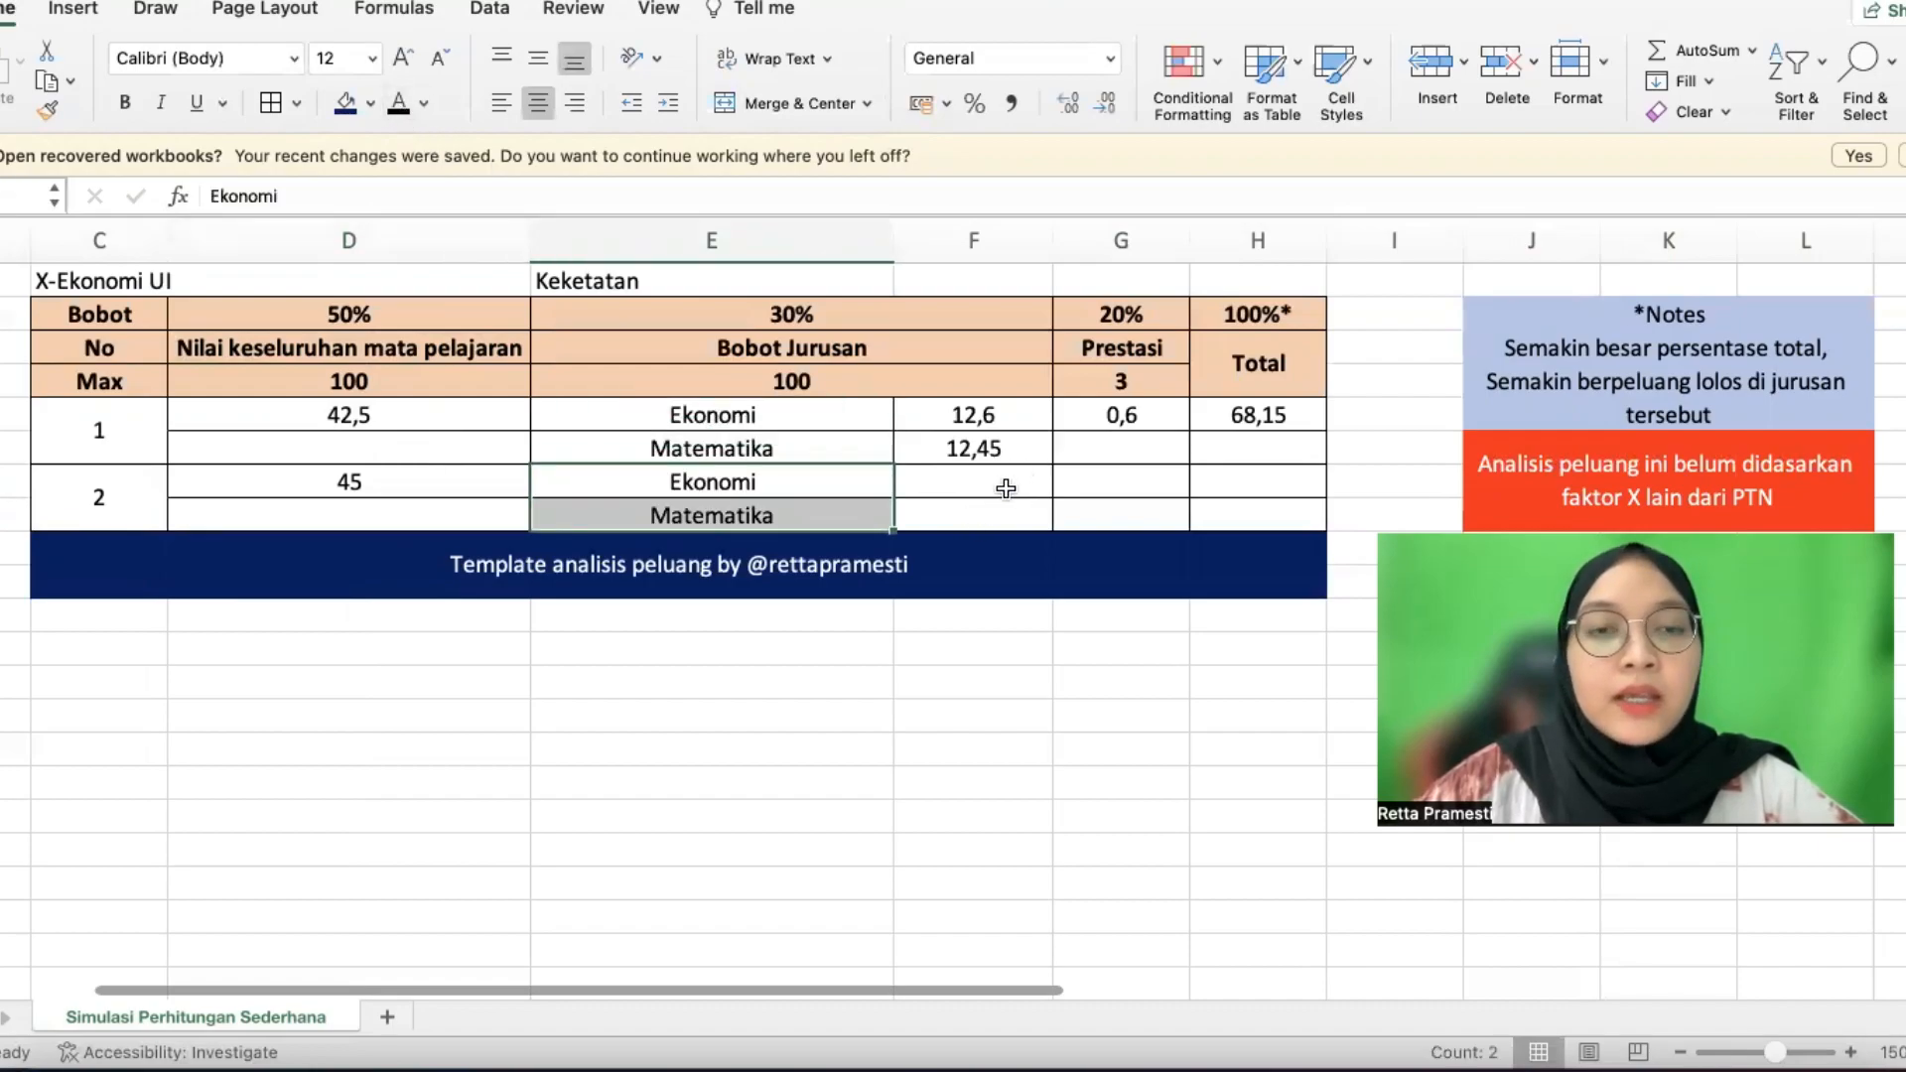
left_click(1005, 487)
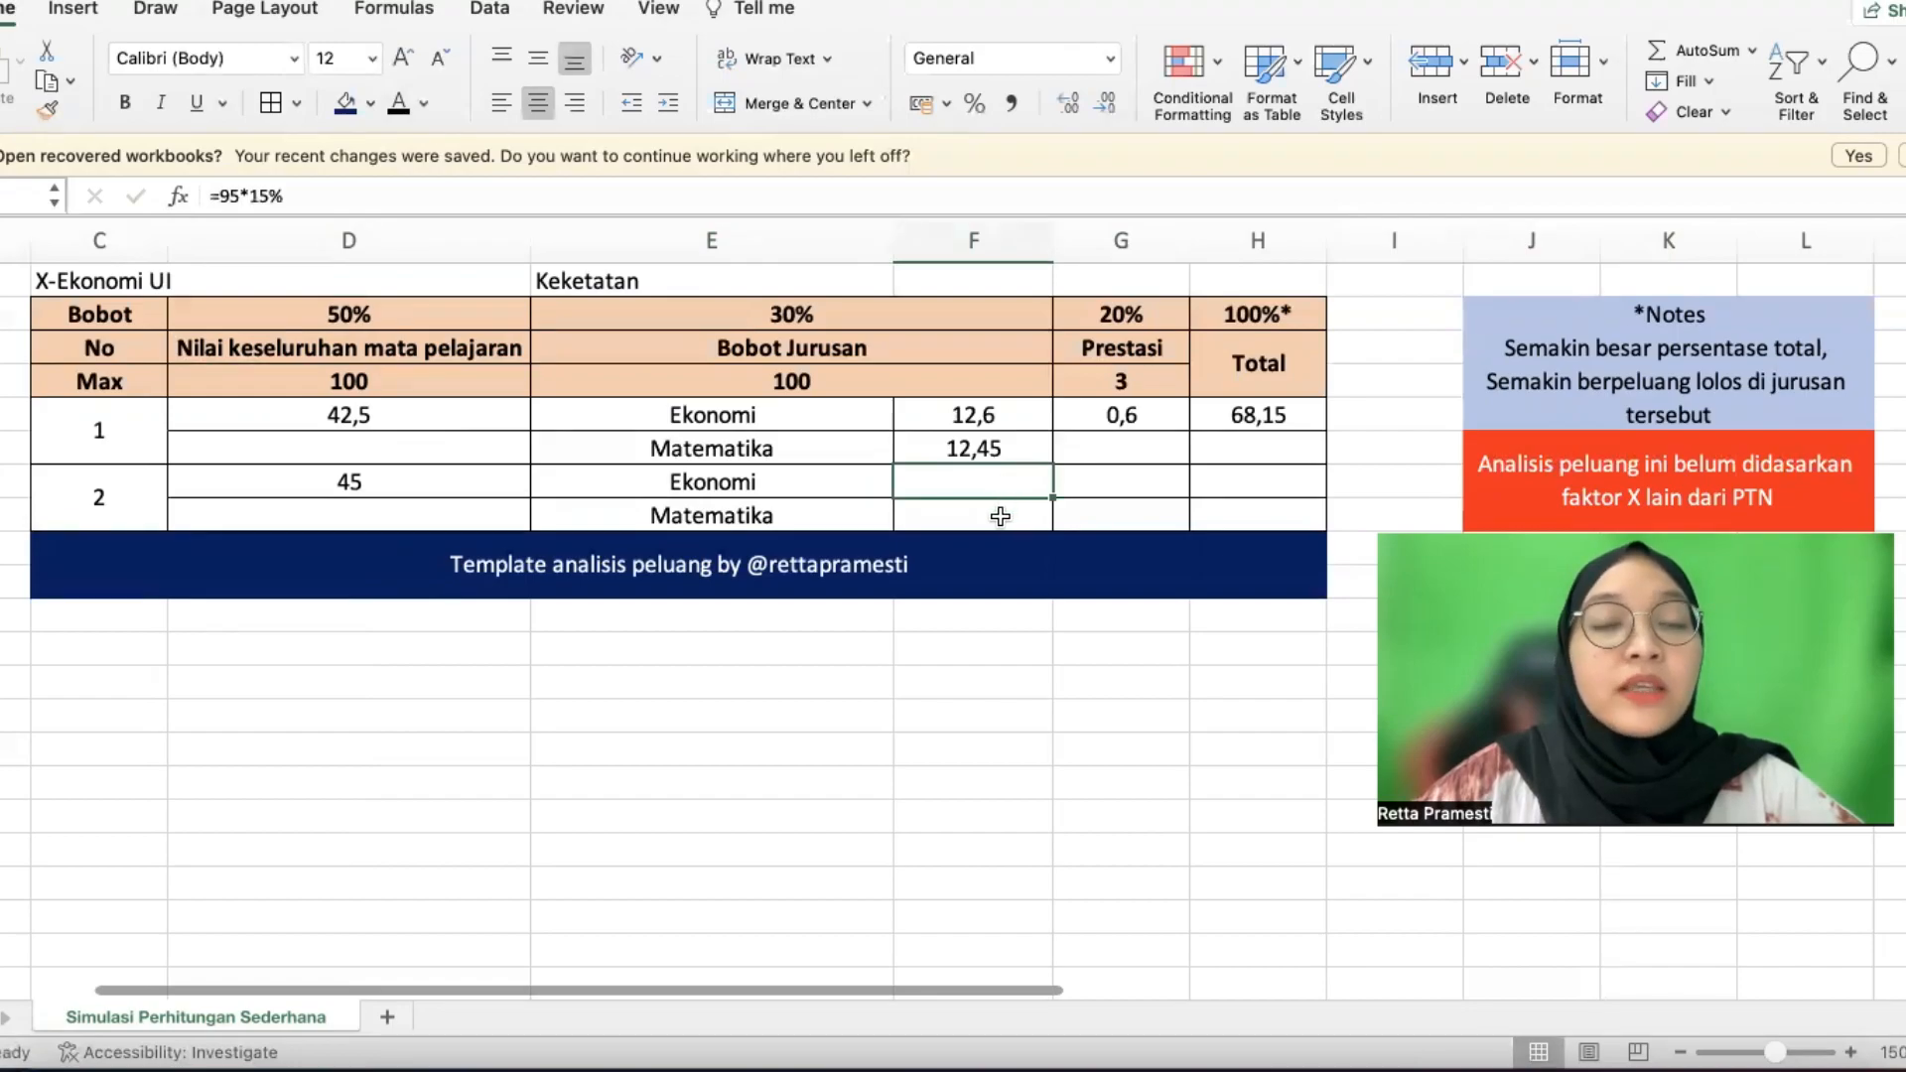
left_click_drag(1006, 418, 1008, 446)
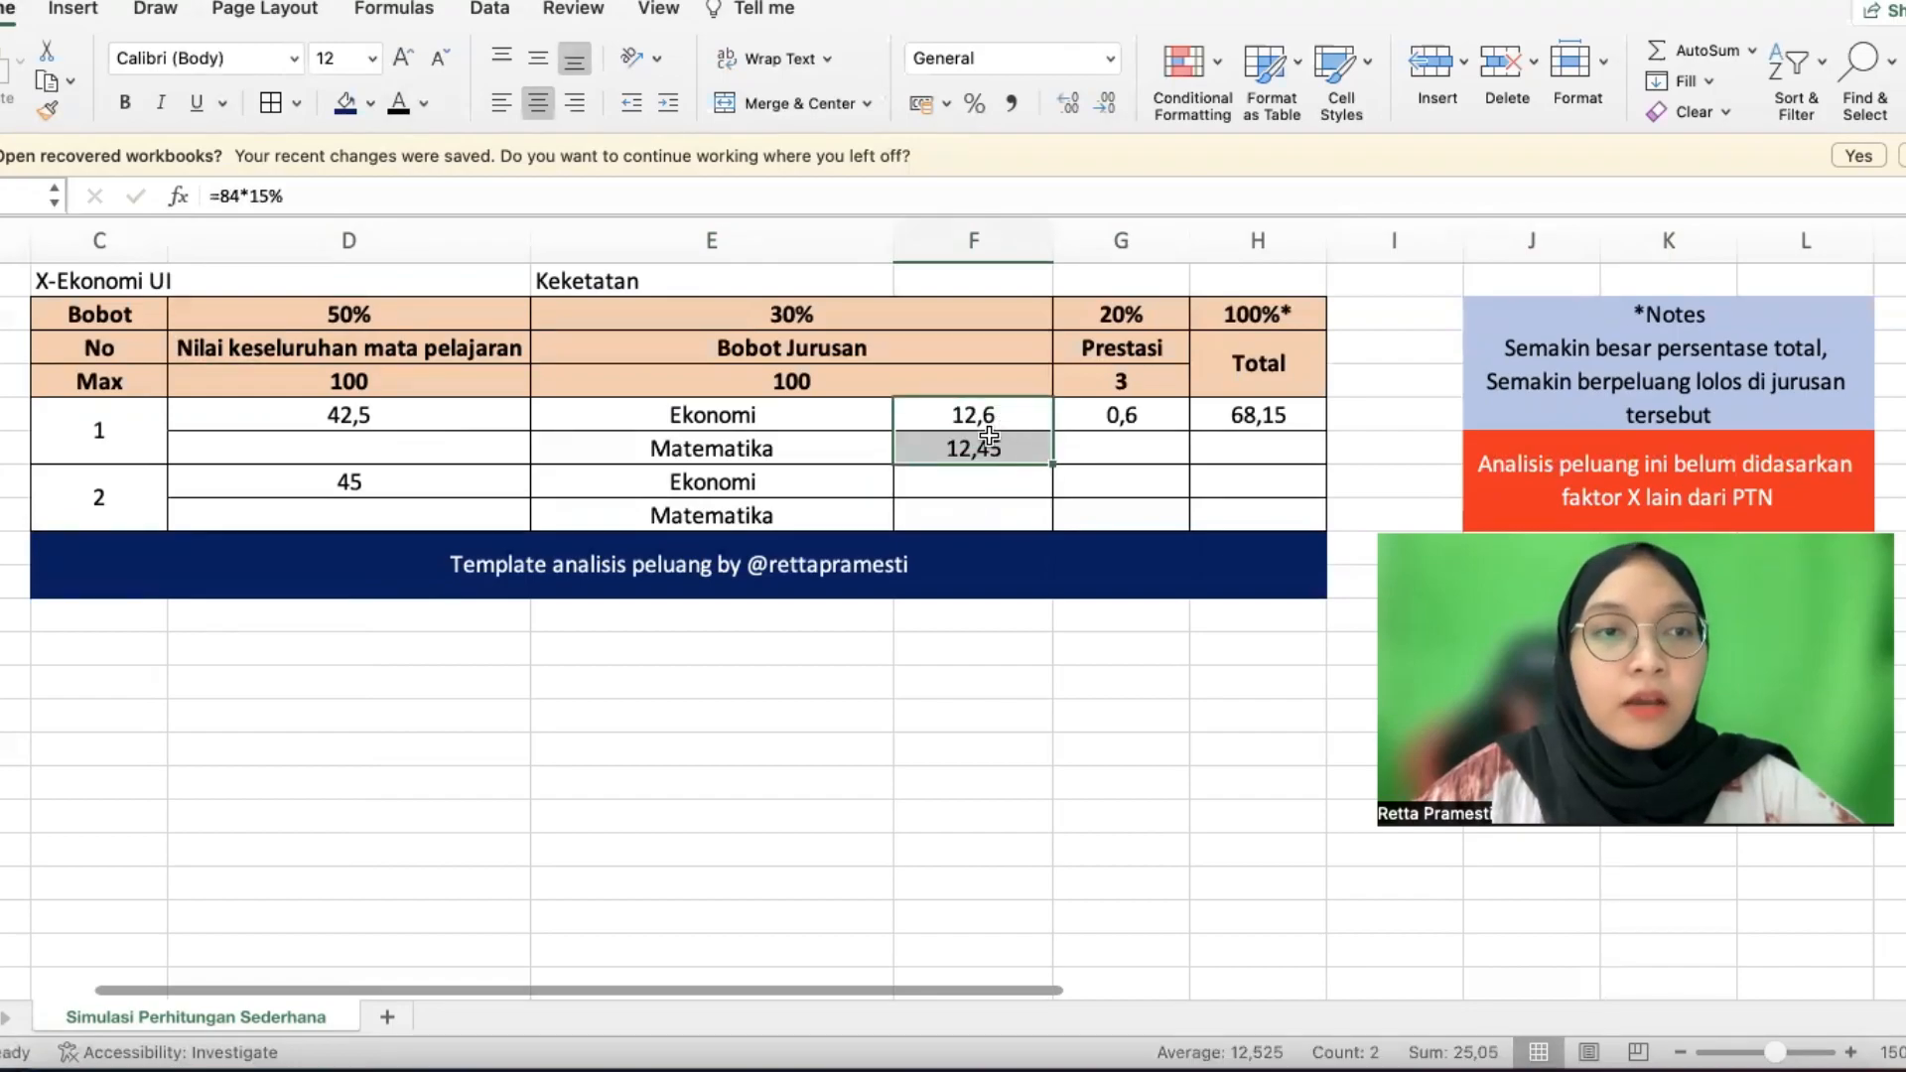
left_click(983, 425)
key("Down")
key("Down")
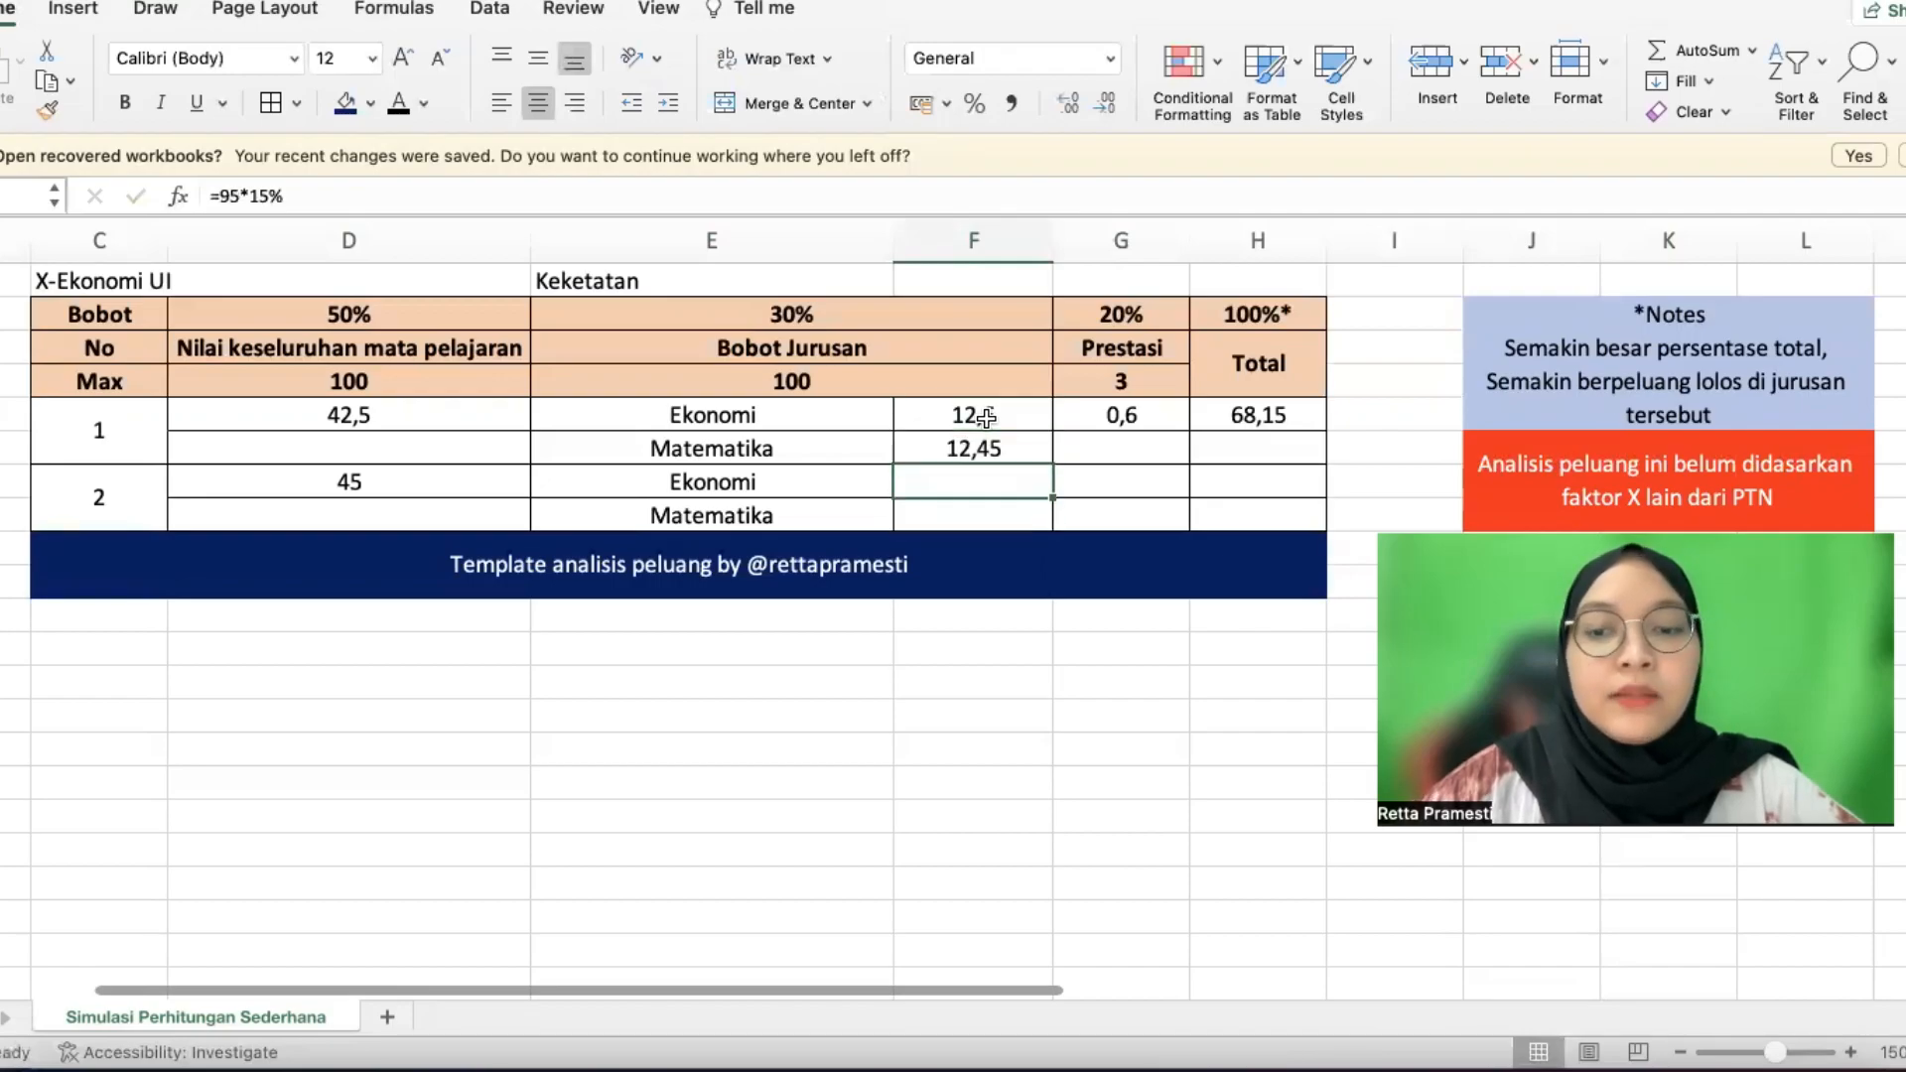
key("shift+Down")
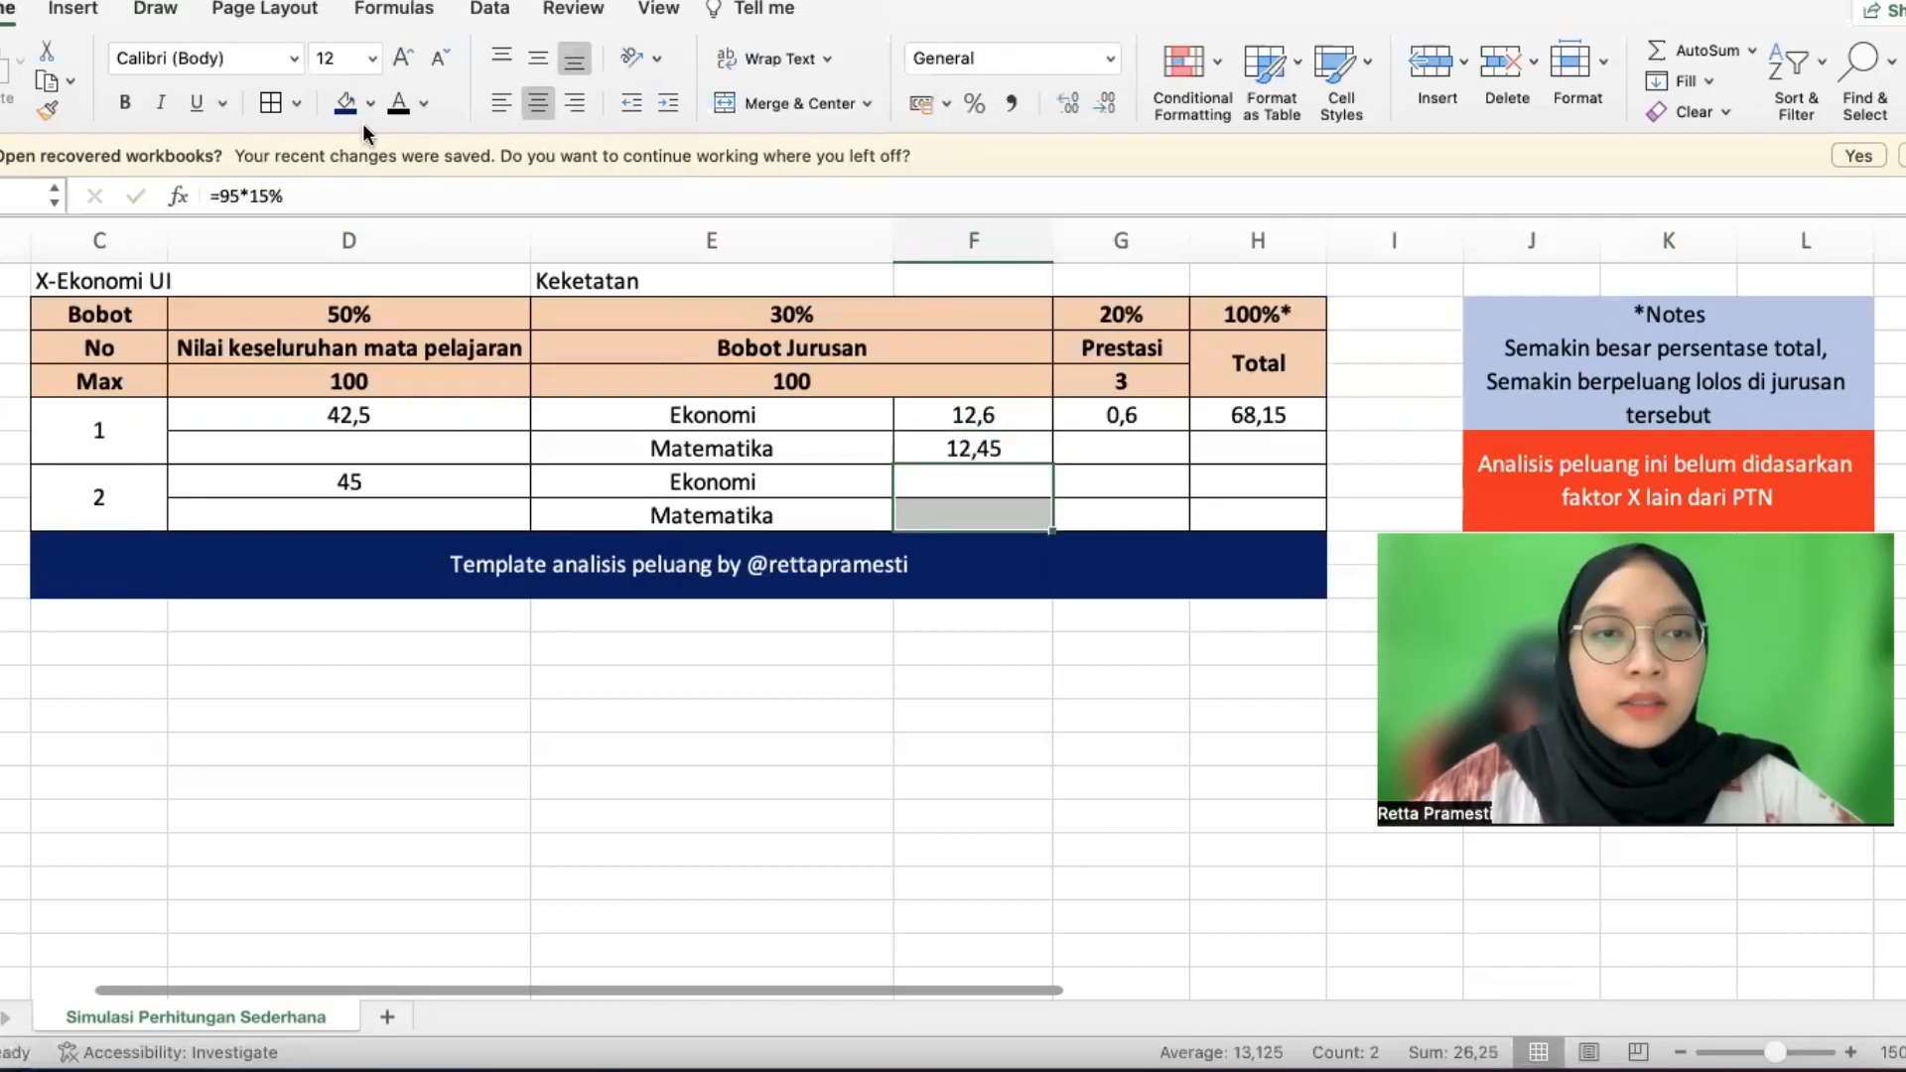
Re-enter candidate 2's Ekonomi and Matematika scores as 14,25 and 12
left_click(970, 480)
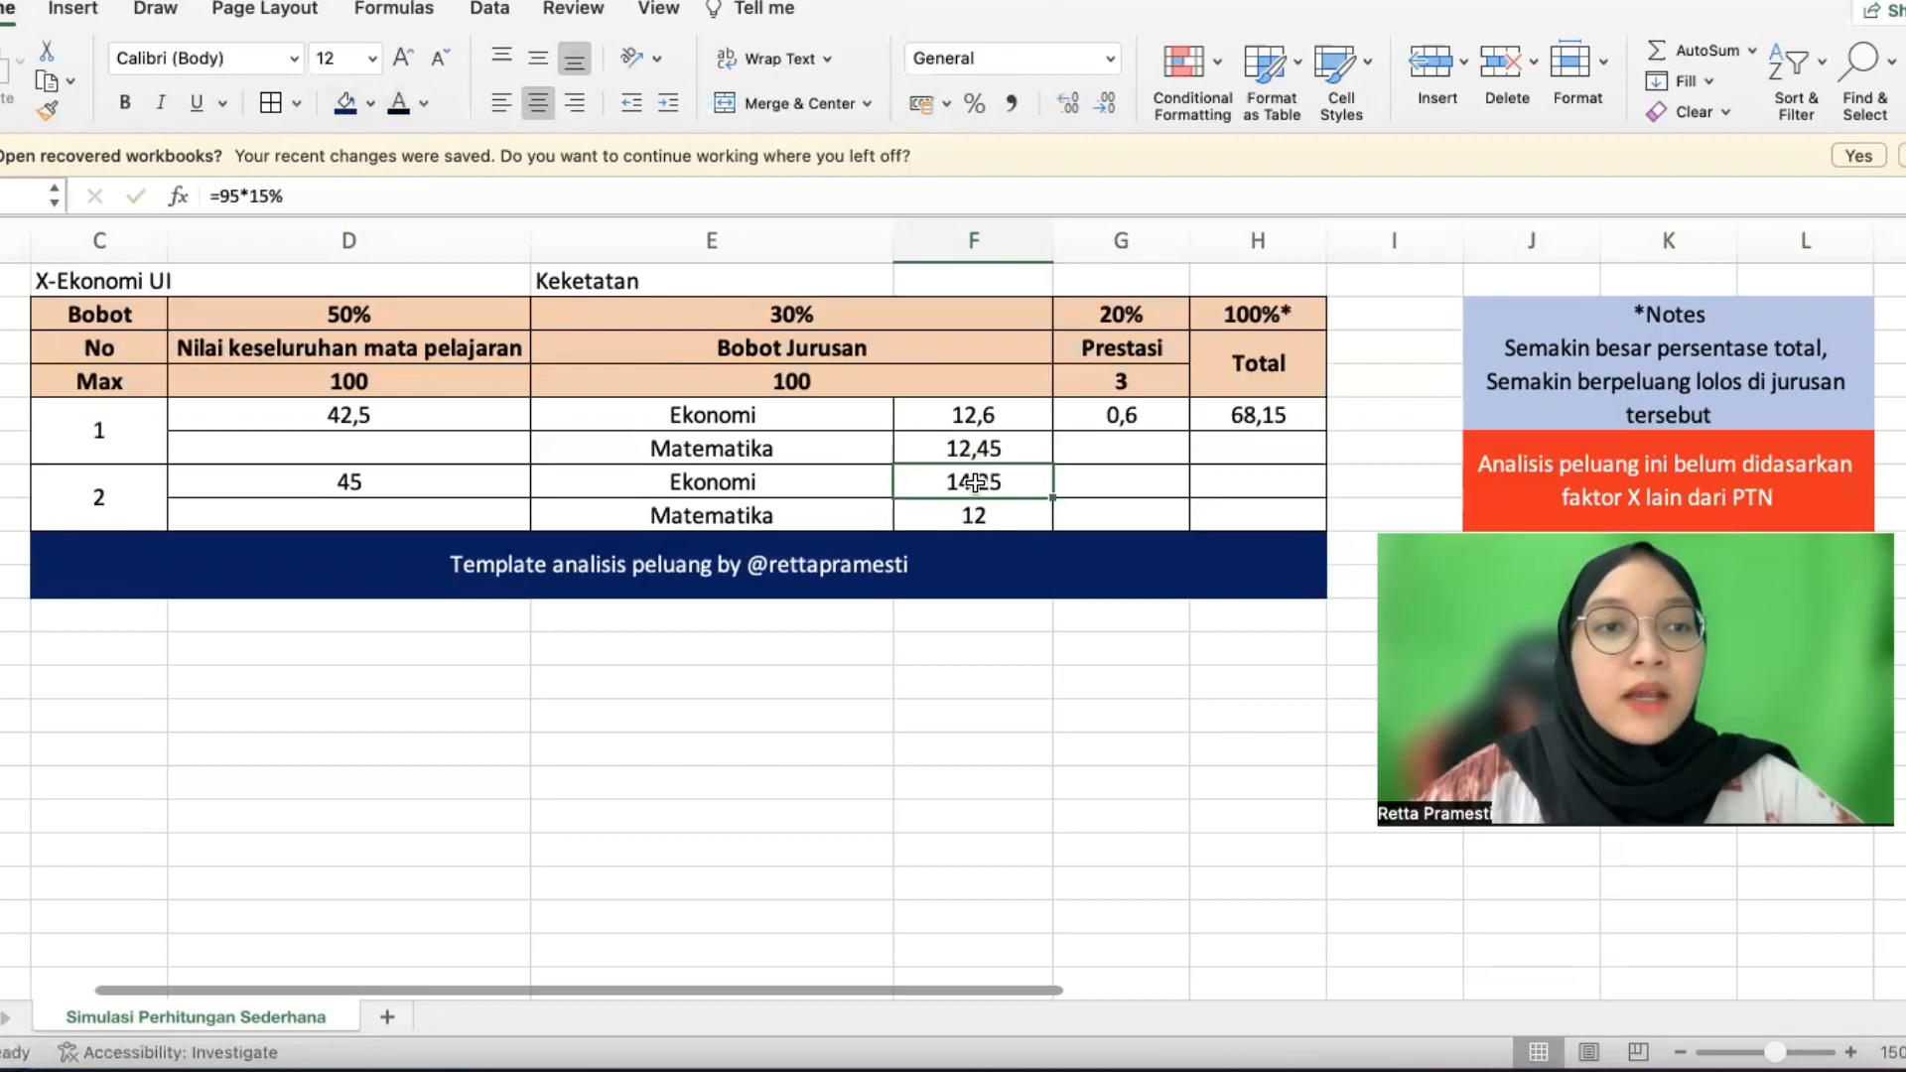
double_click(975, 484)
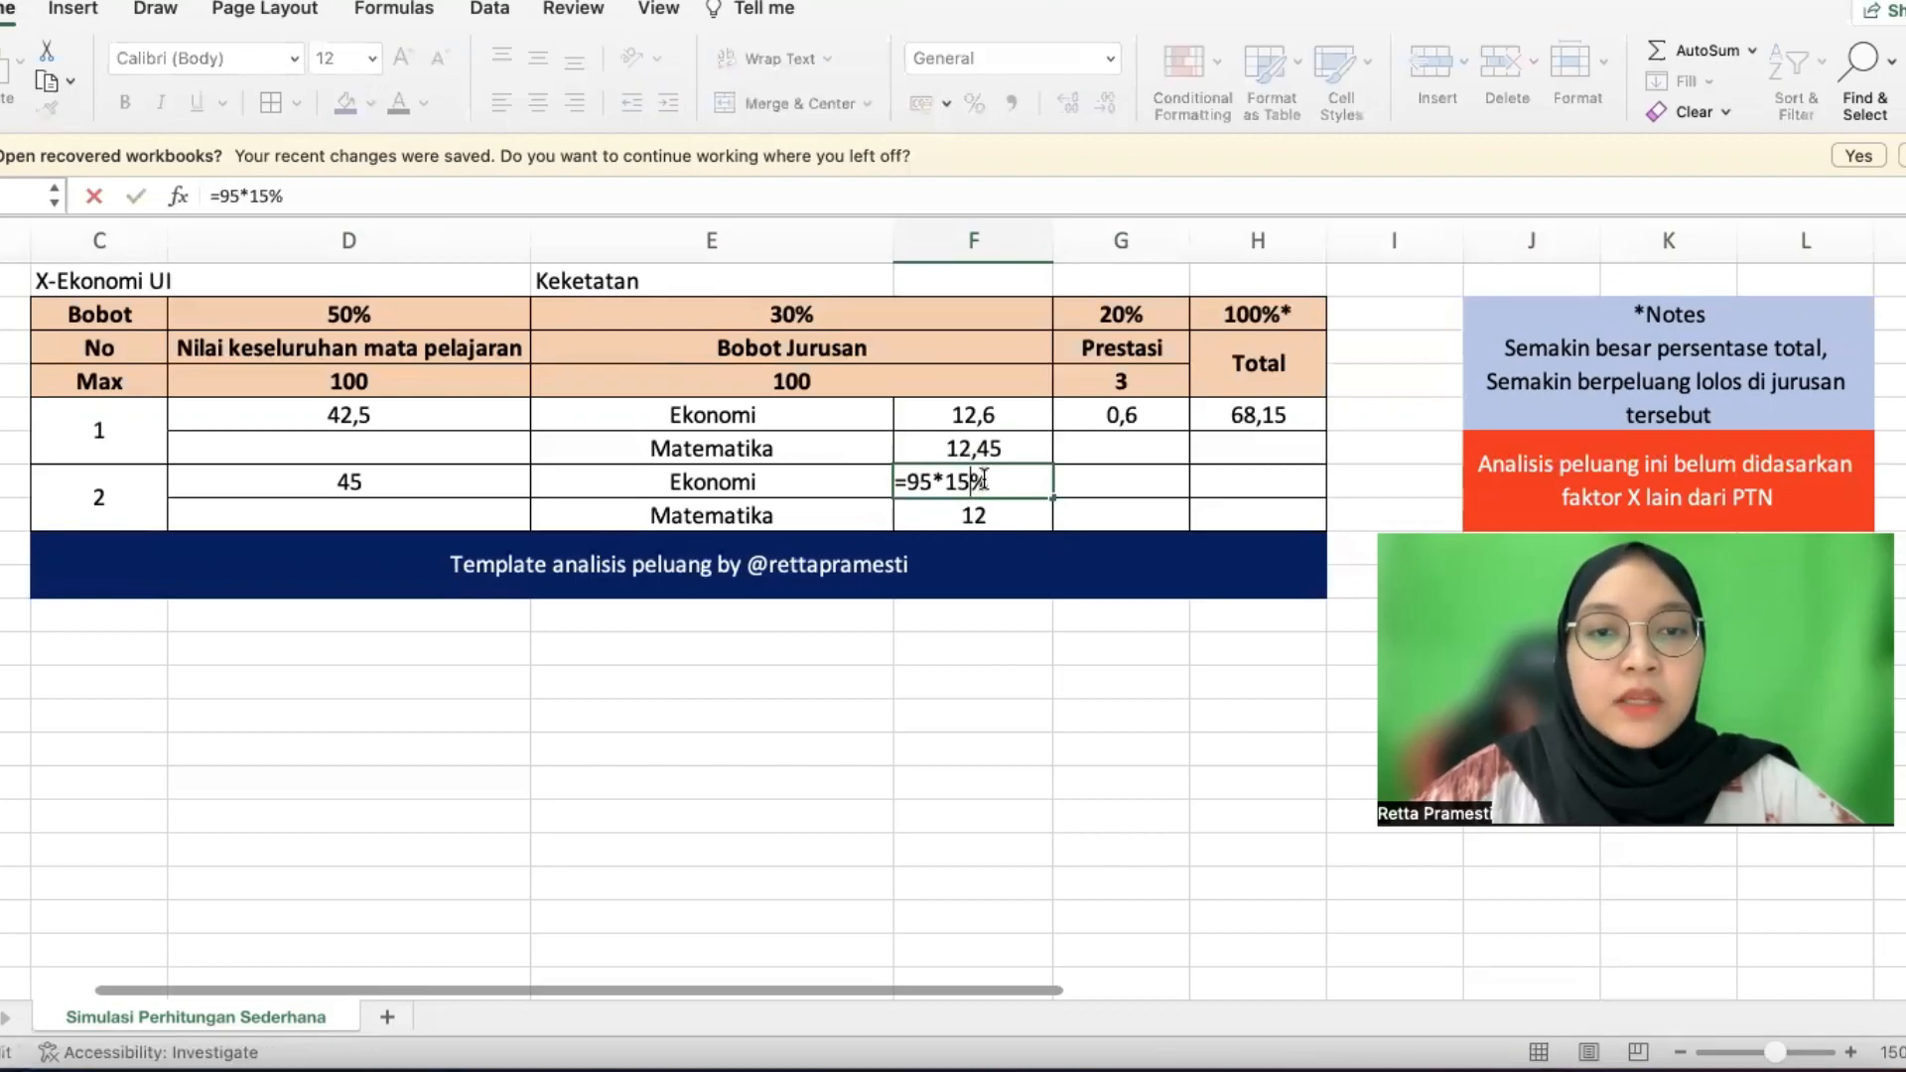
key("Return")
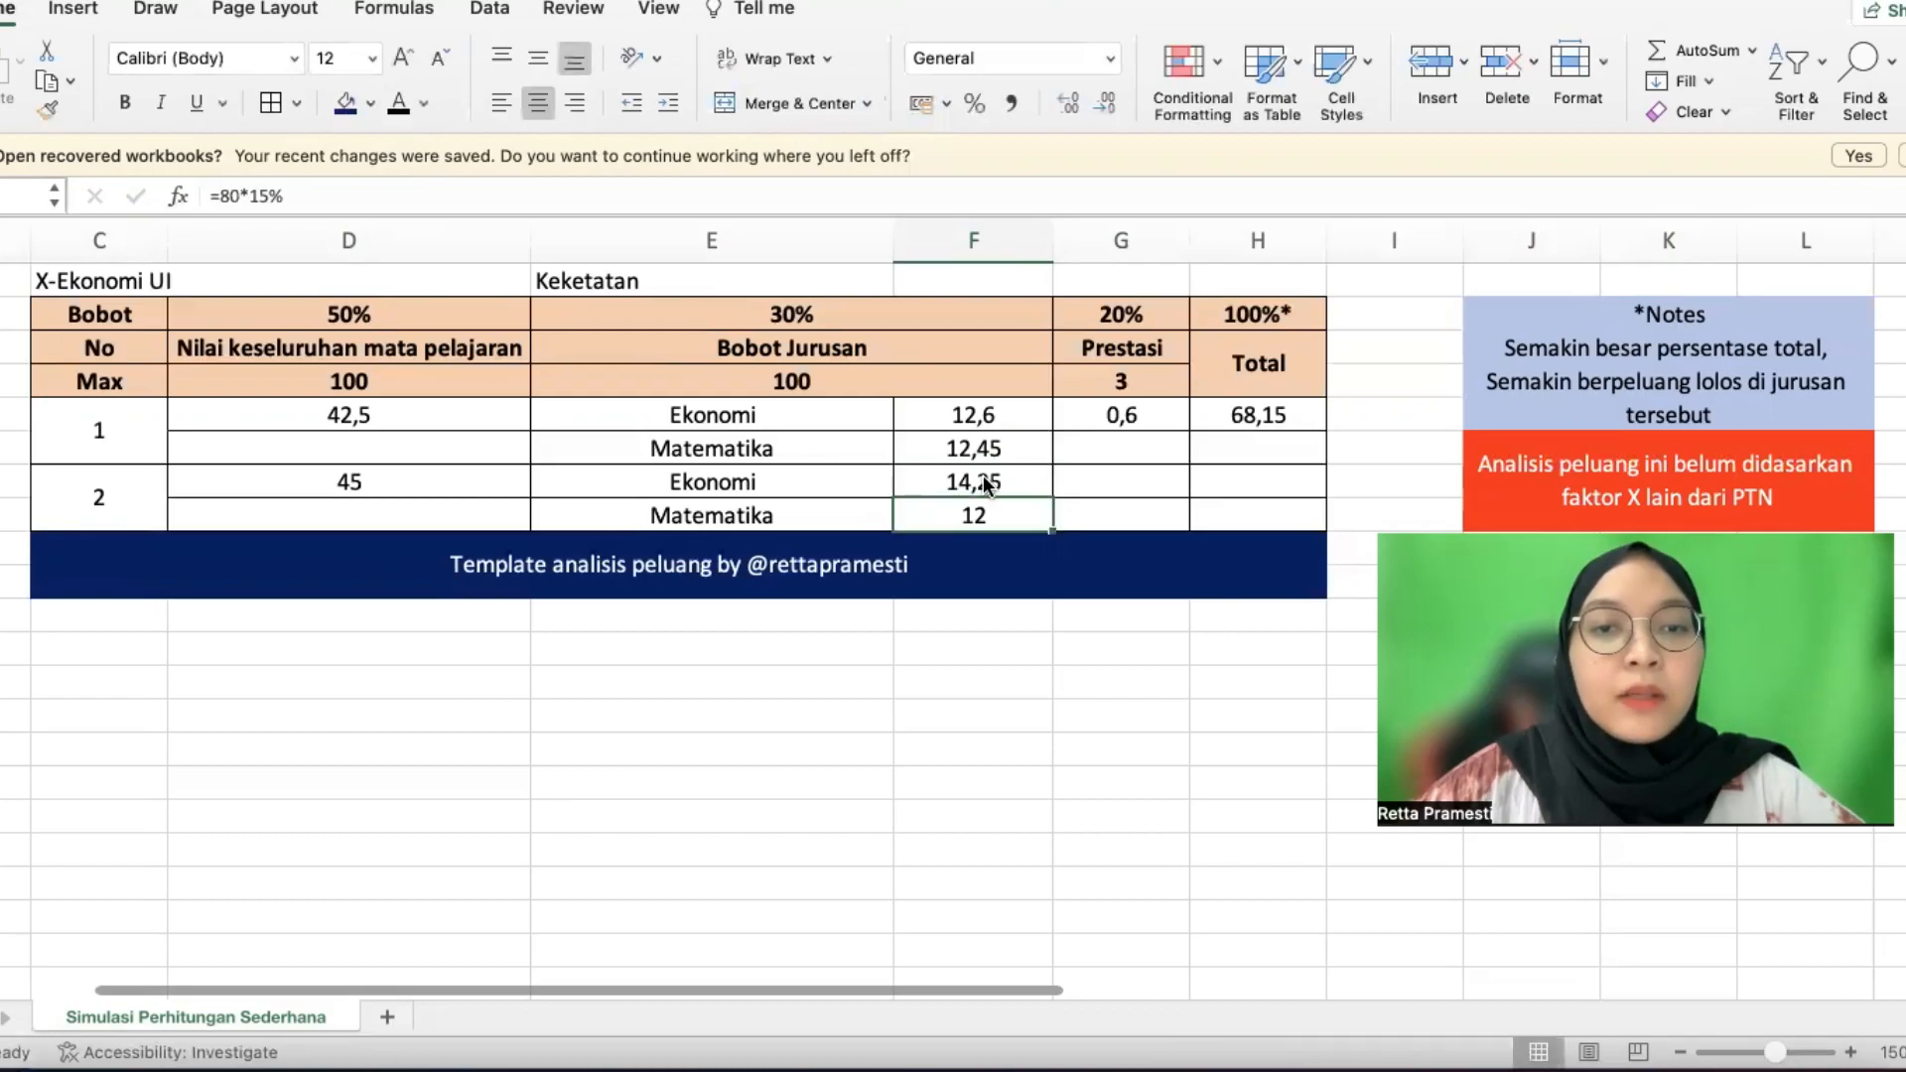
double_click(987, 513)
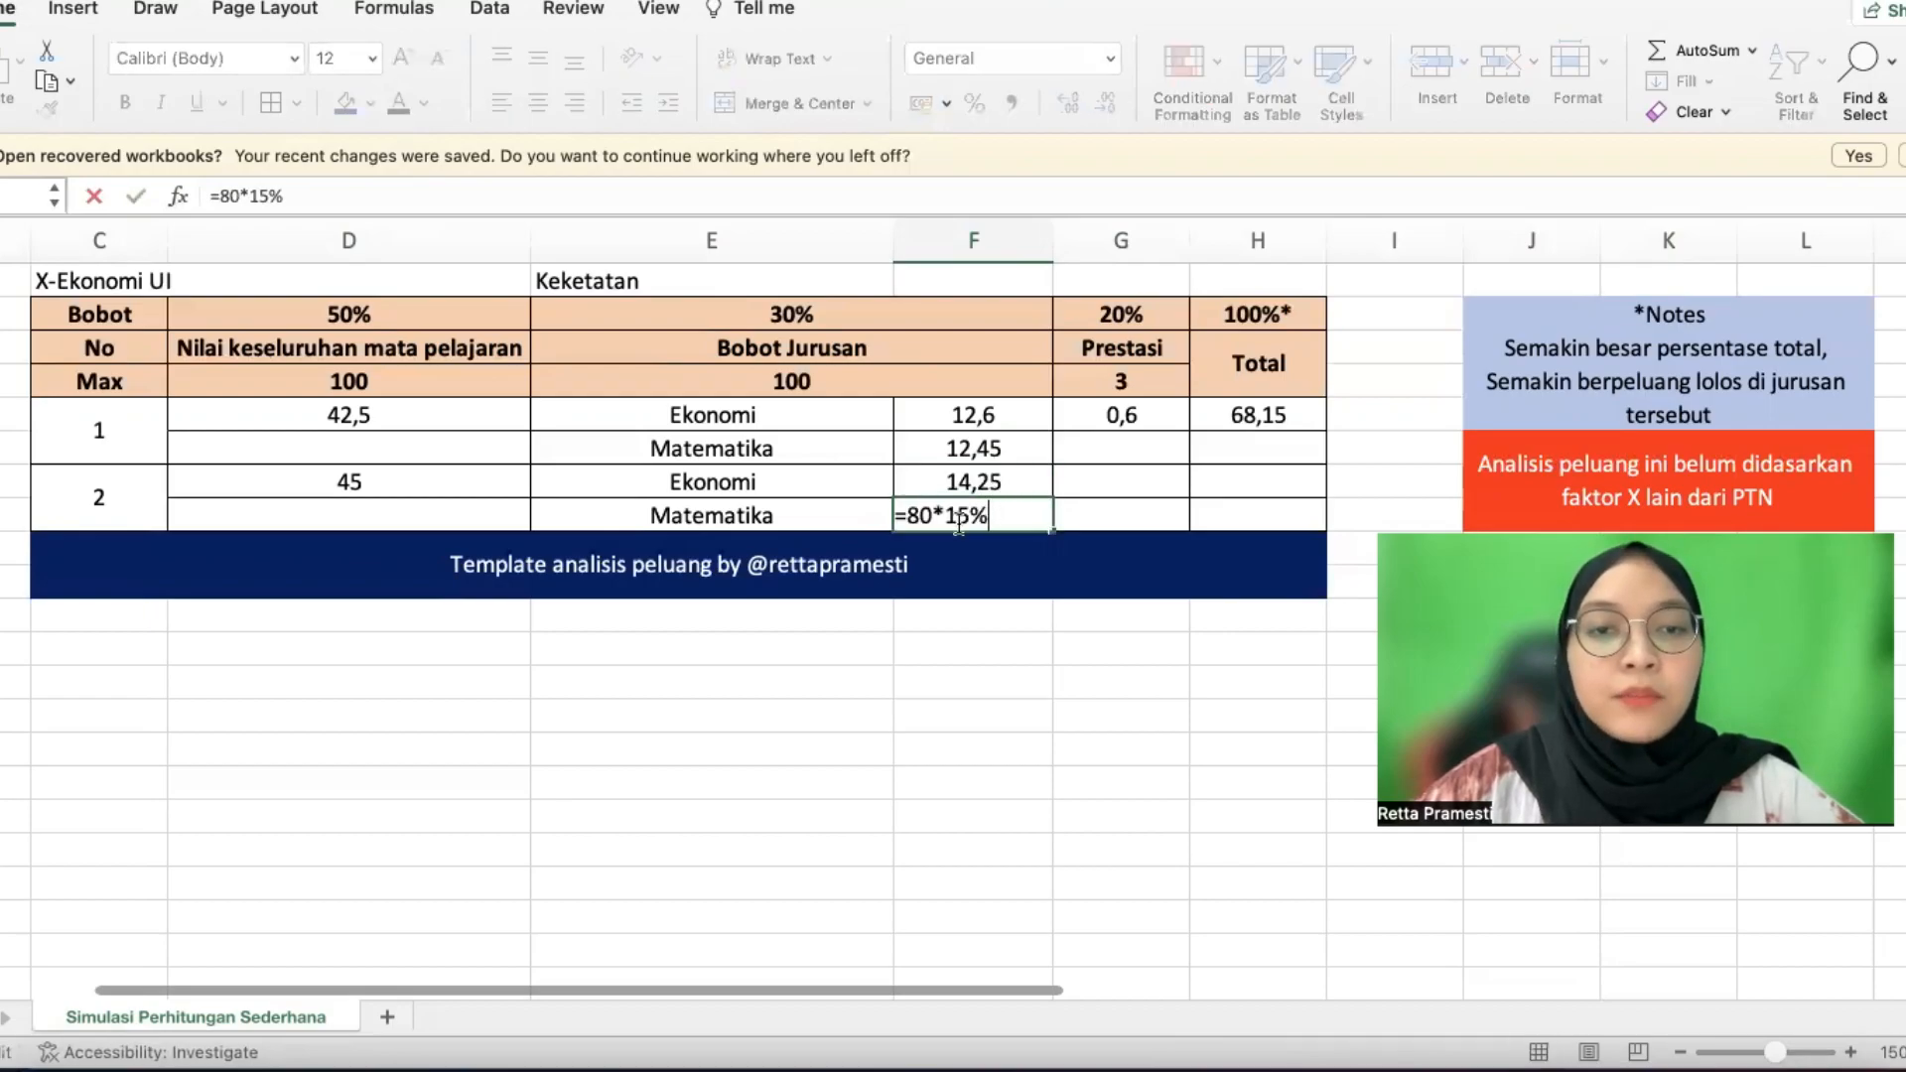
key("Return")
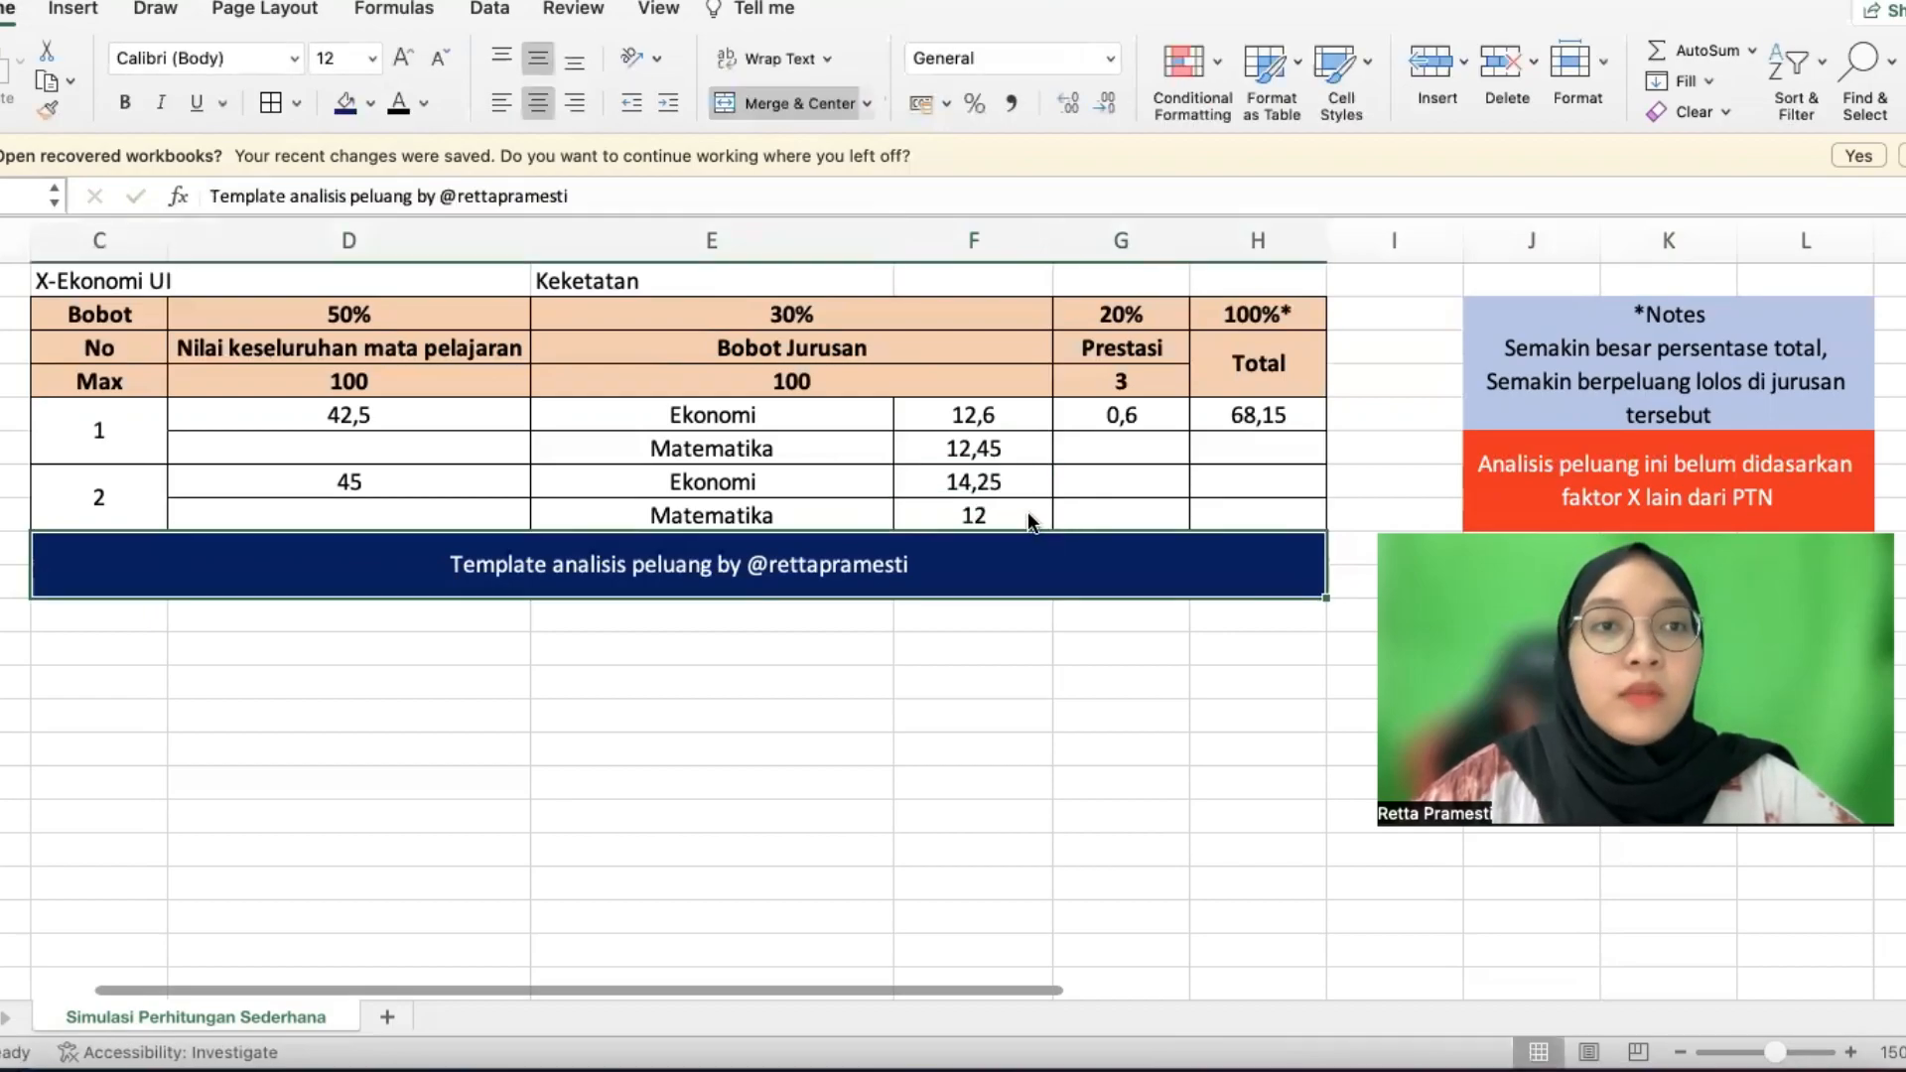
Show candidate 2's prestasi in black and base it on the 20% weight, giving 0,4
left_click(1108, 470)
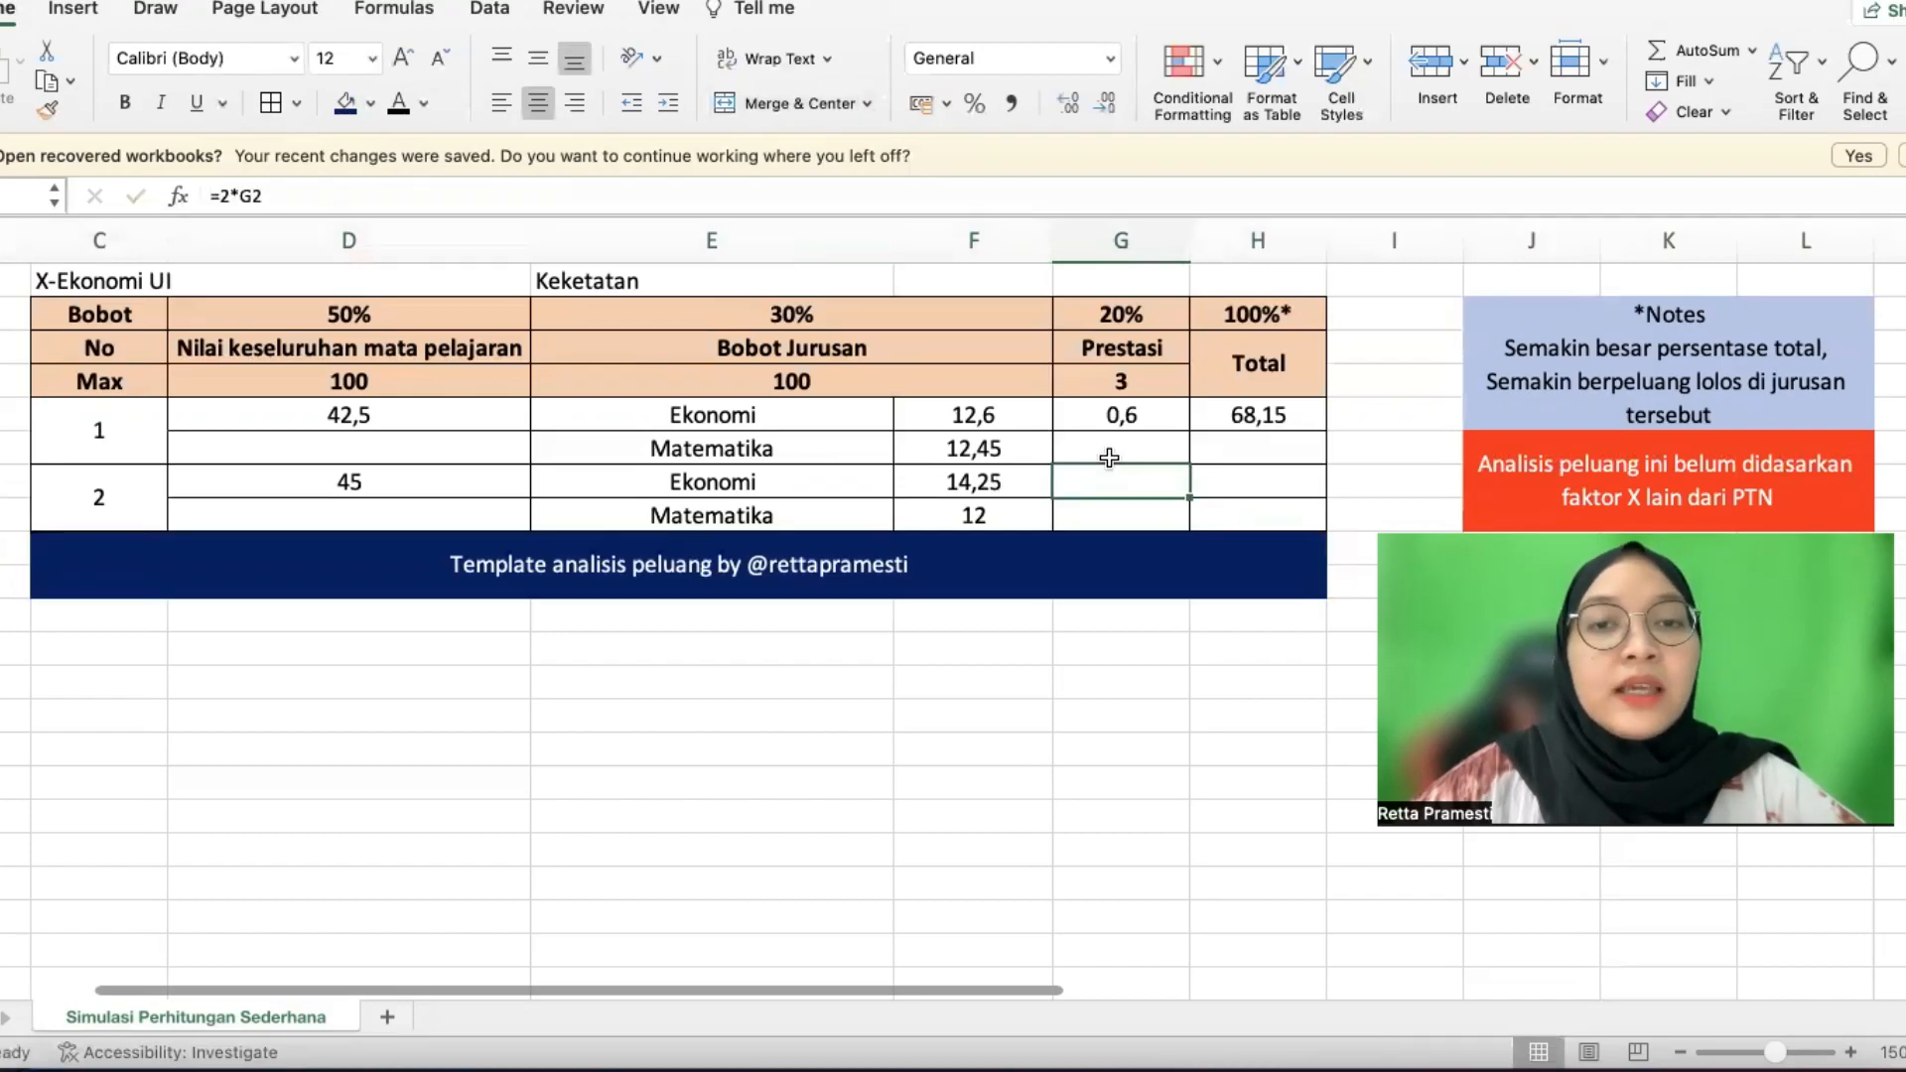
left_click(1128, 411)
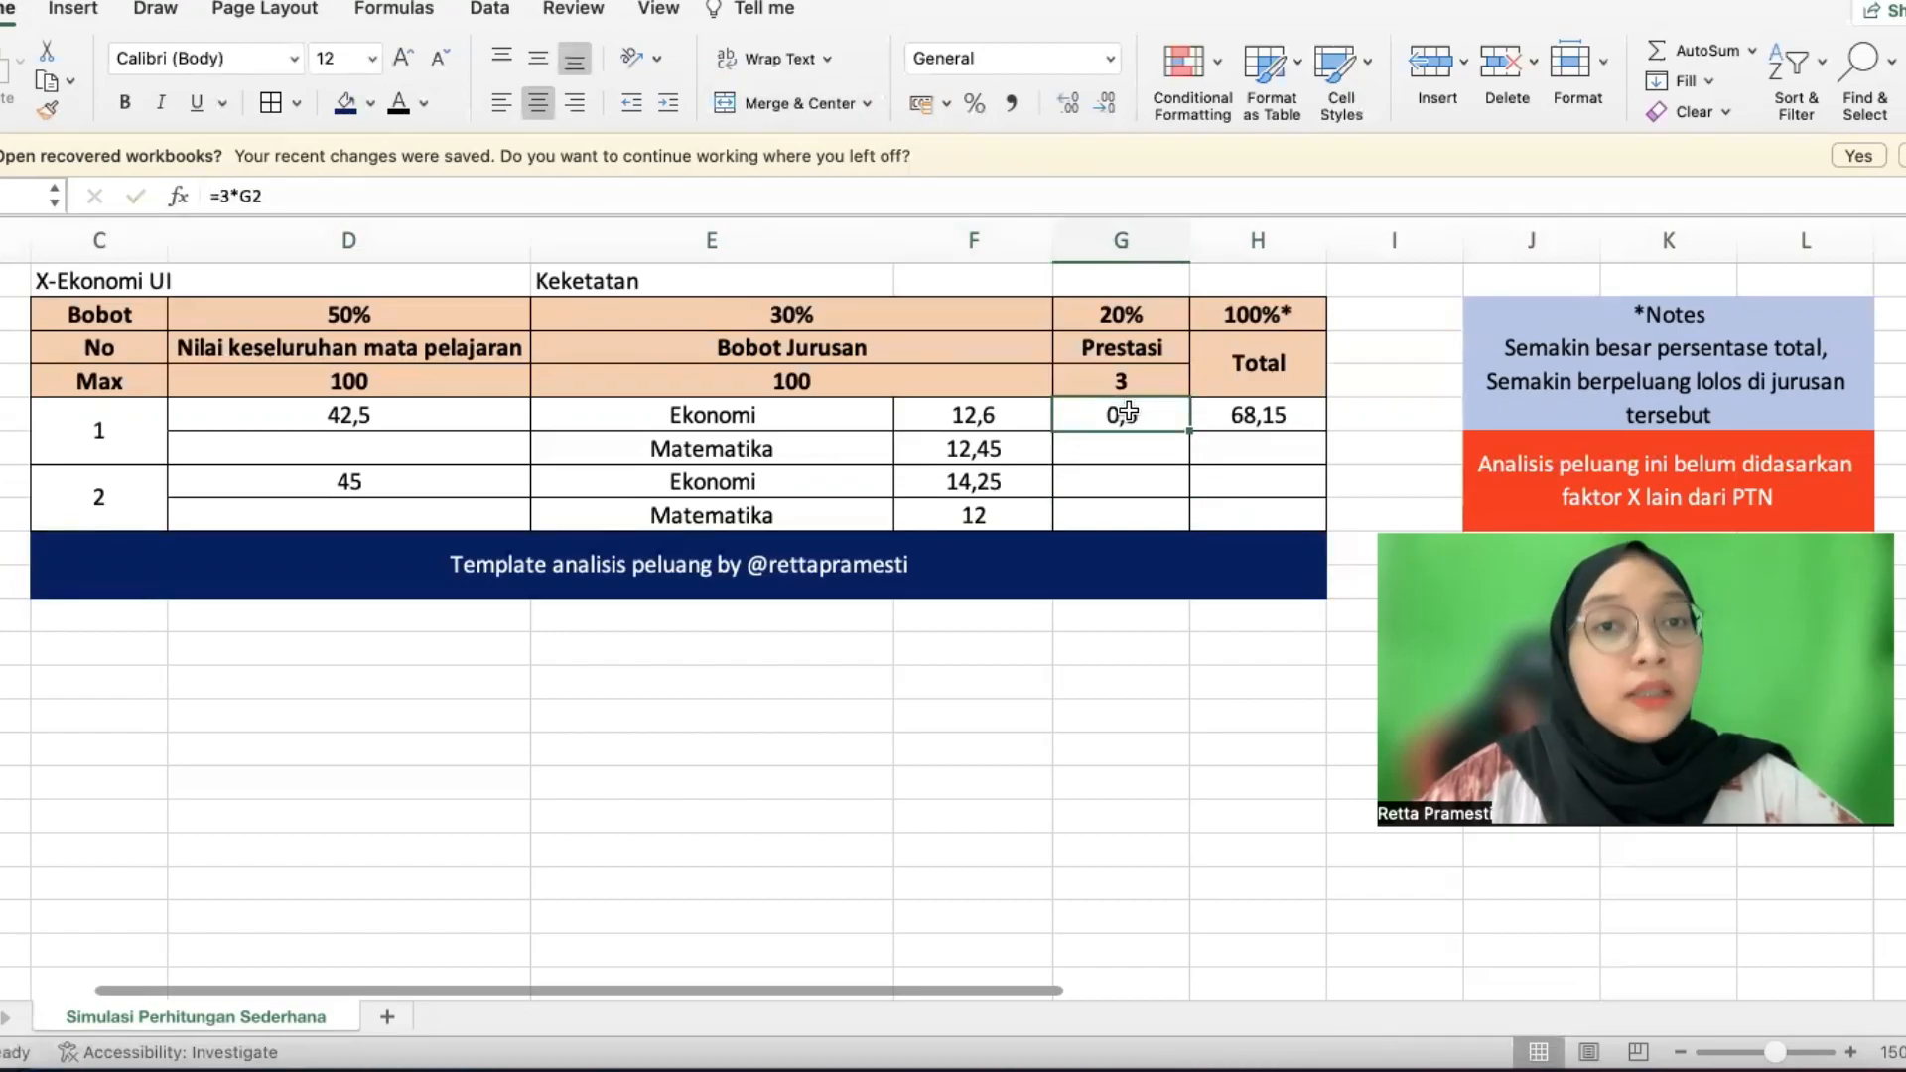
left_click(1141, 474)
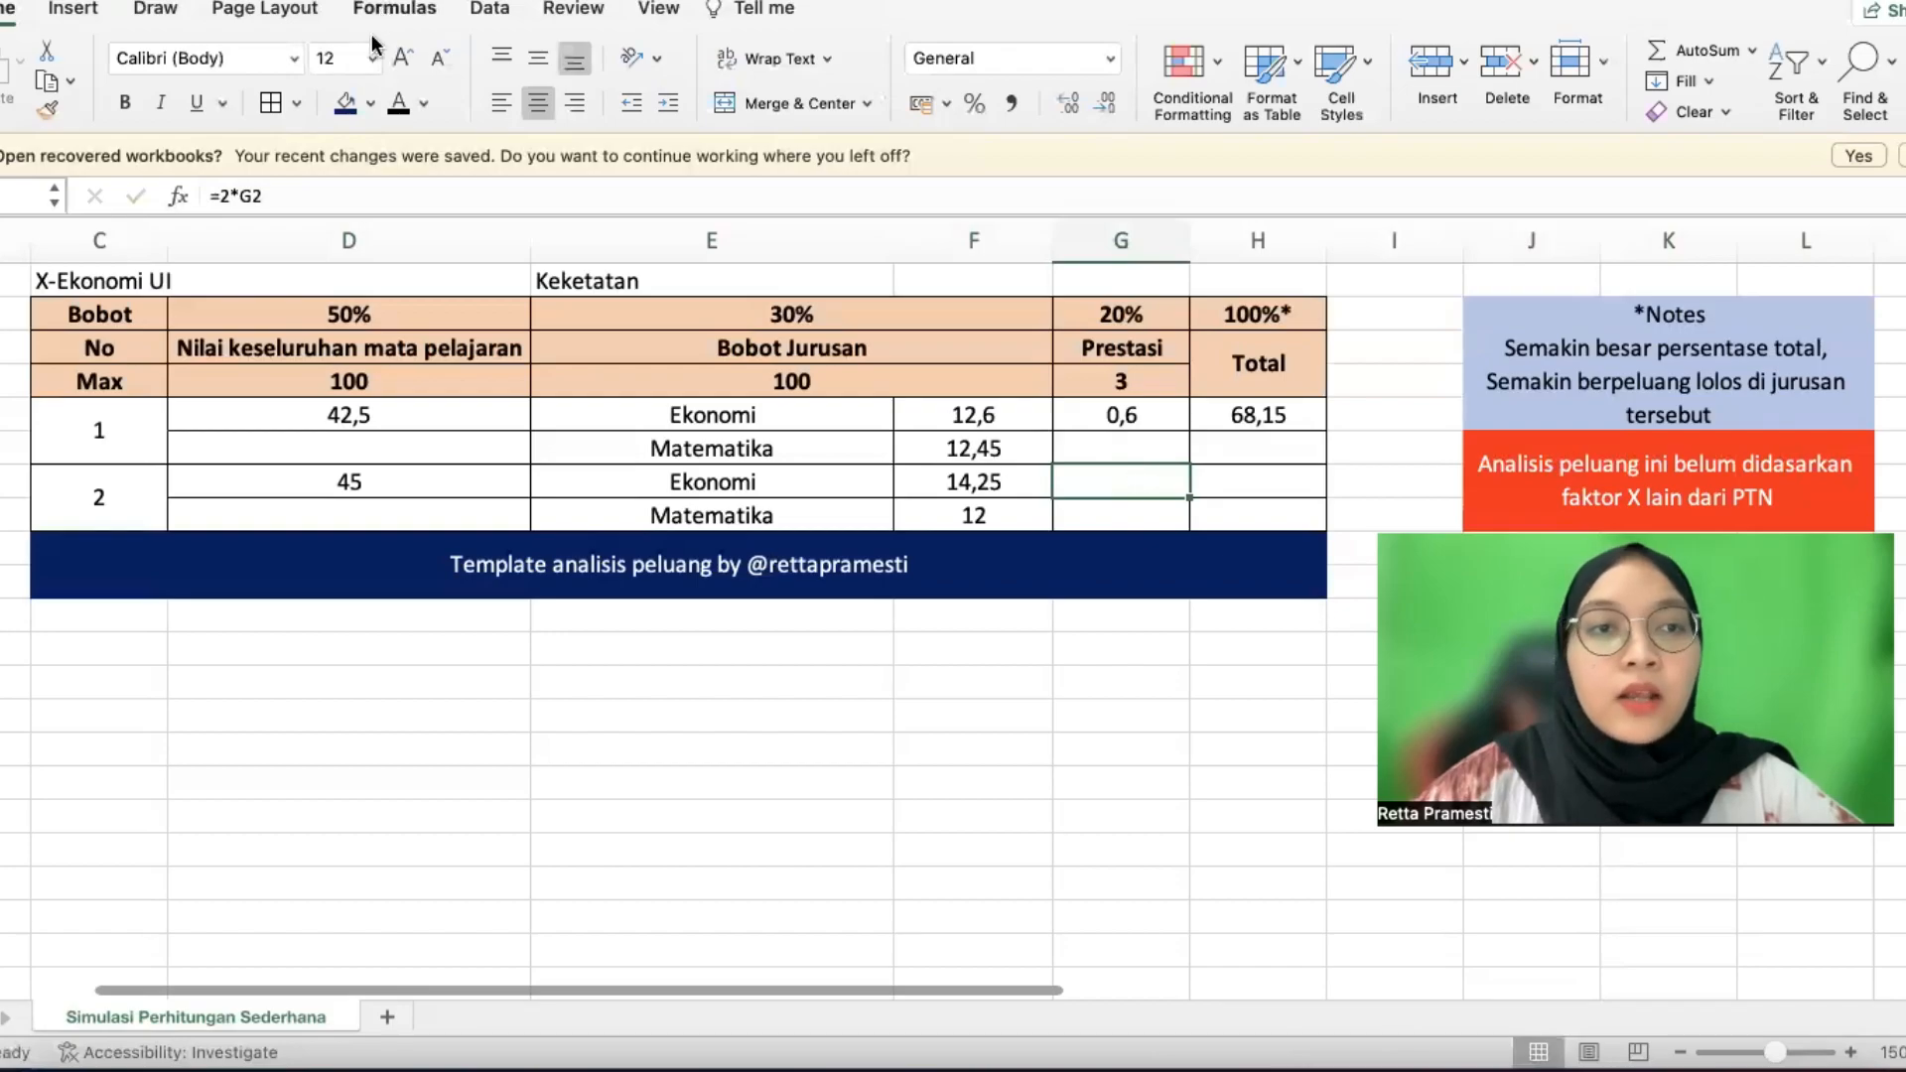
left_click(400, 106)
double_click(1132, 481)
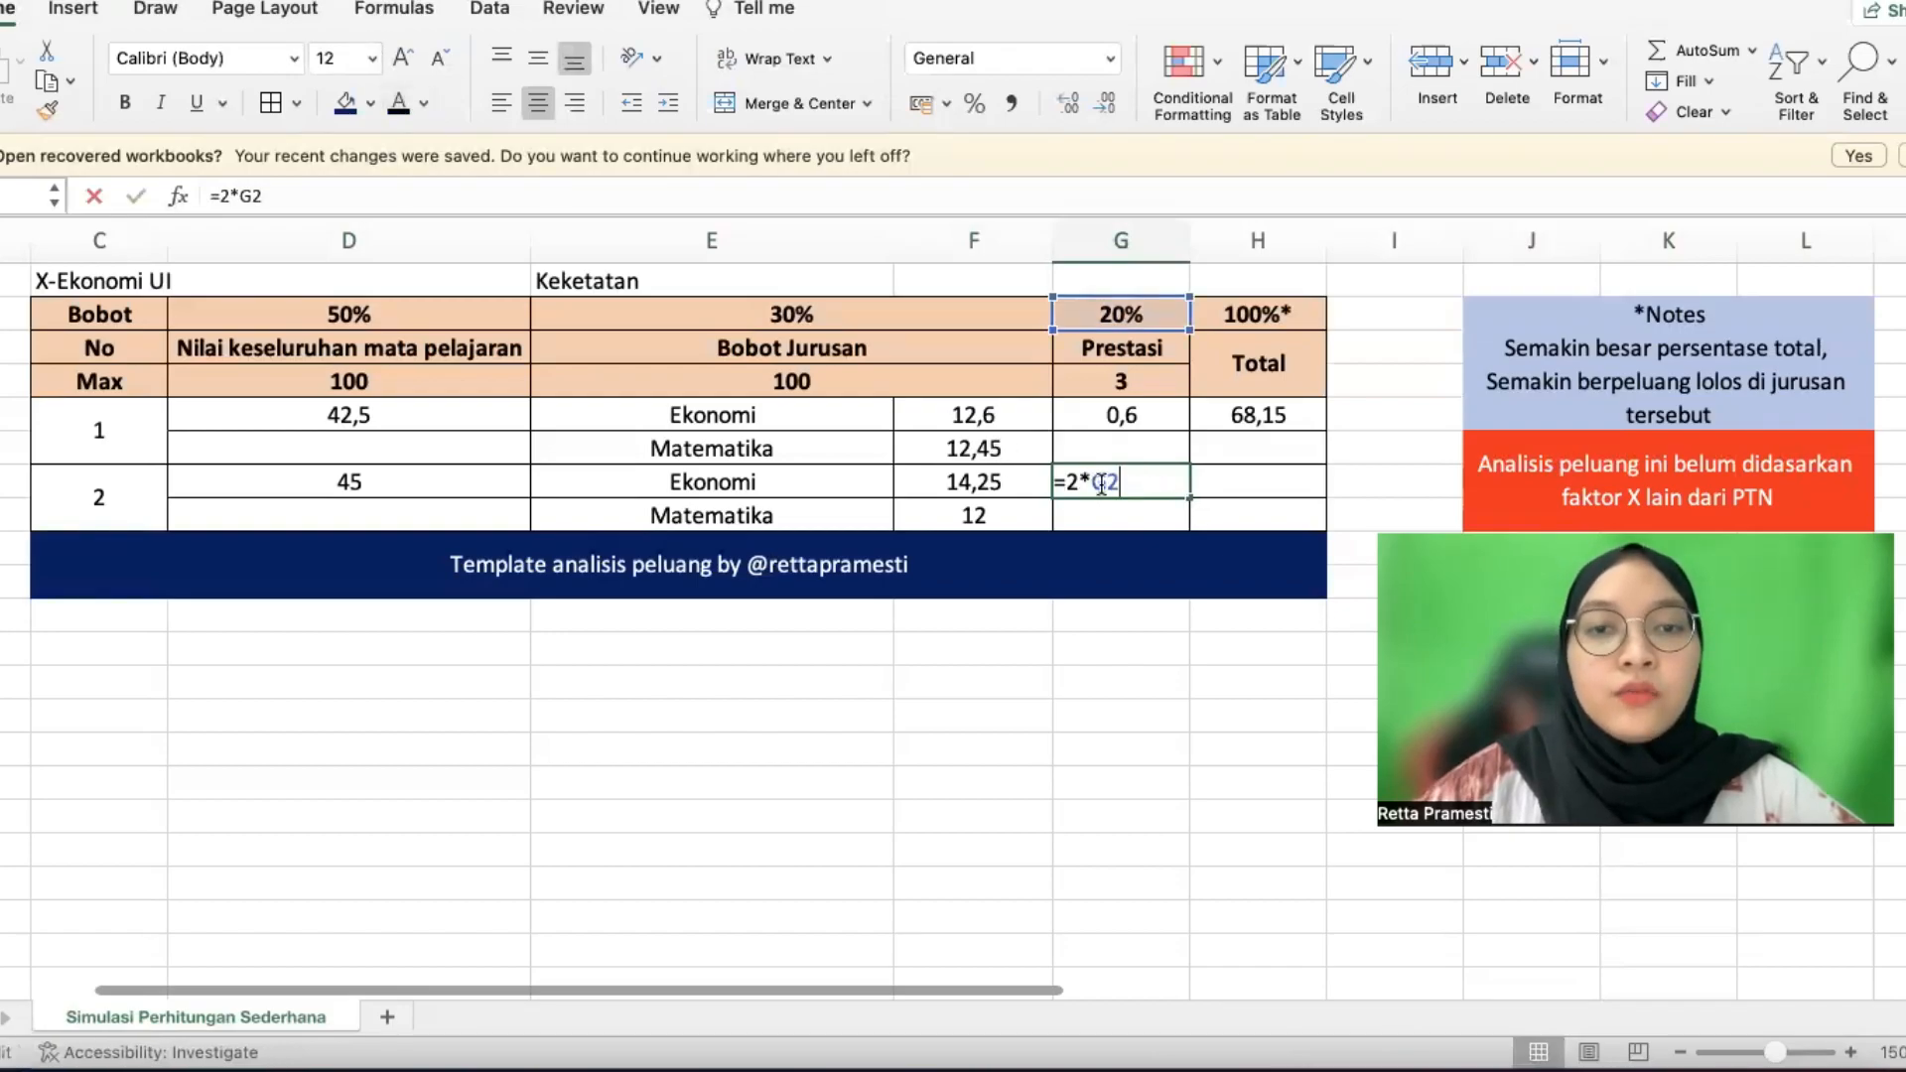
key("BackSpace")
key("BackSpace")
left_click(1095, 316)
key("Return")
Re-enter candidate 2's Total as =D7+F7+F8+G7, giving 71,65
left_click(1231, 485)
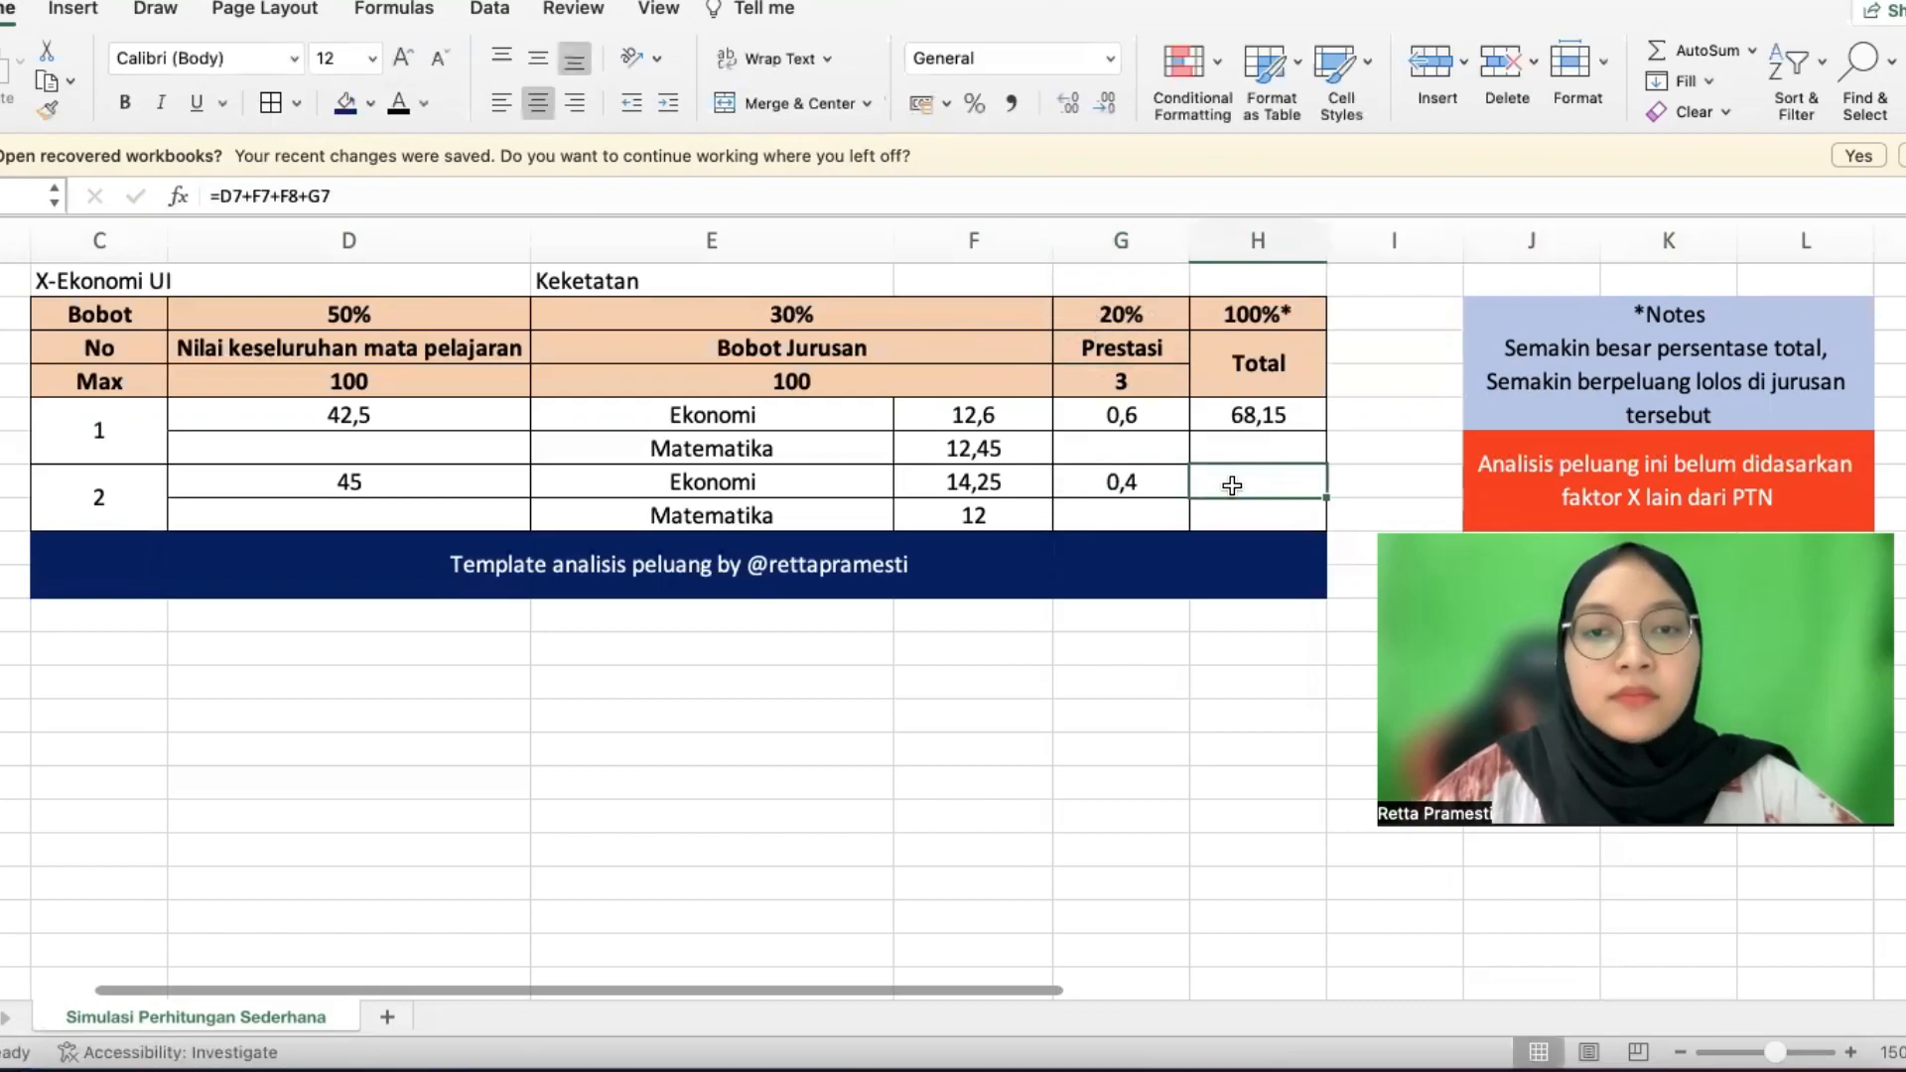
double_click(1232, 486)
key("BackSpace")
key("BackSpace")
key("BackSpace")
key("BackSpace")
key("BackSpace")
key("BackSpace")
key("BackSpace")
key("BackSpace")
key("BackSpace")
key("BackSpace")
key("BackSpace")
key("BackSpace")
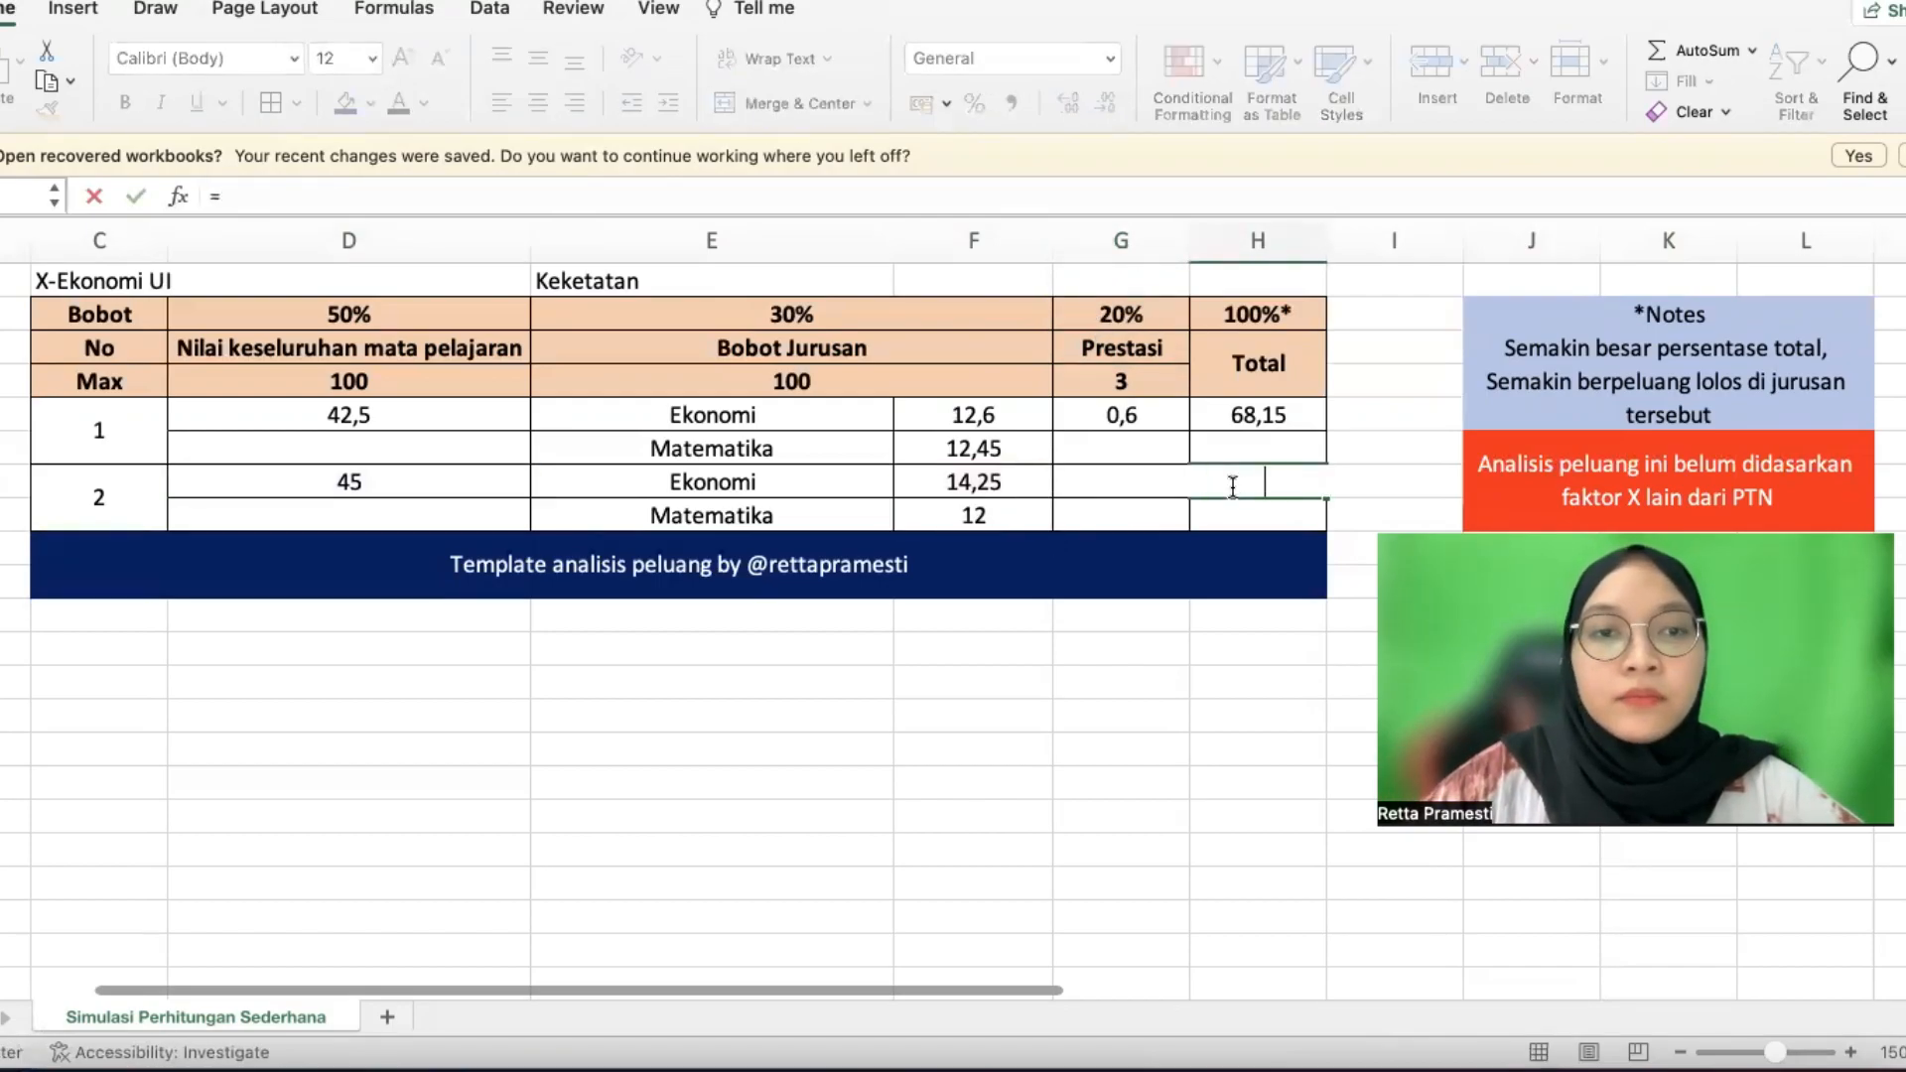
key("Return")
left_click(1233, 480)
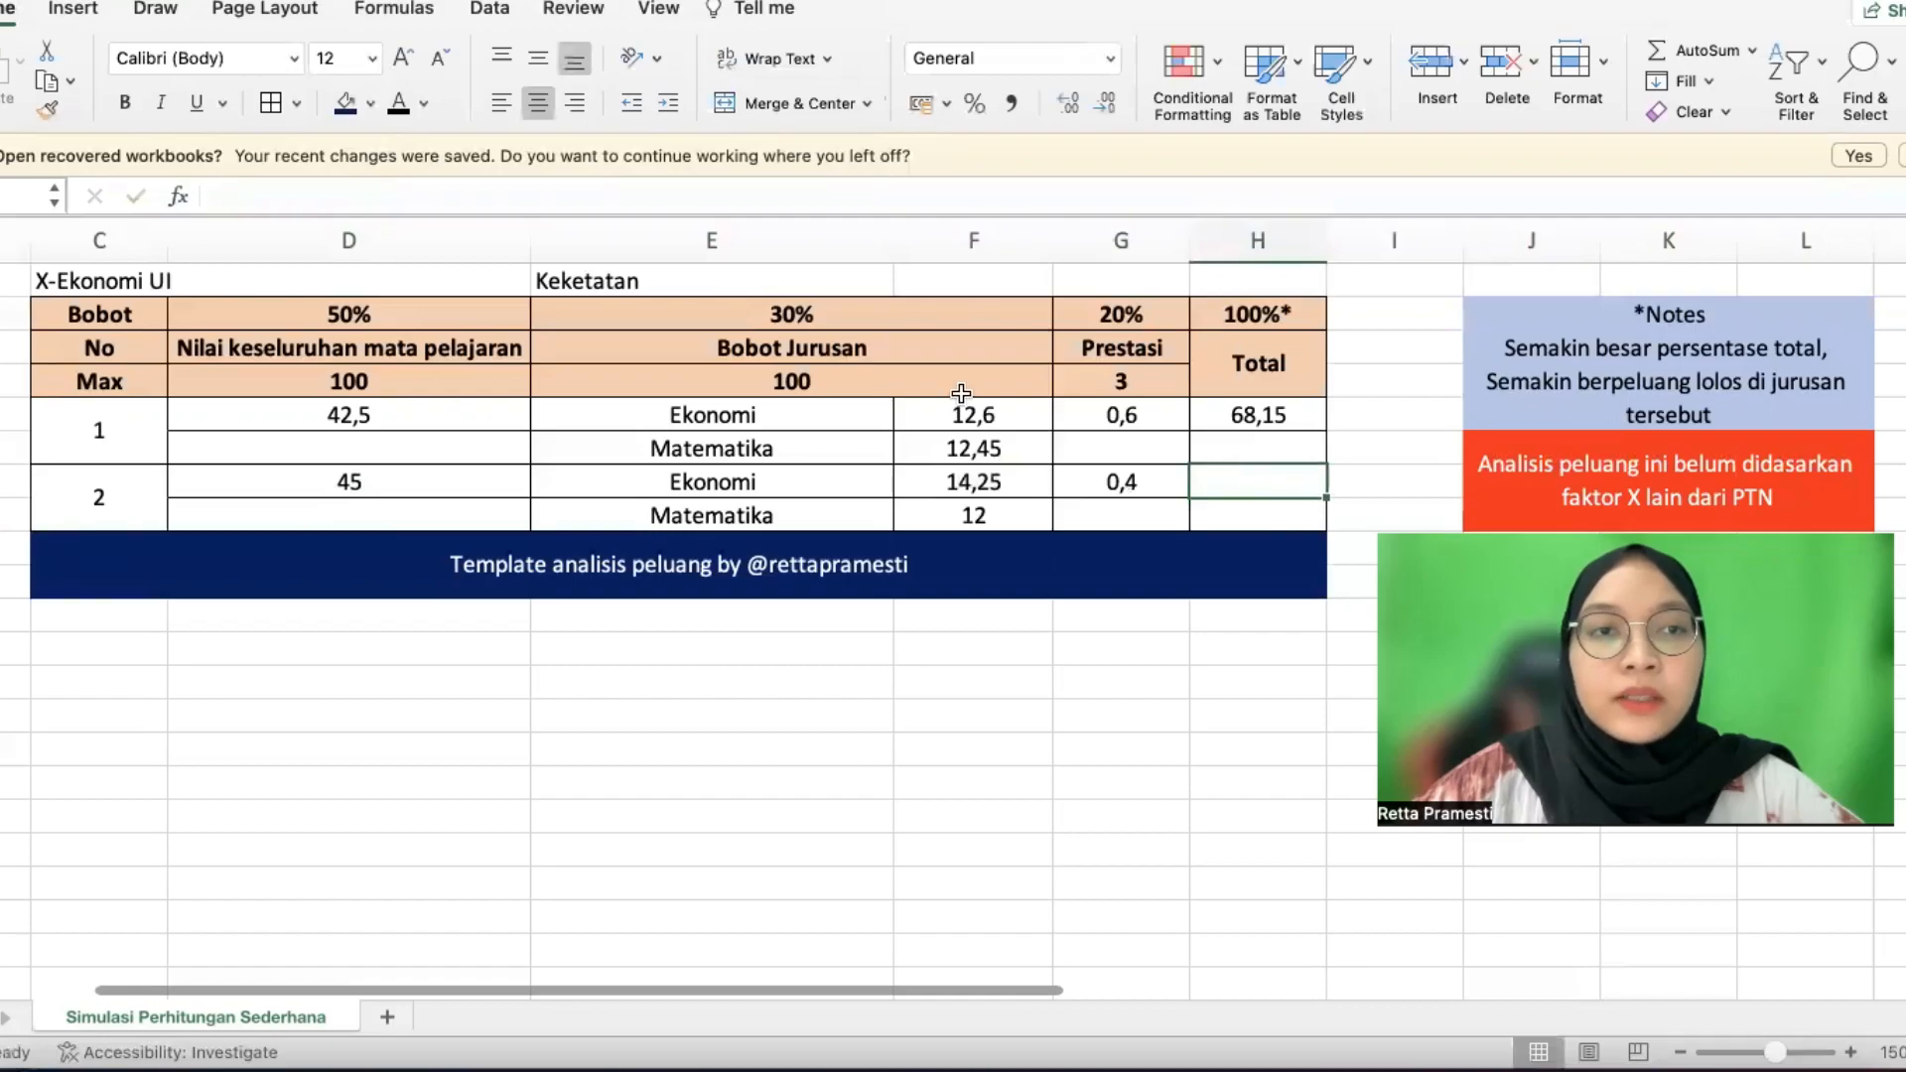
type("=")
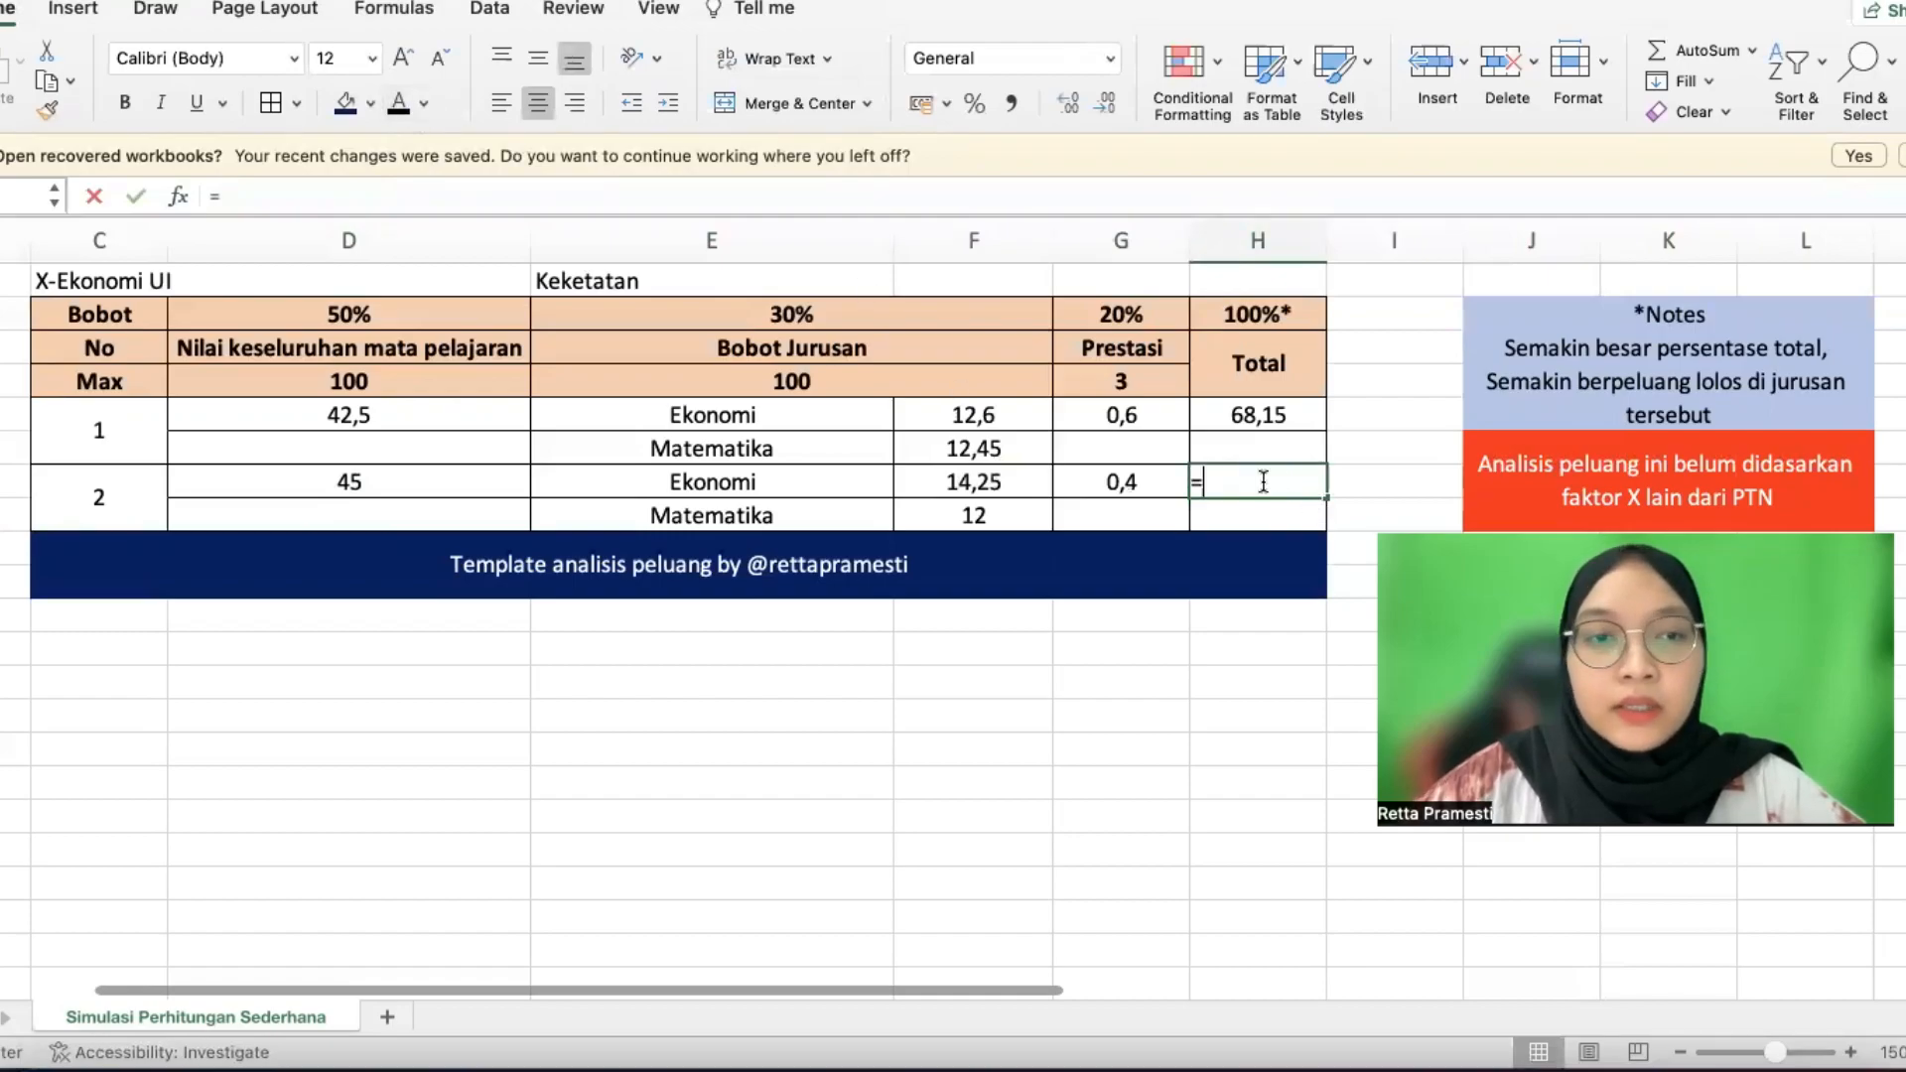
left_click(296, 478)
type("+")
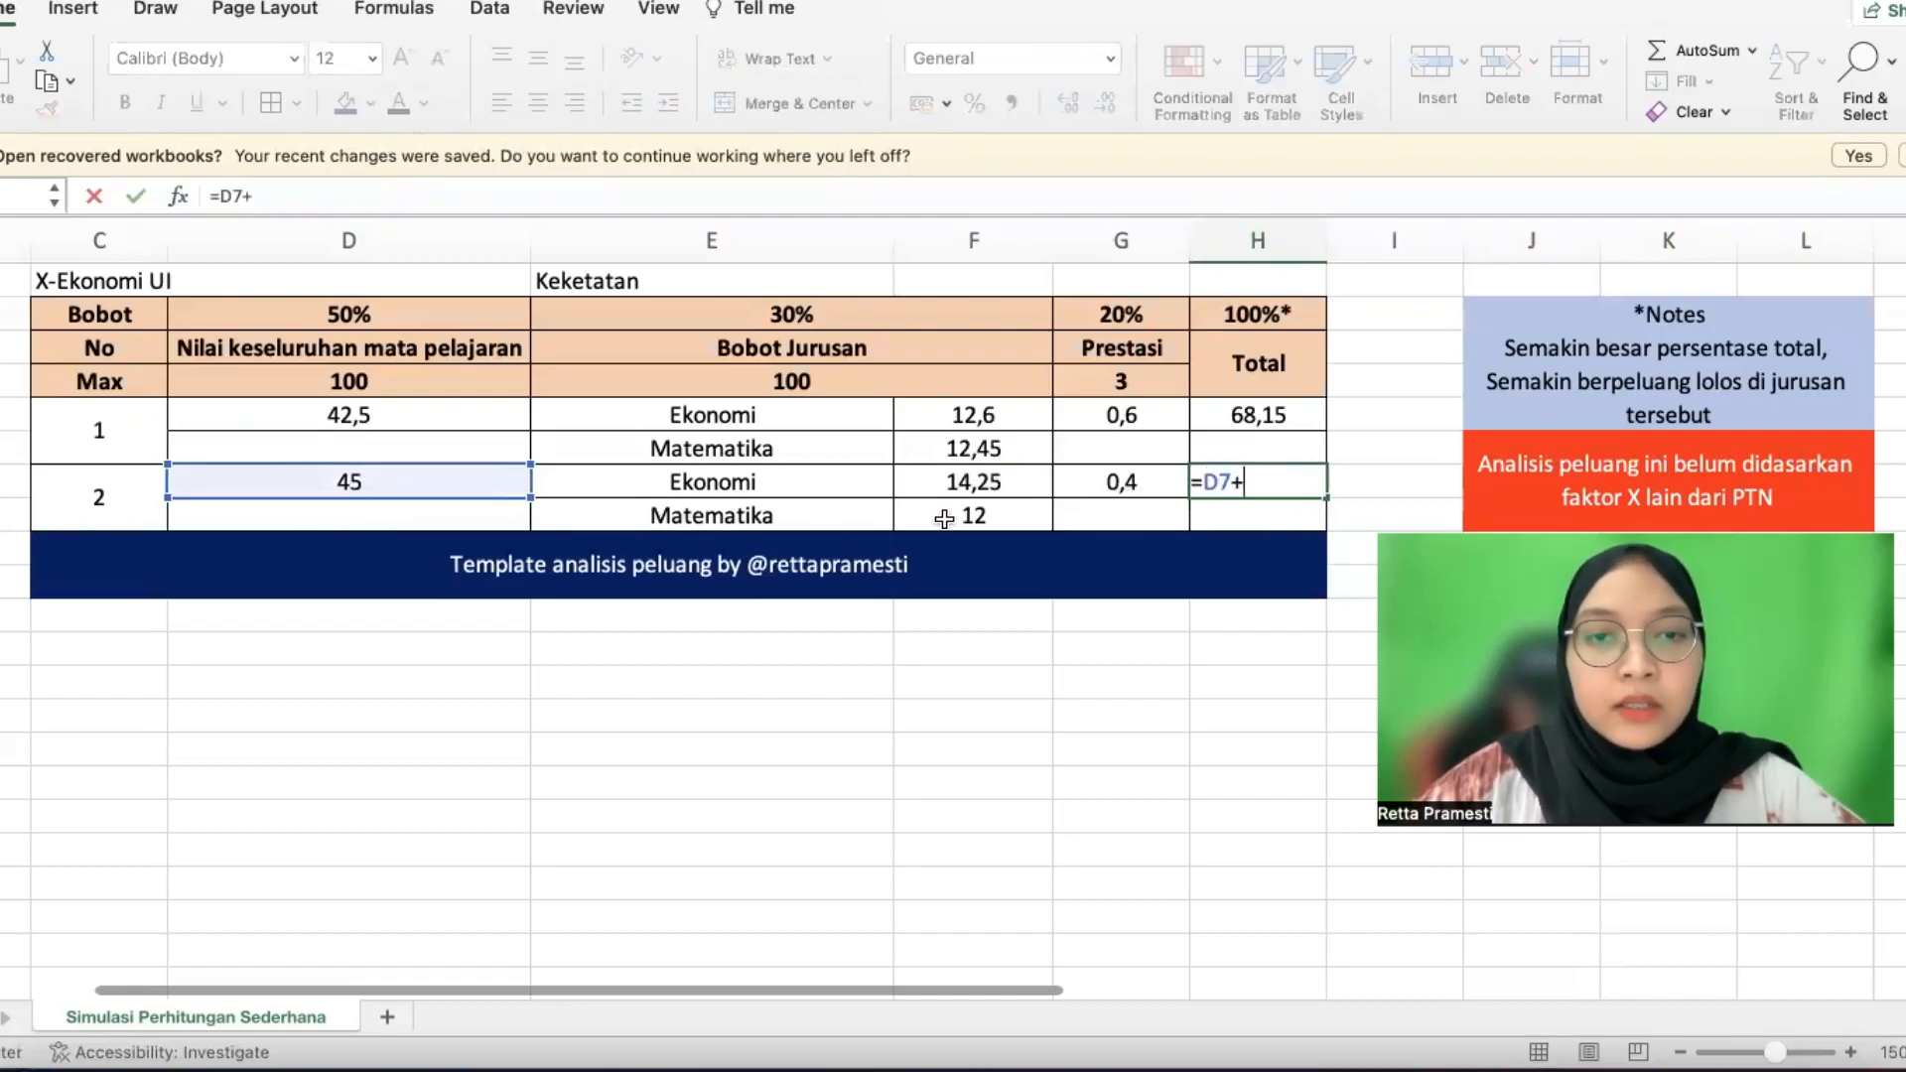
left_click(978, 482)
type("+")
left_click(979, 516)
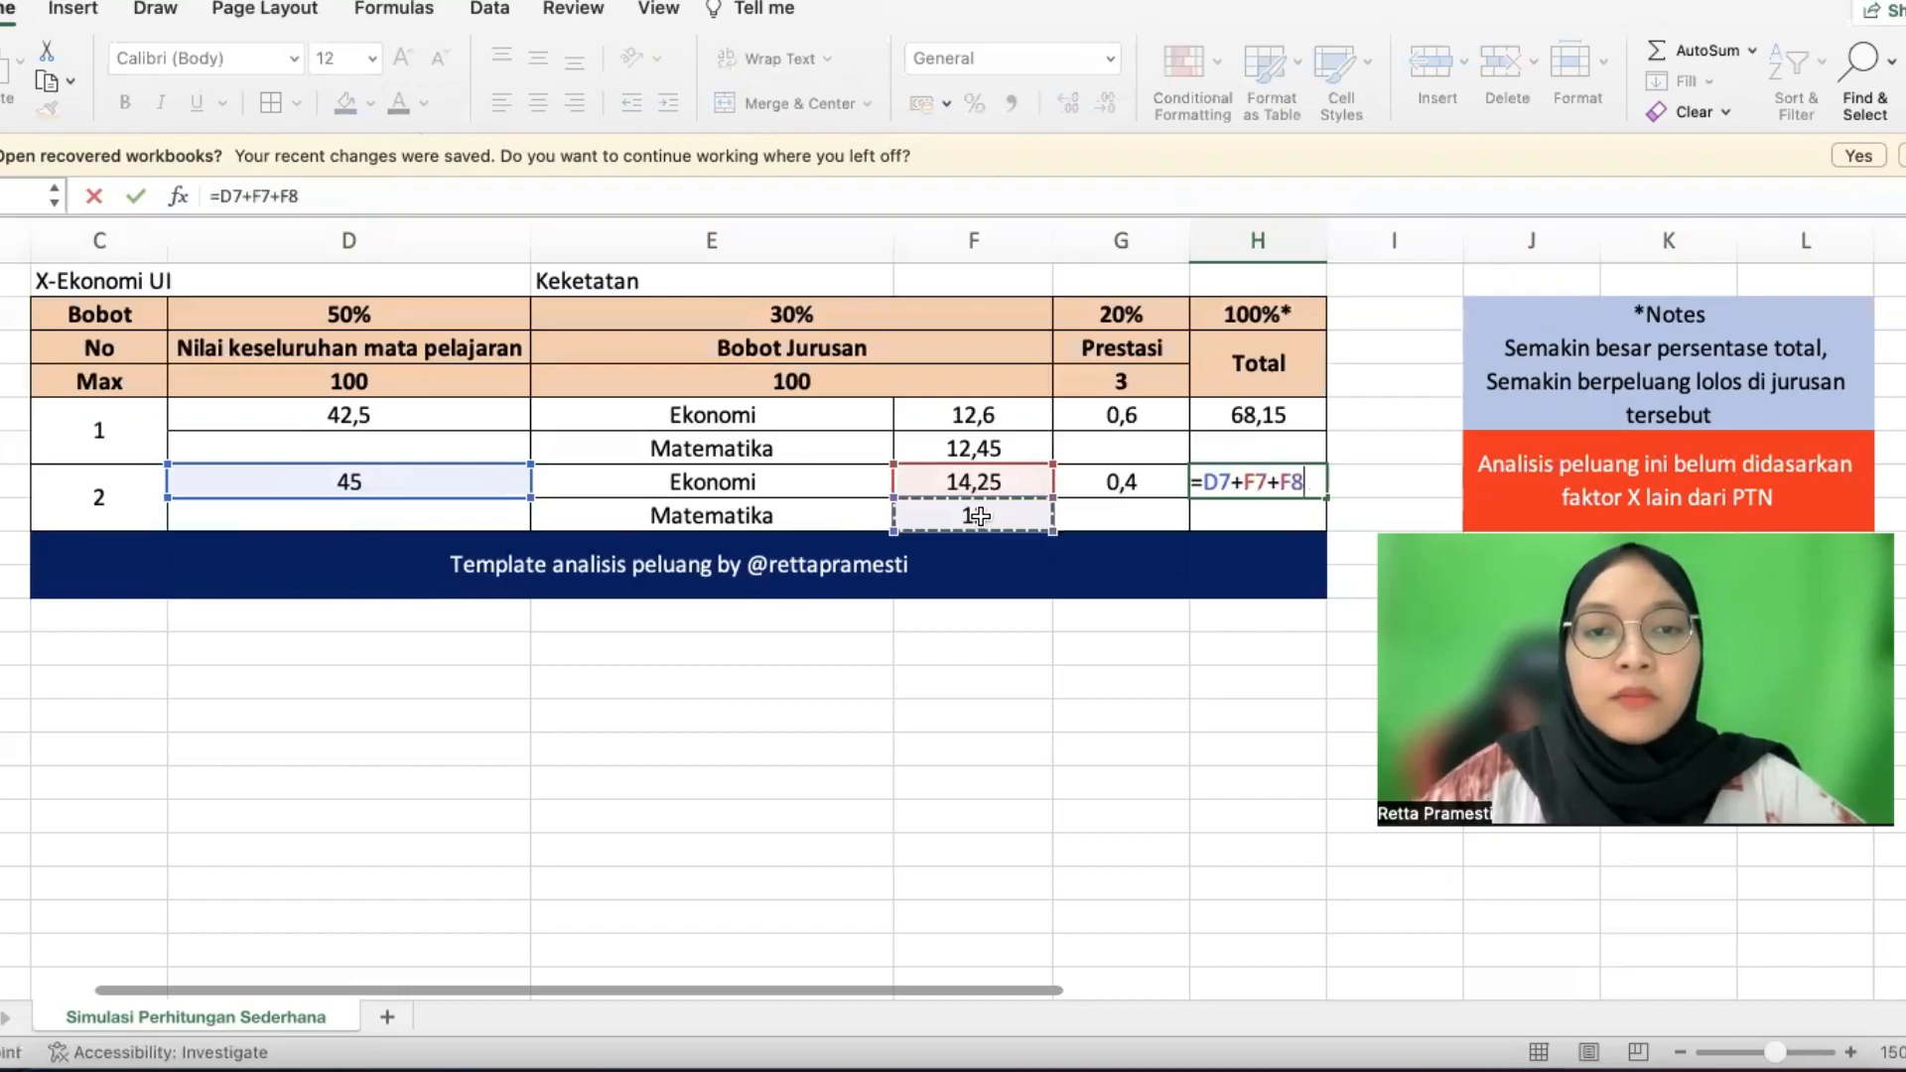
type("+")
left_click(1104, 486)
key("Return")
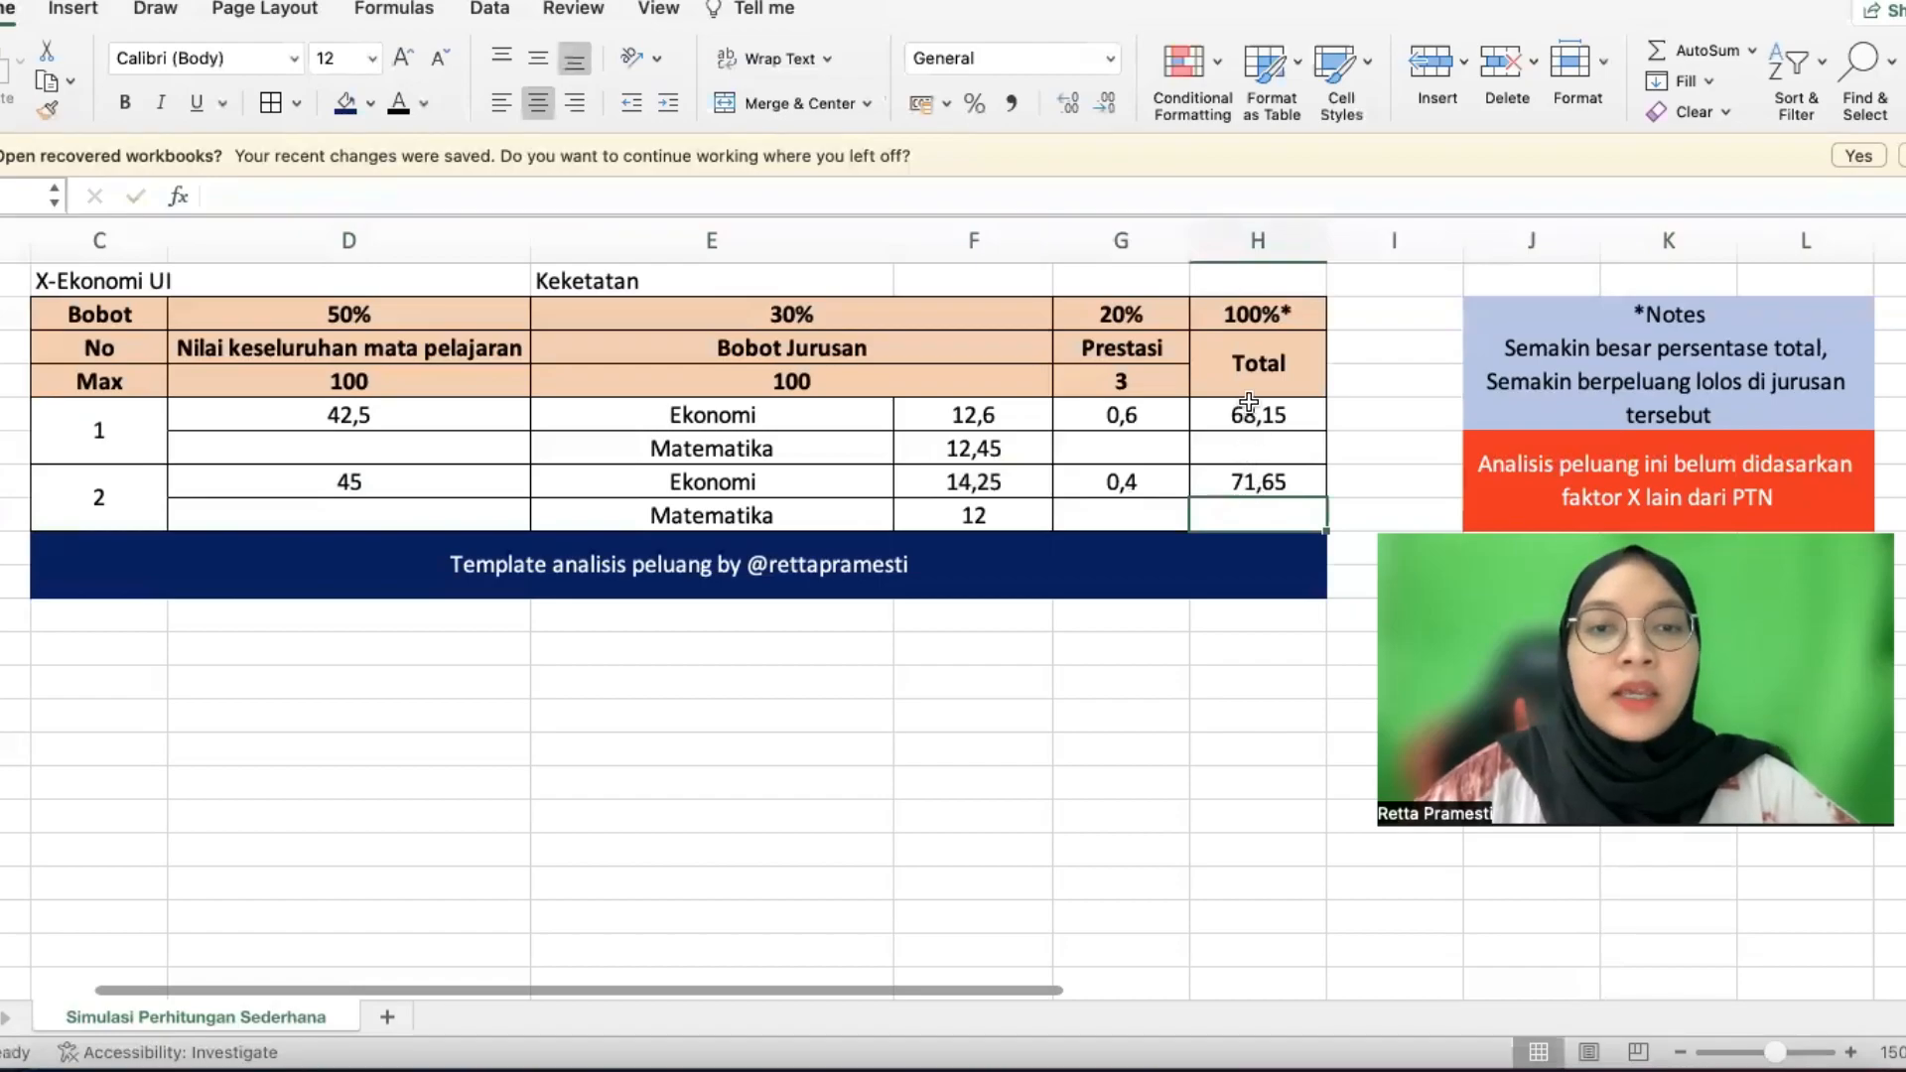
left_click(1252, 474)
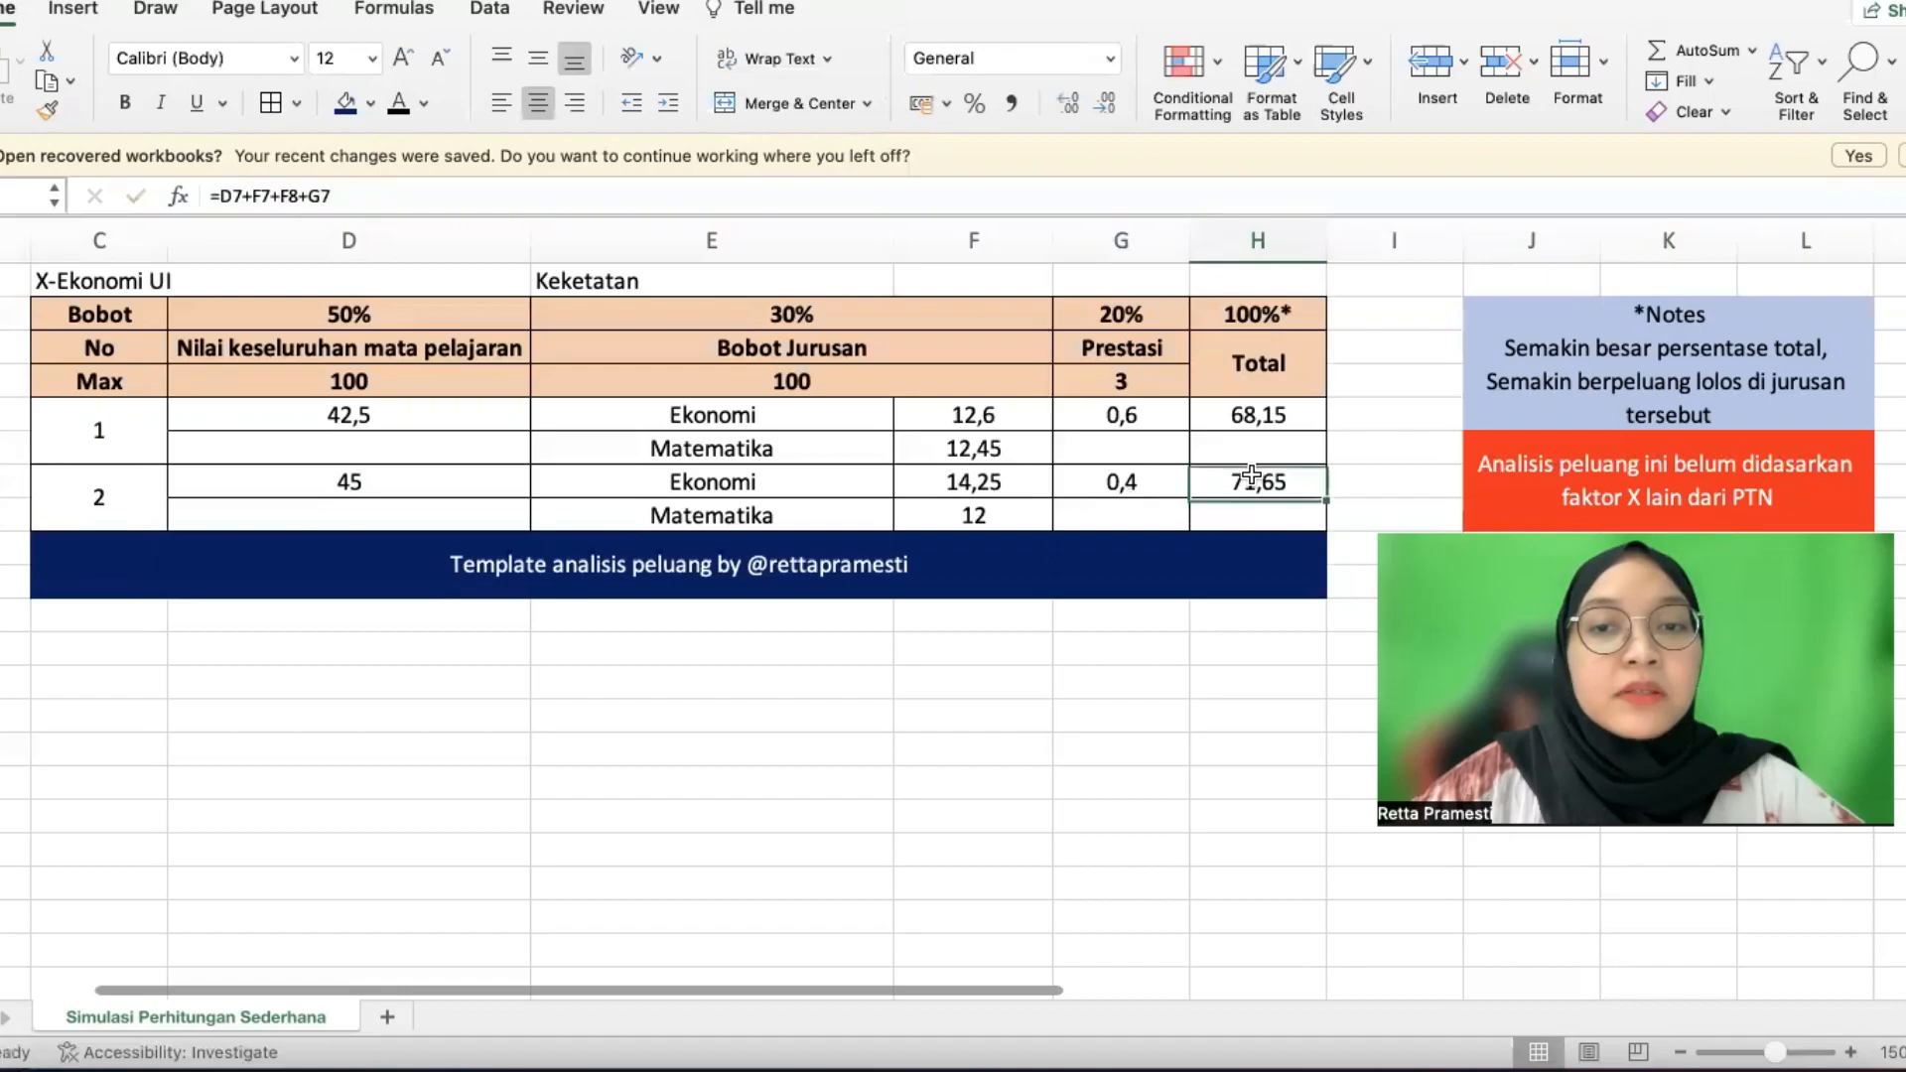
Fill the 71,65 total light green, then review each score formula in the table
left_click(370, 102)
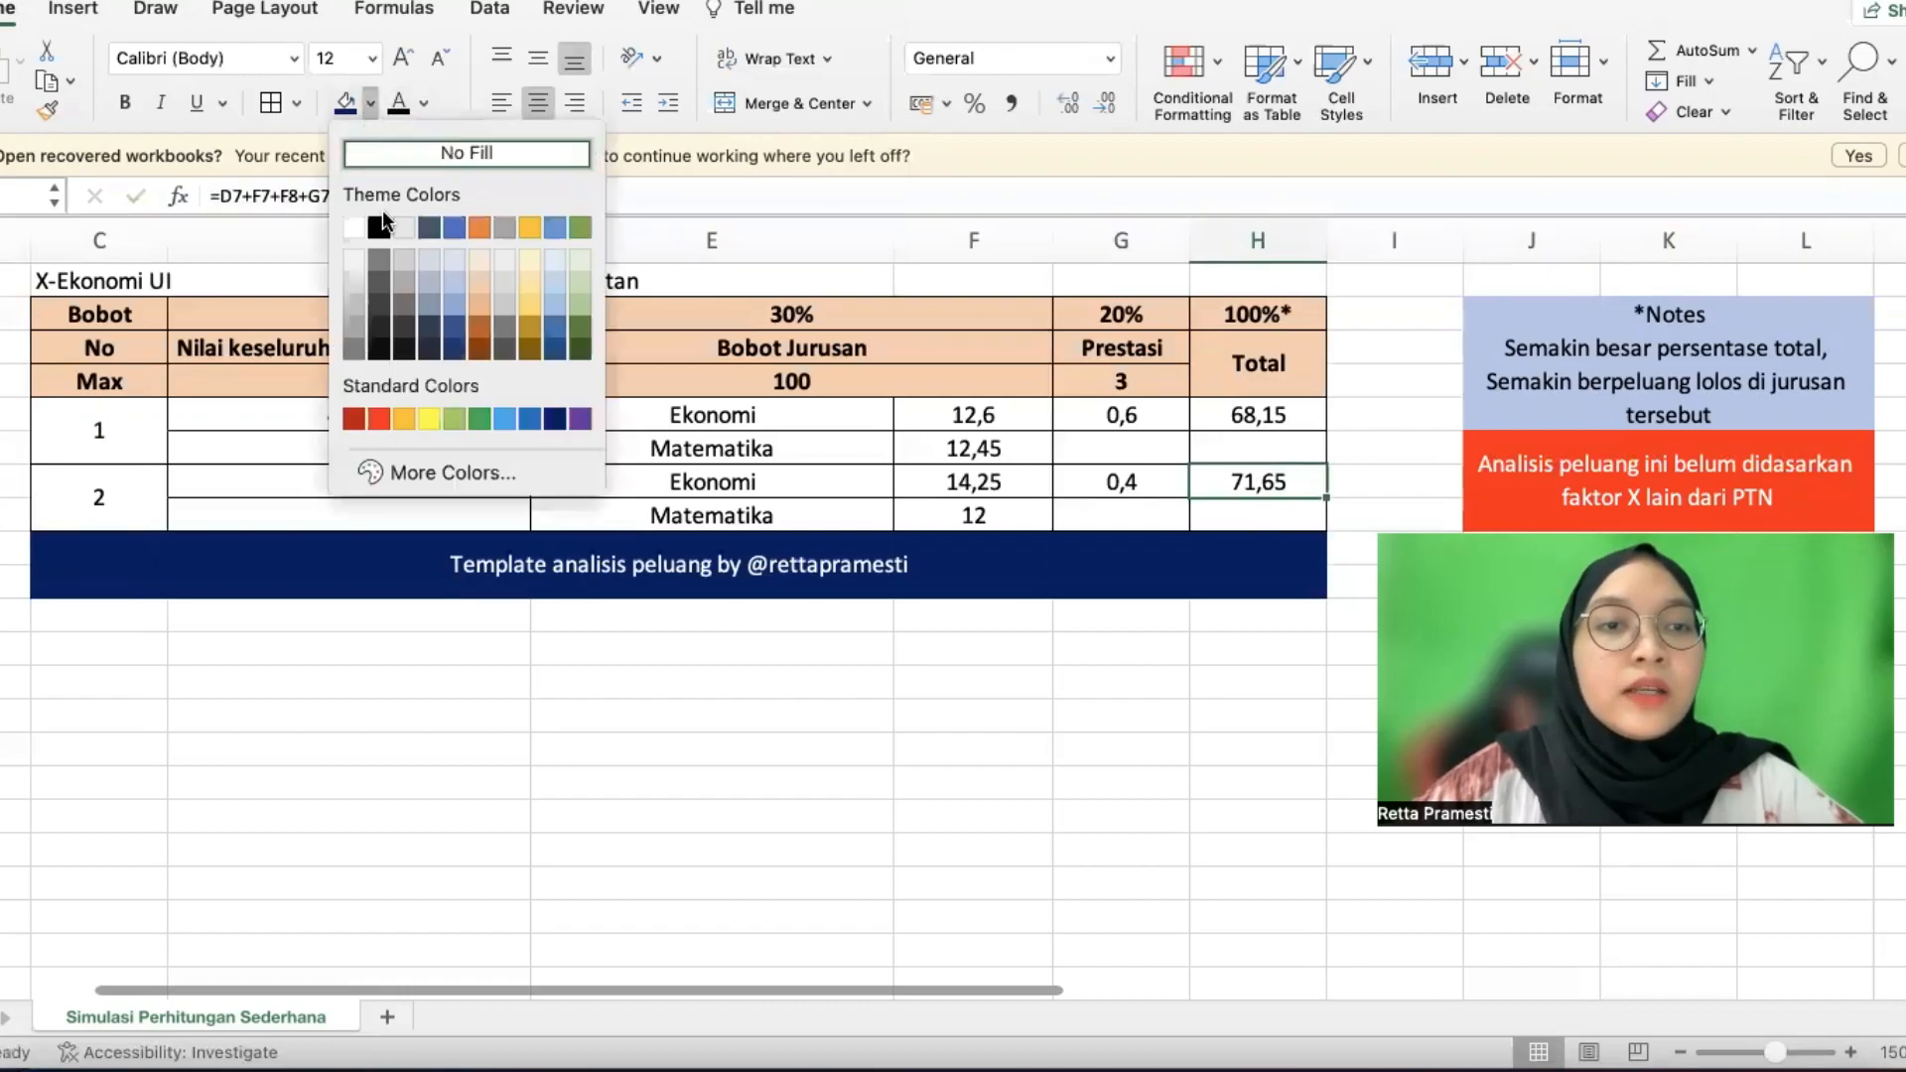
left_click(444, 411)
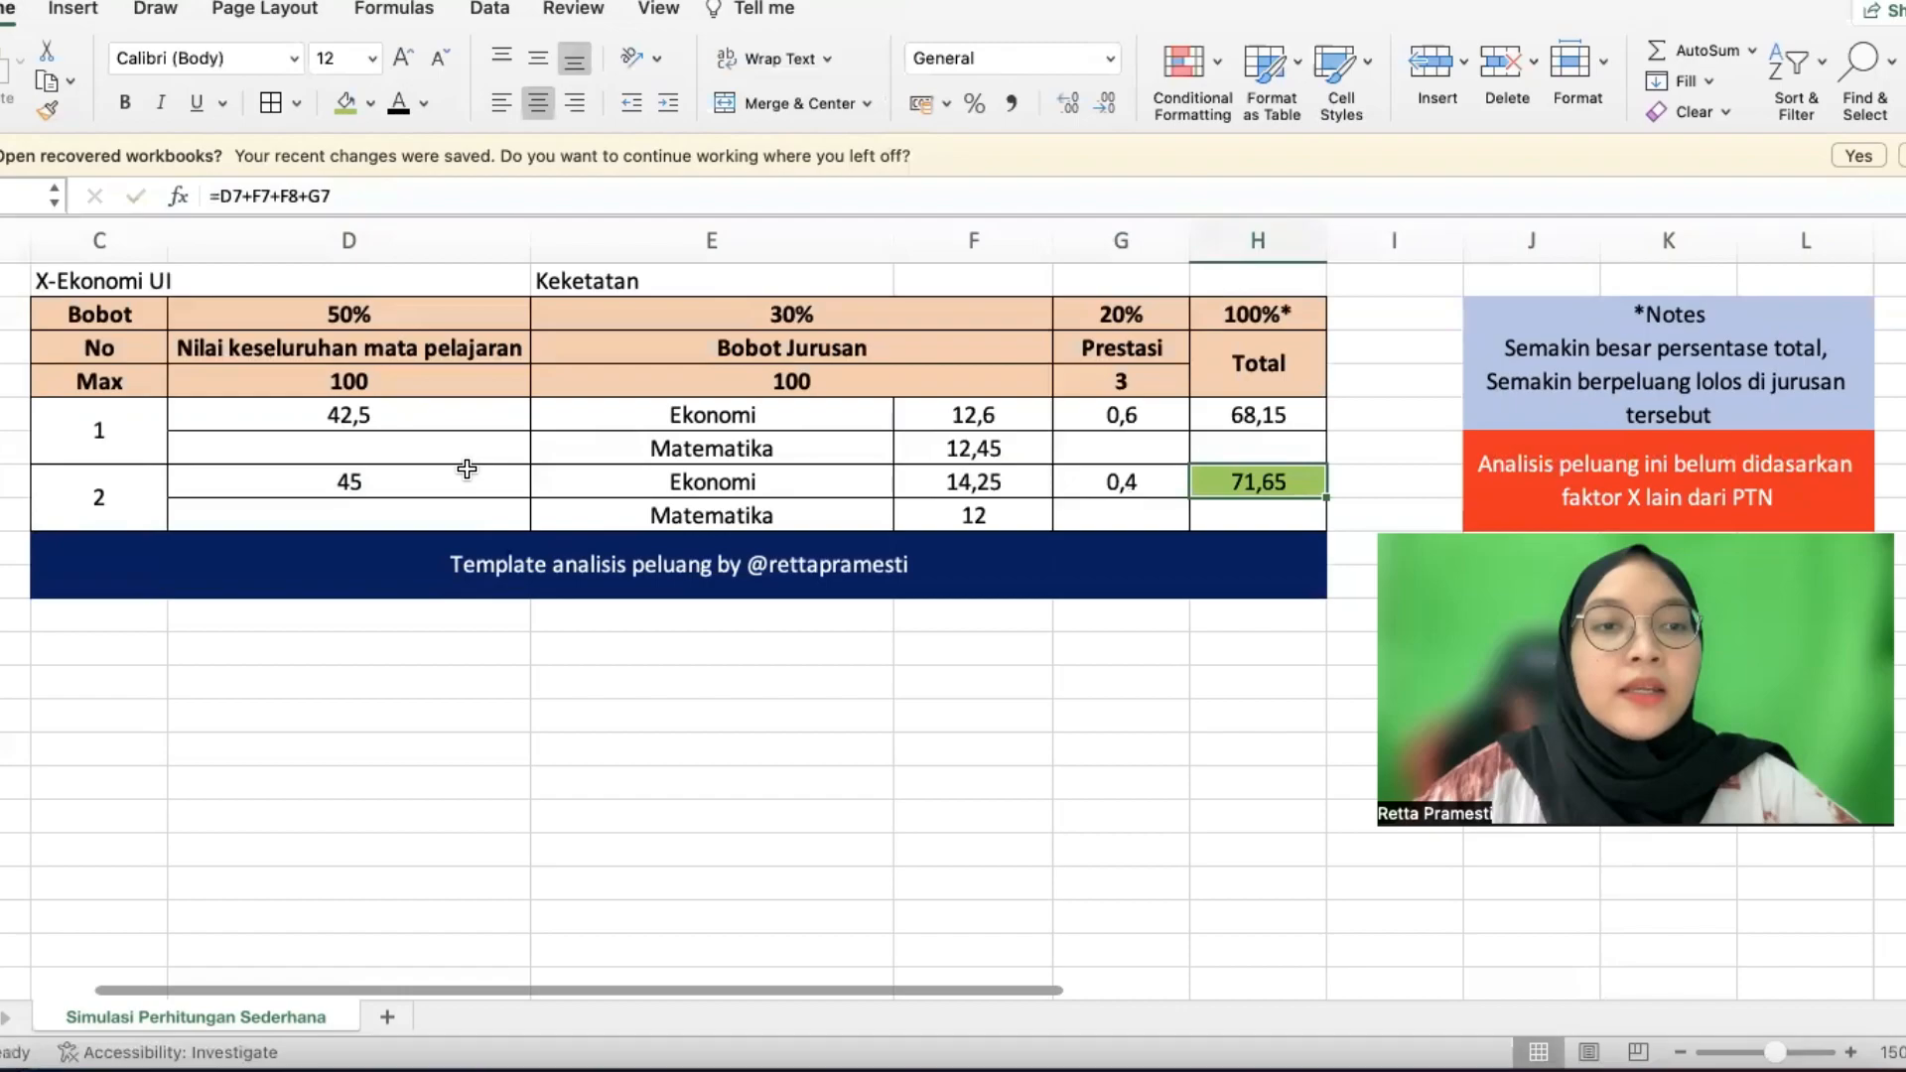
left_click(398, 488)
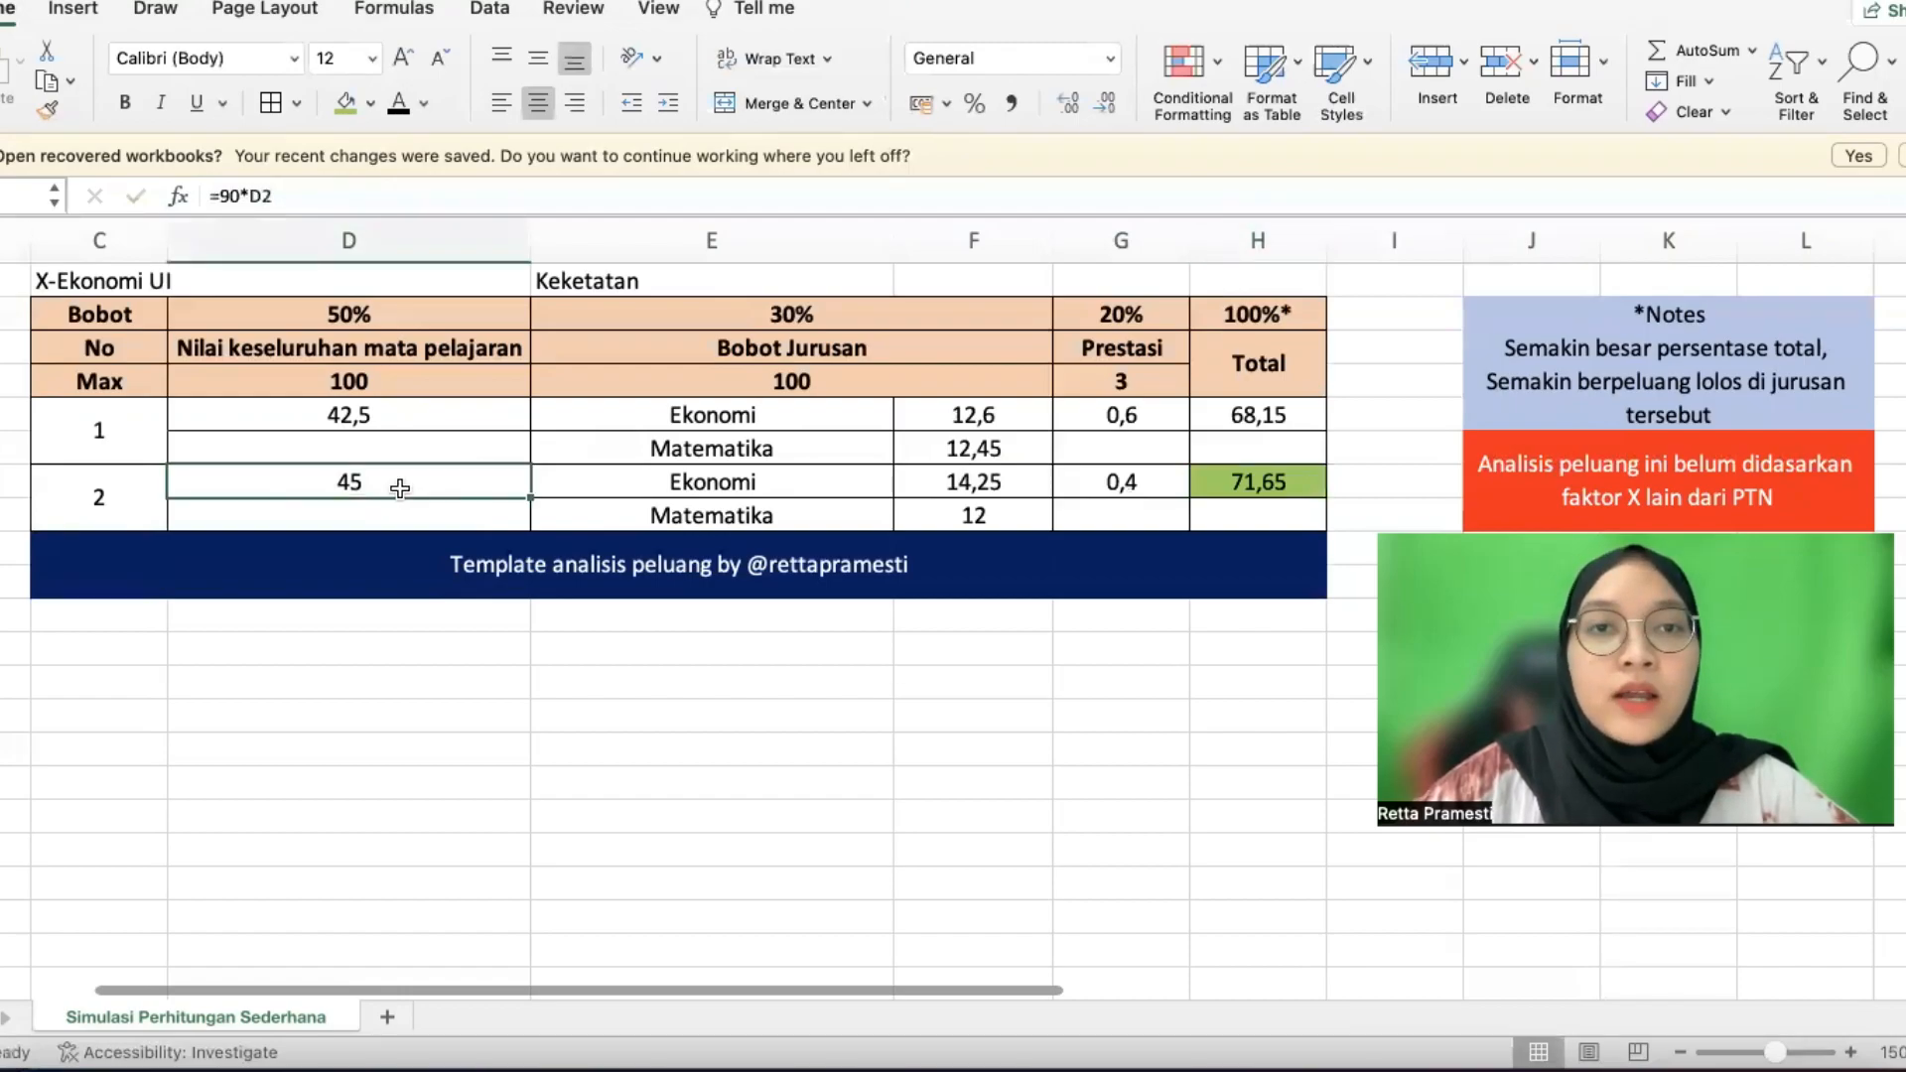
left_click(400, 409)
left_click(956, 483)
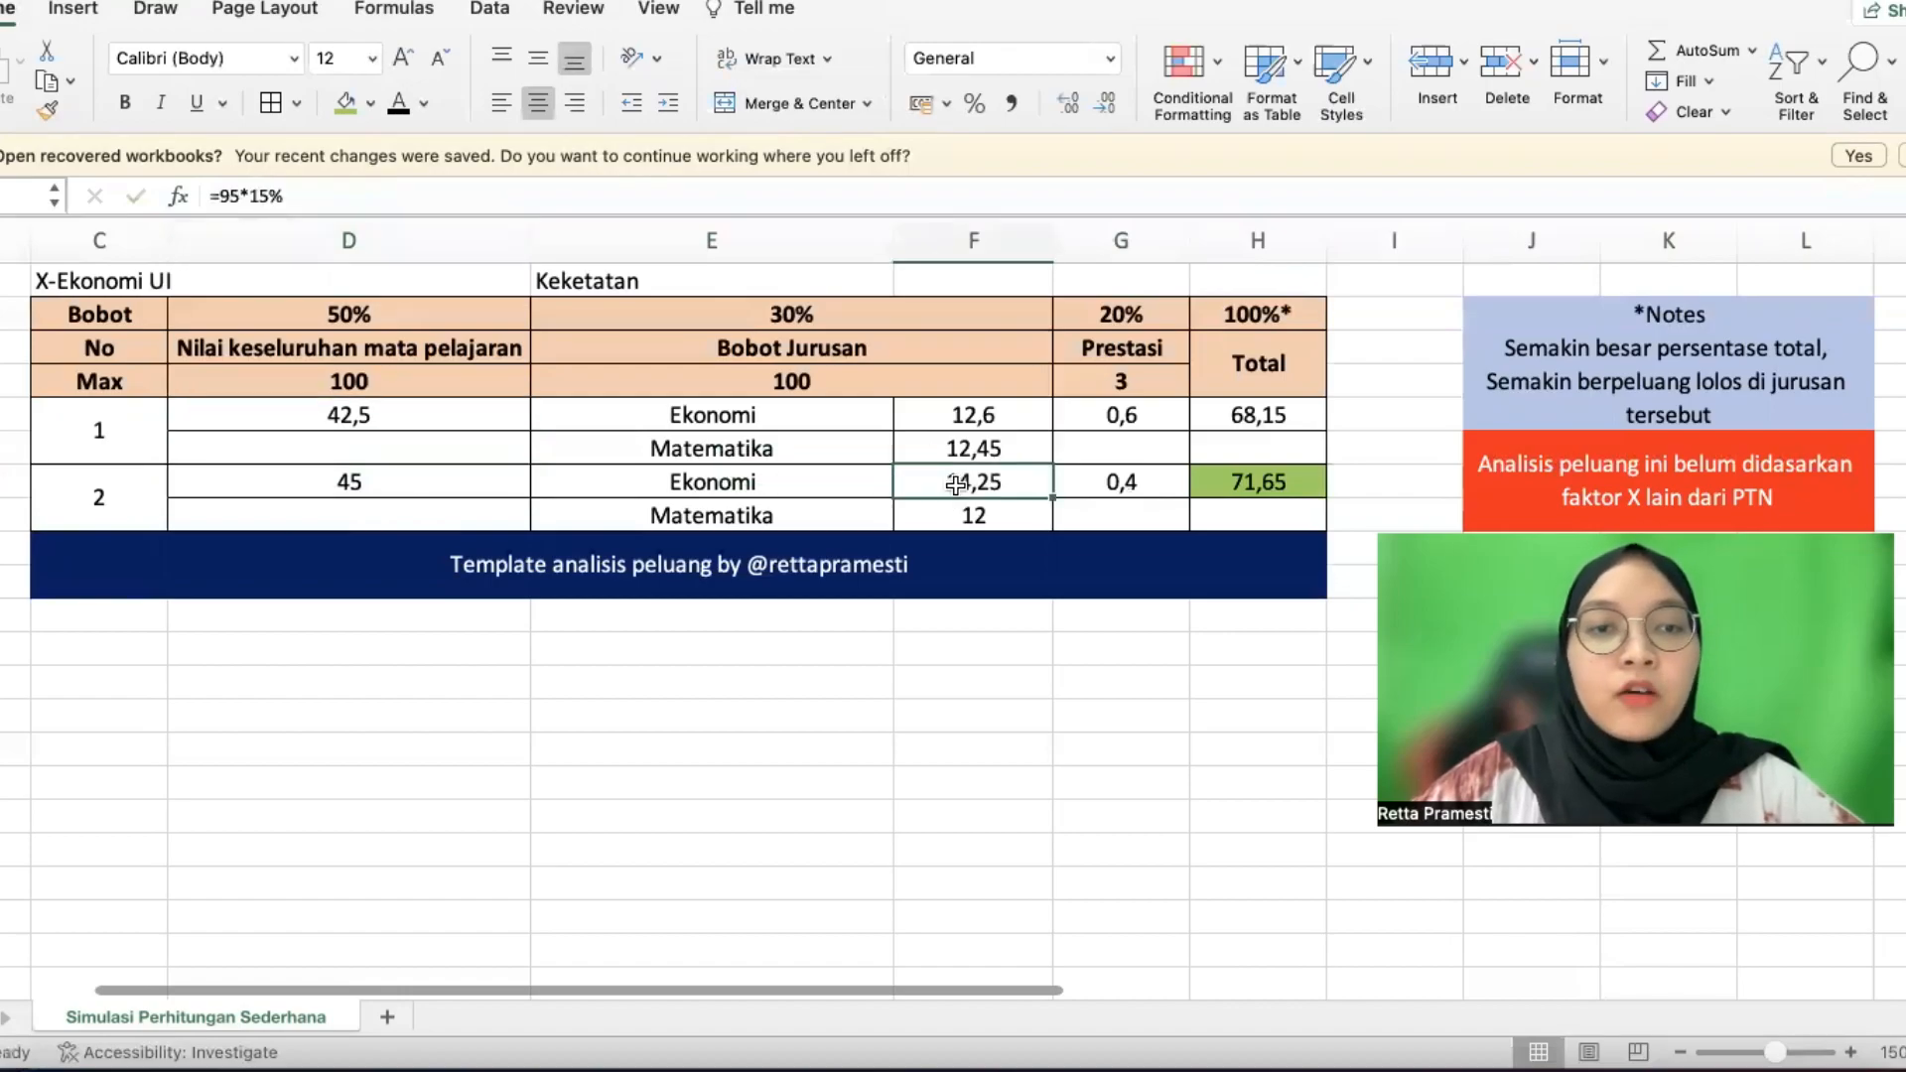
left_click(956, 515)
left_click(970, 448)
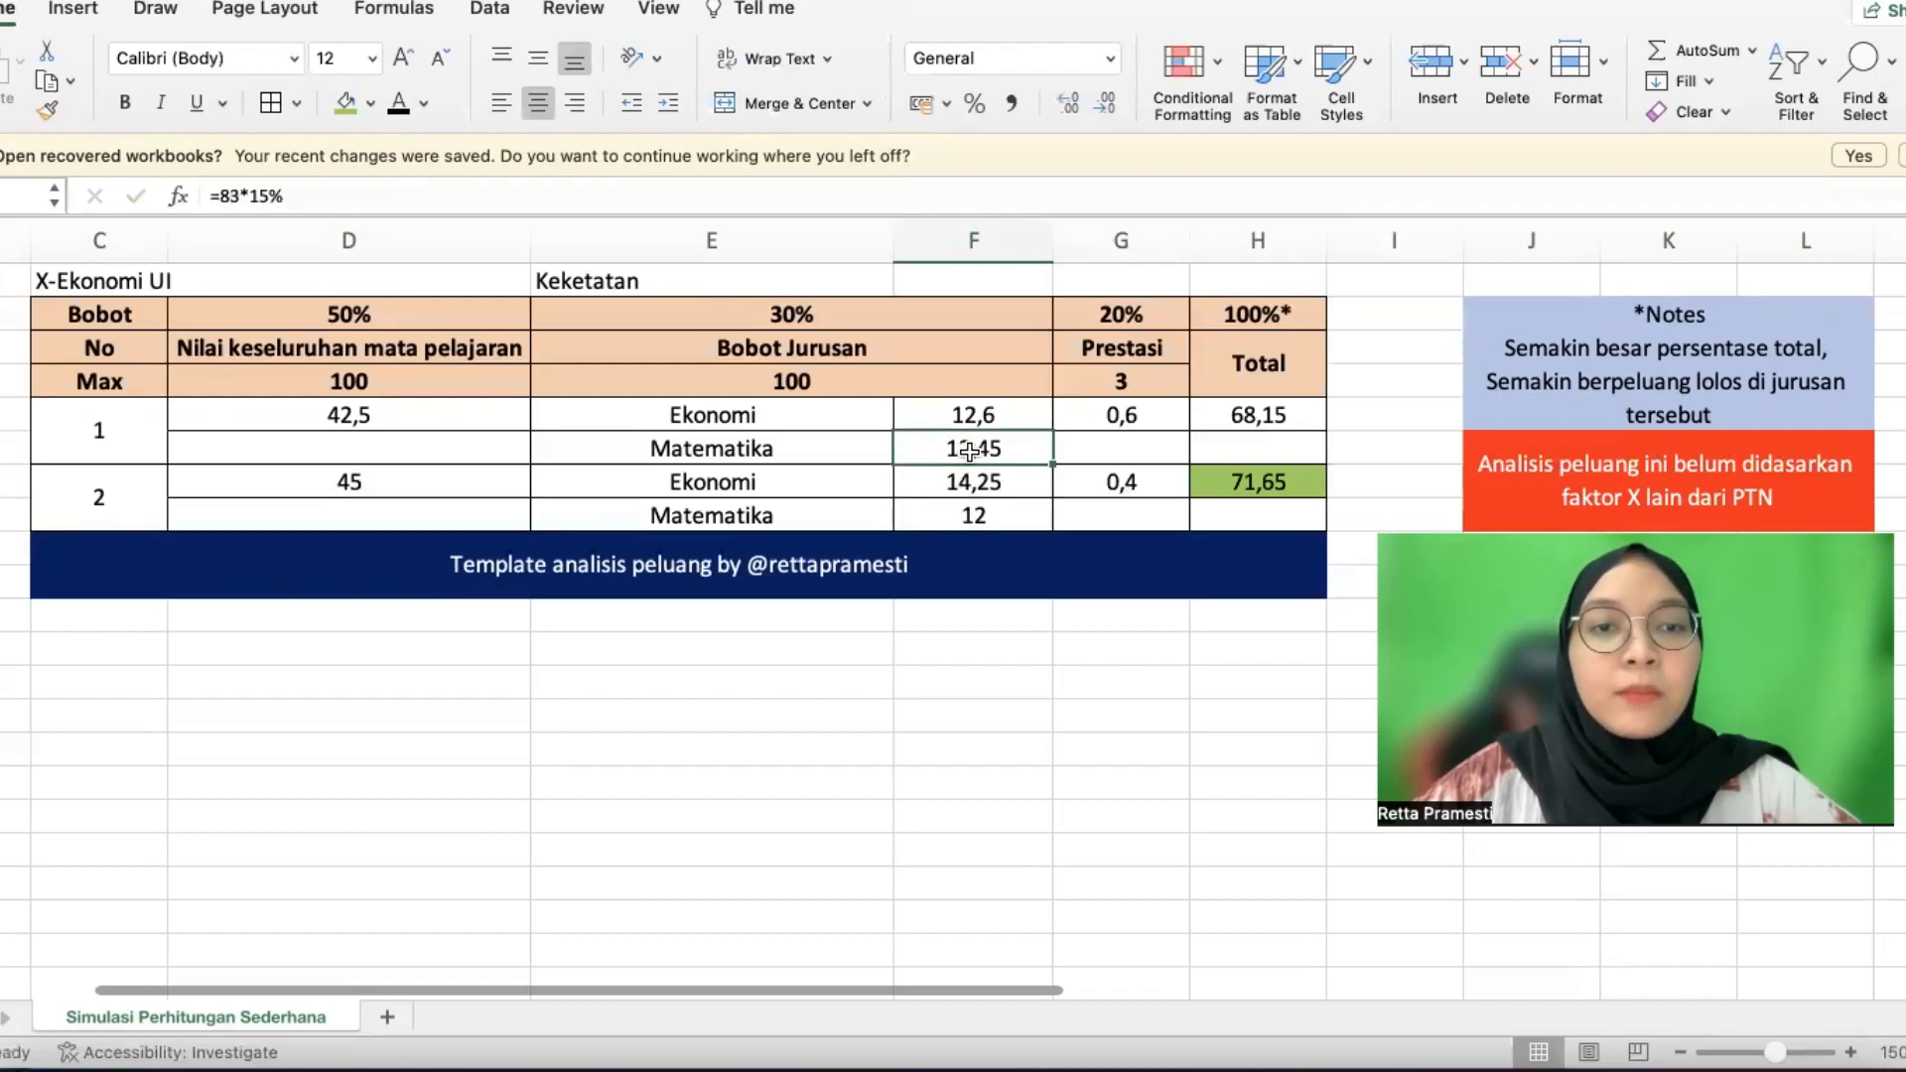
left_click(1150, 485)
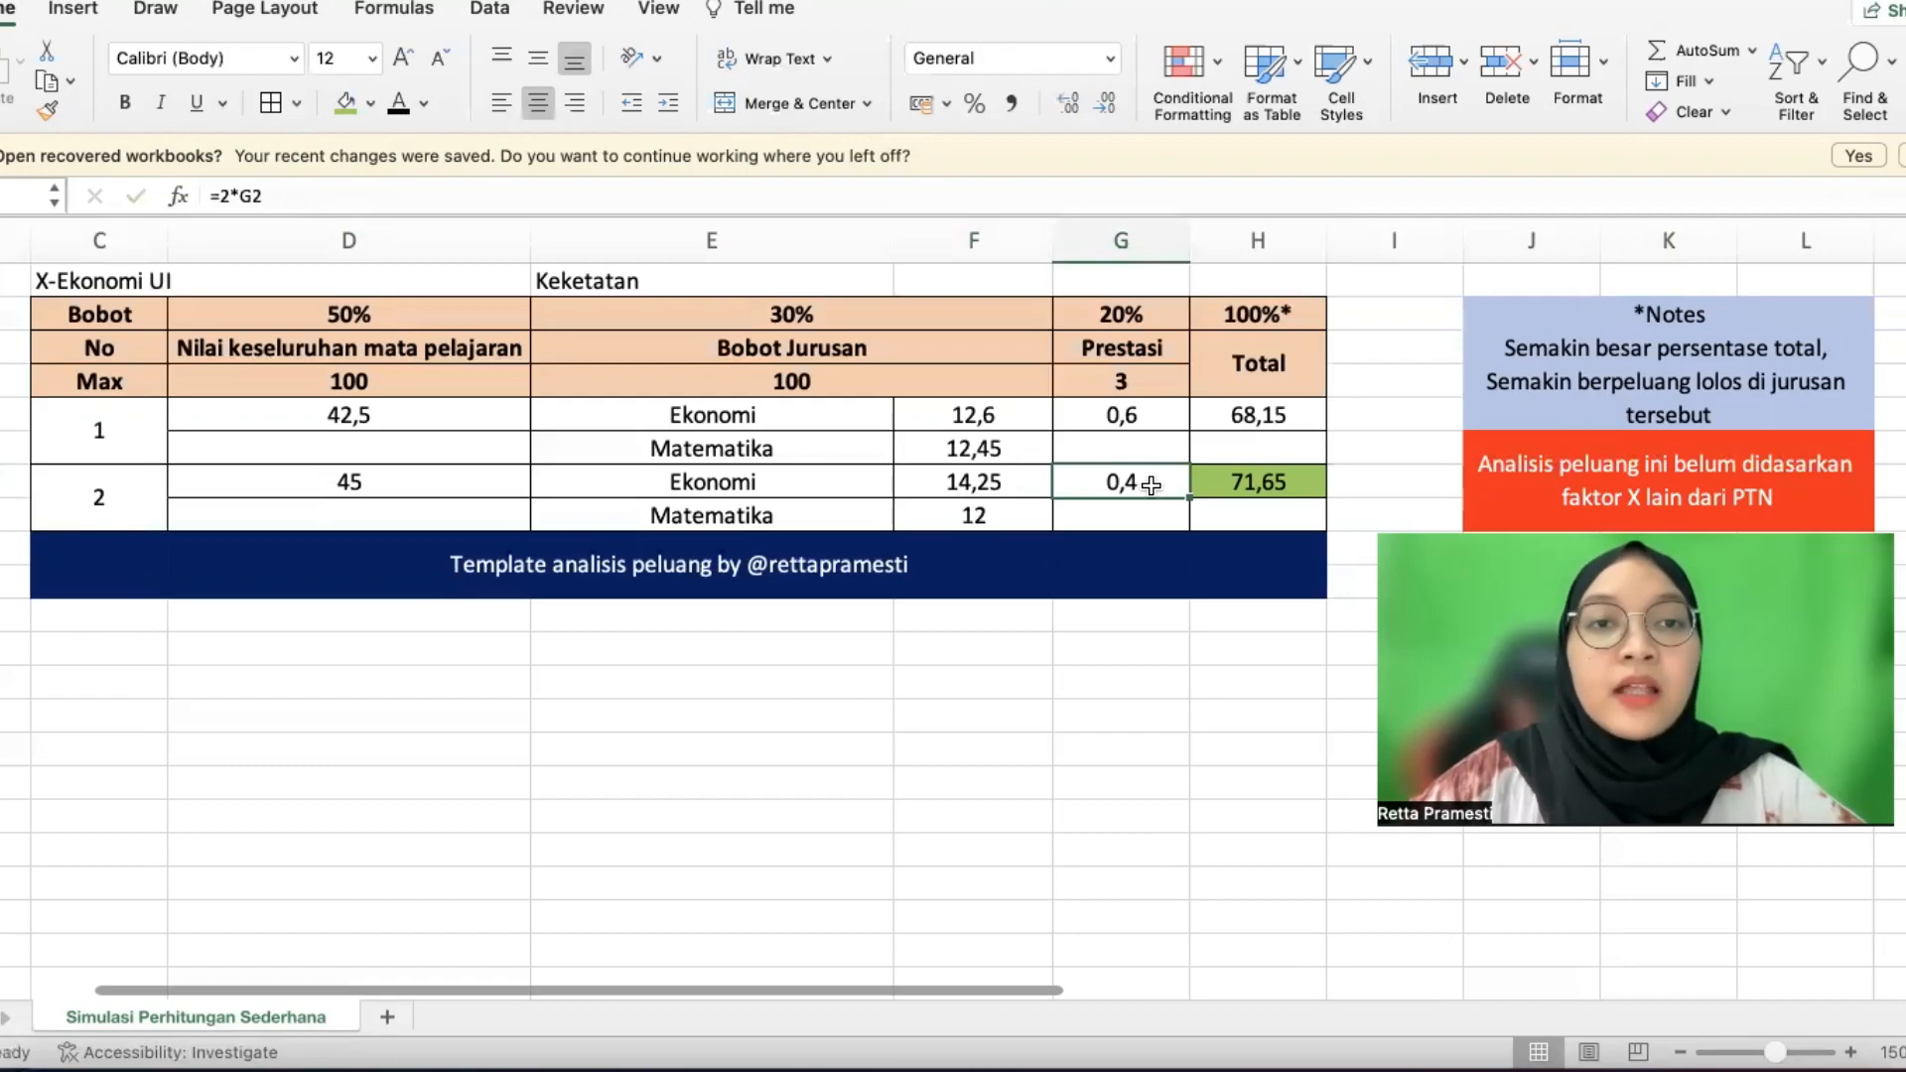
left_click(1146, 417)
left_click(1241, 483)
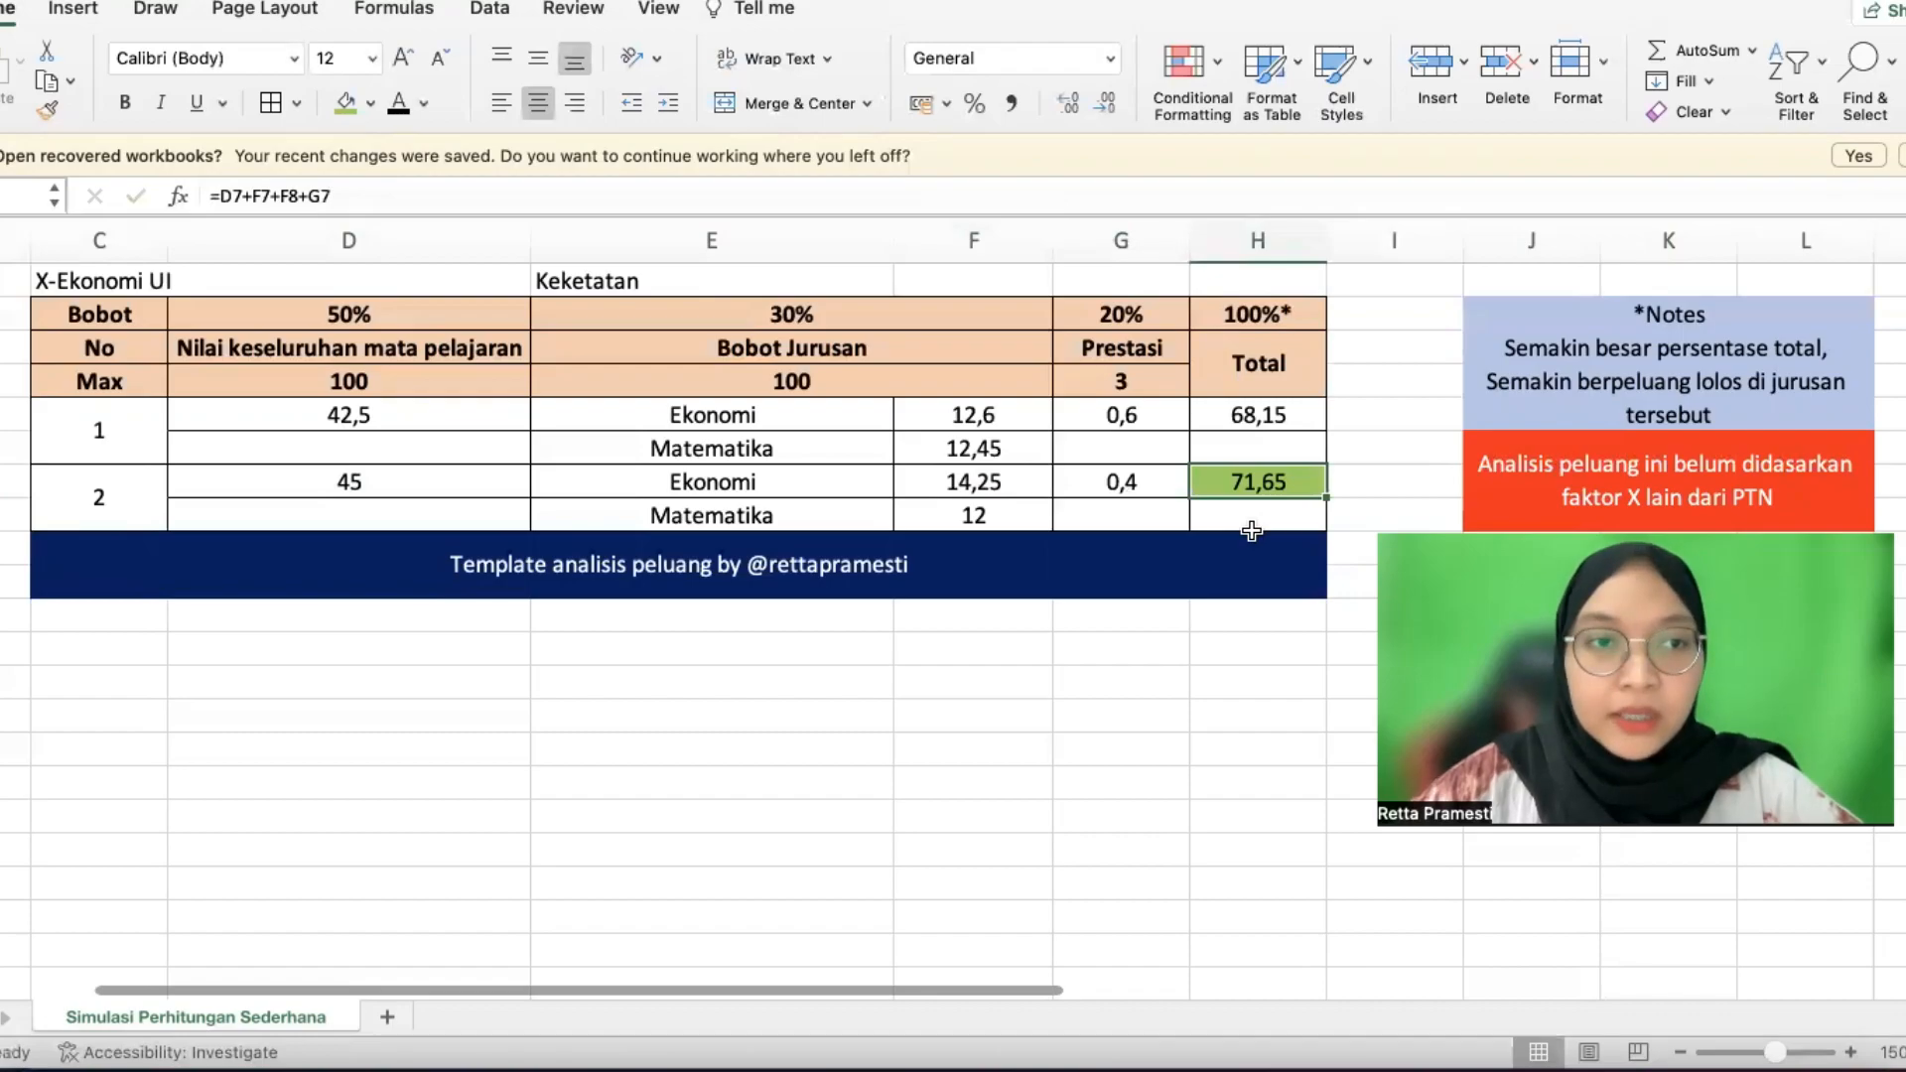
left_click(1229, 566)
left_click(1207, 650)
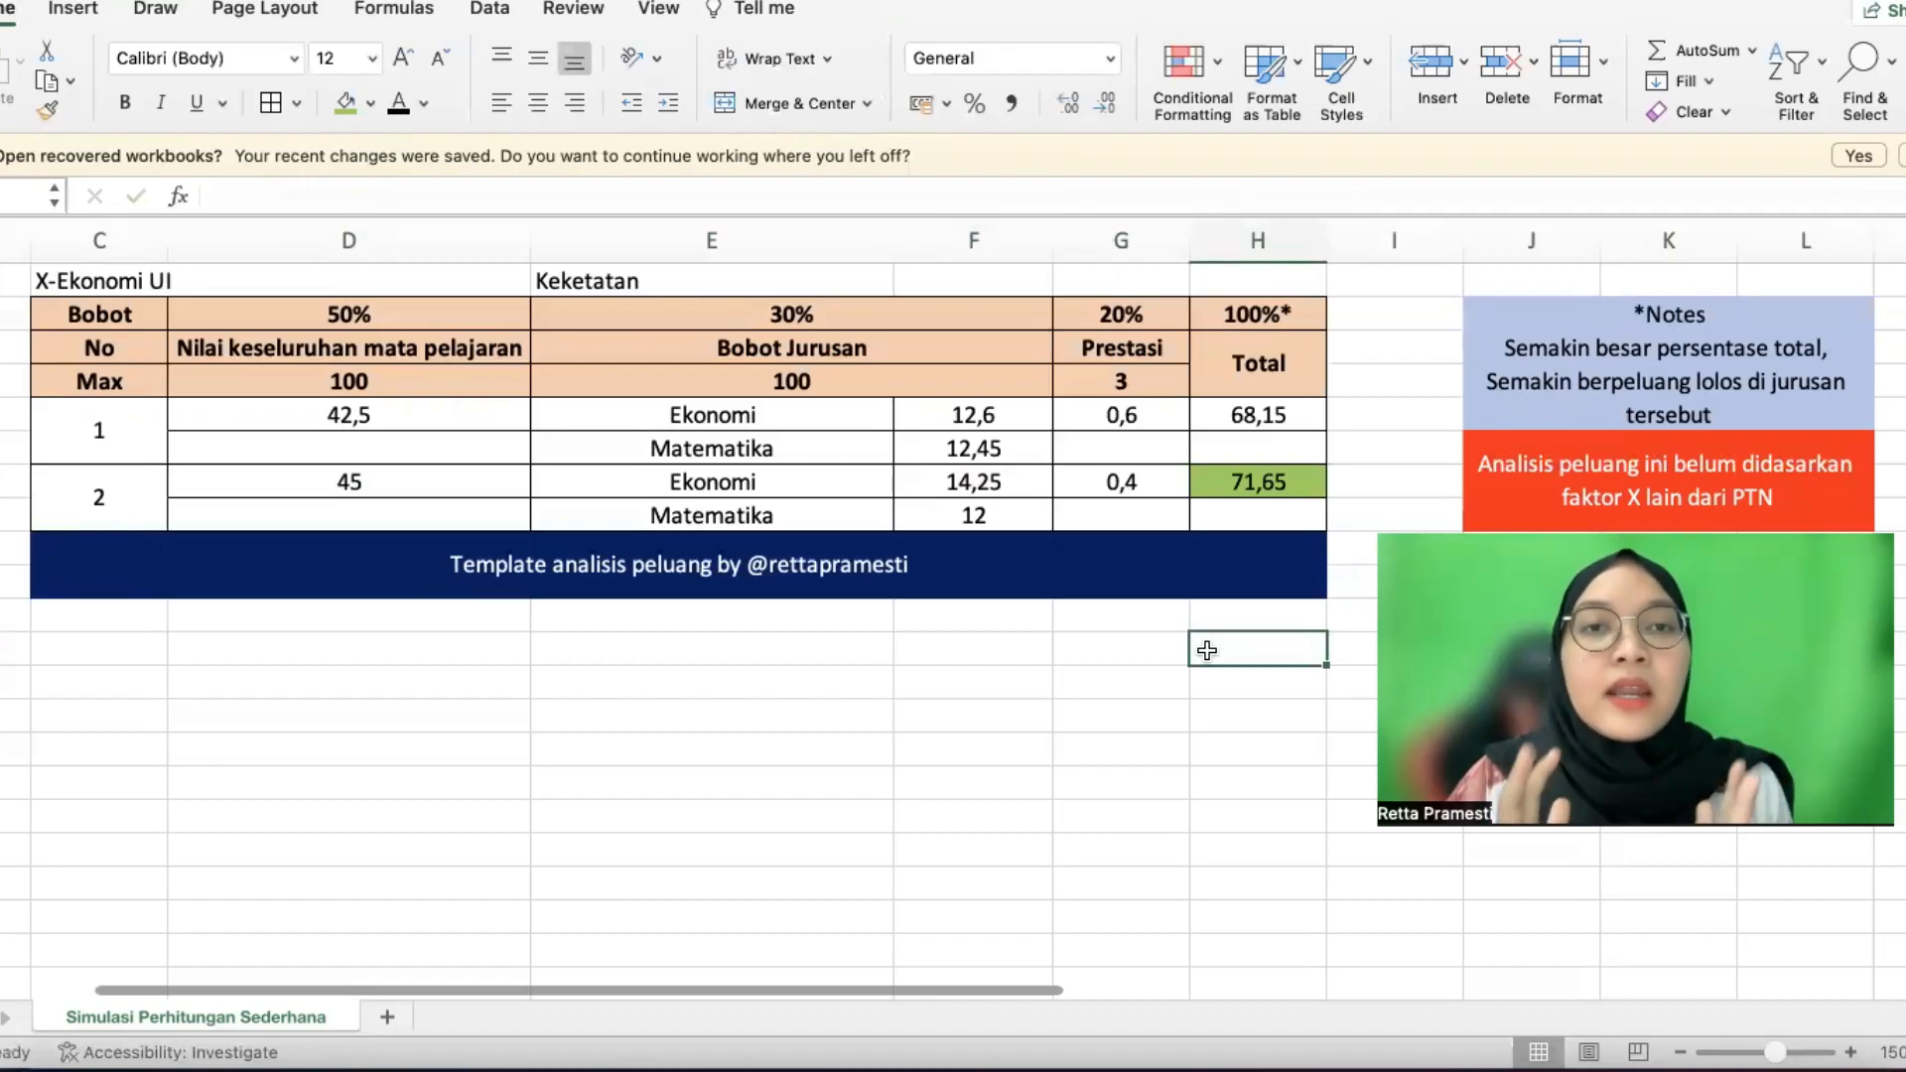
Enter 'ANALISIS SNBP 2023' in C10 and 'GRATIS' in C11
left_click(112, 647)
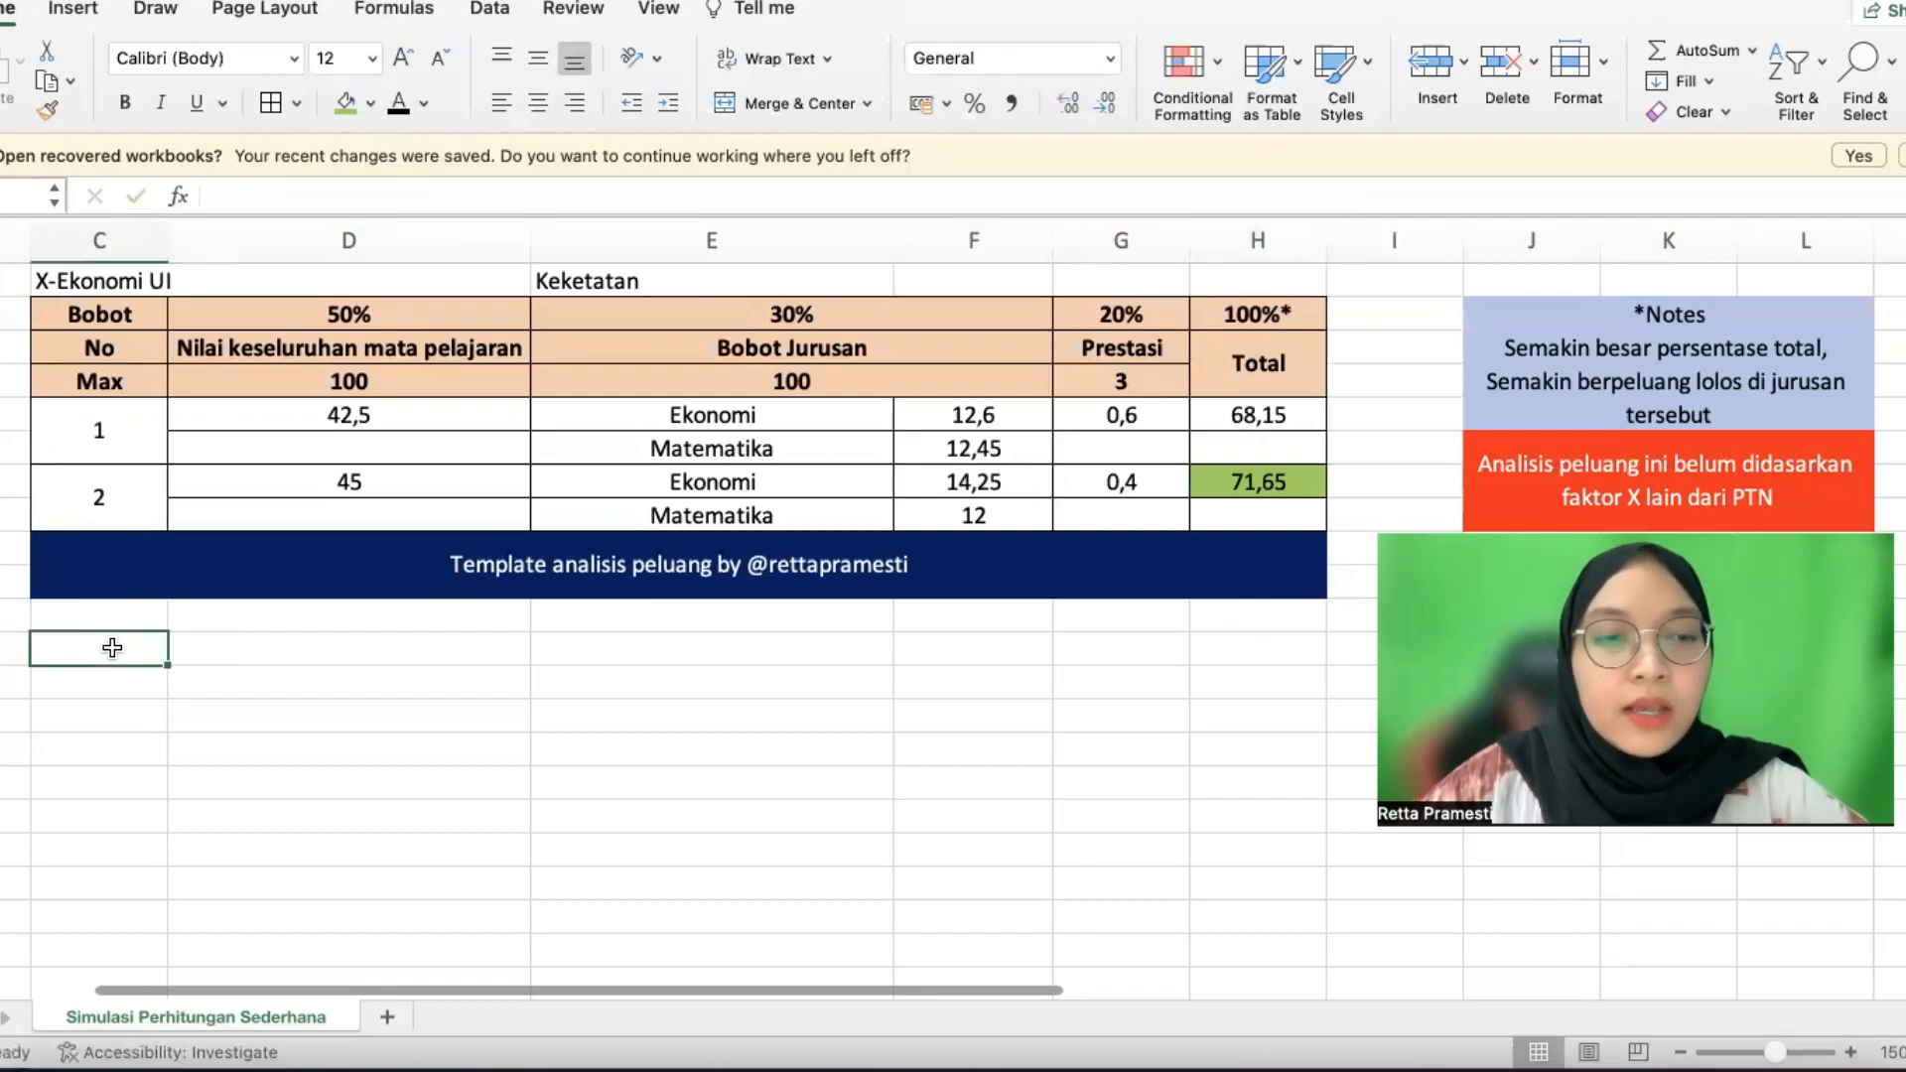
type("ANALISIS SNBP 202")
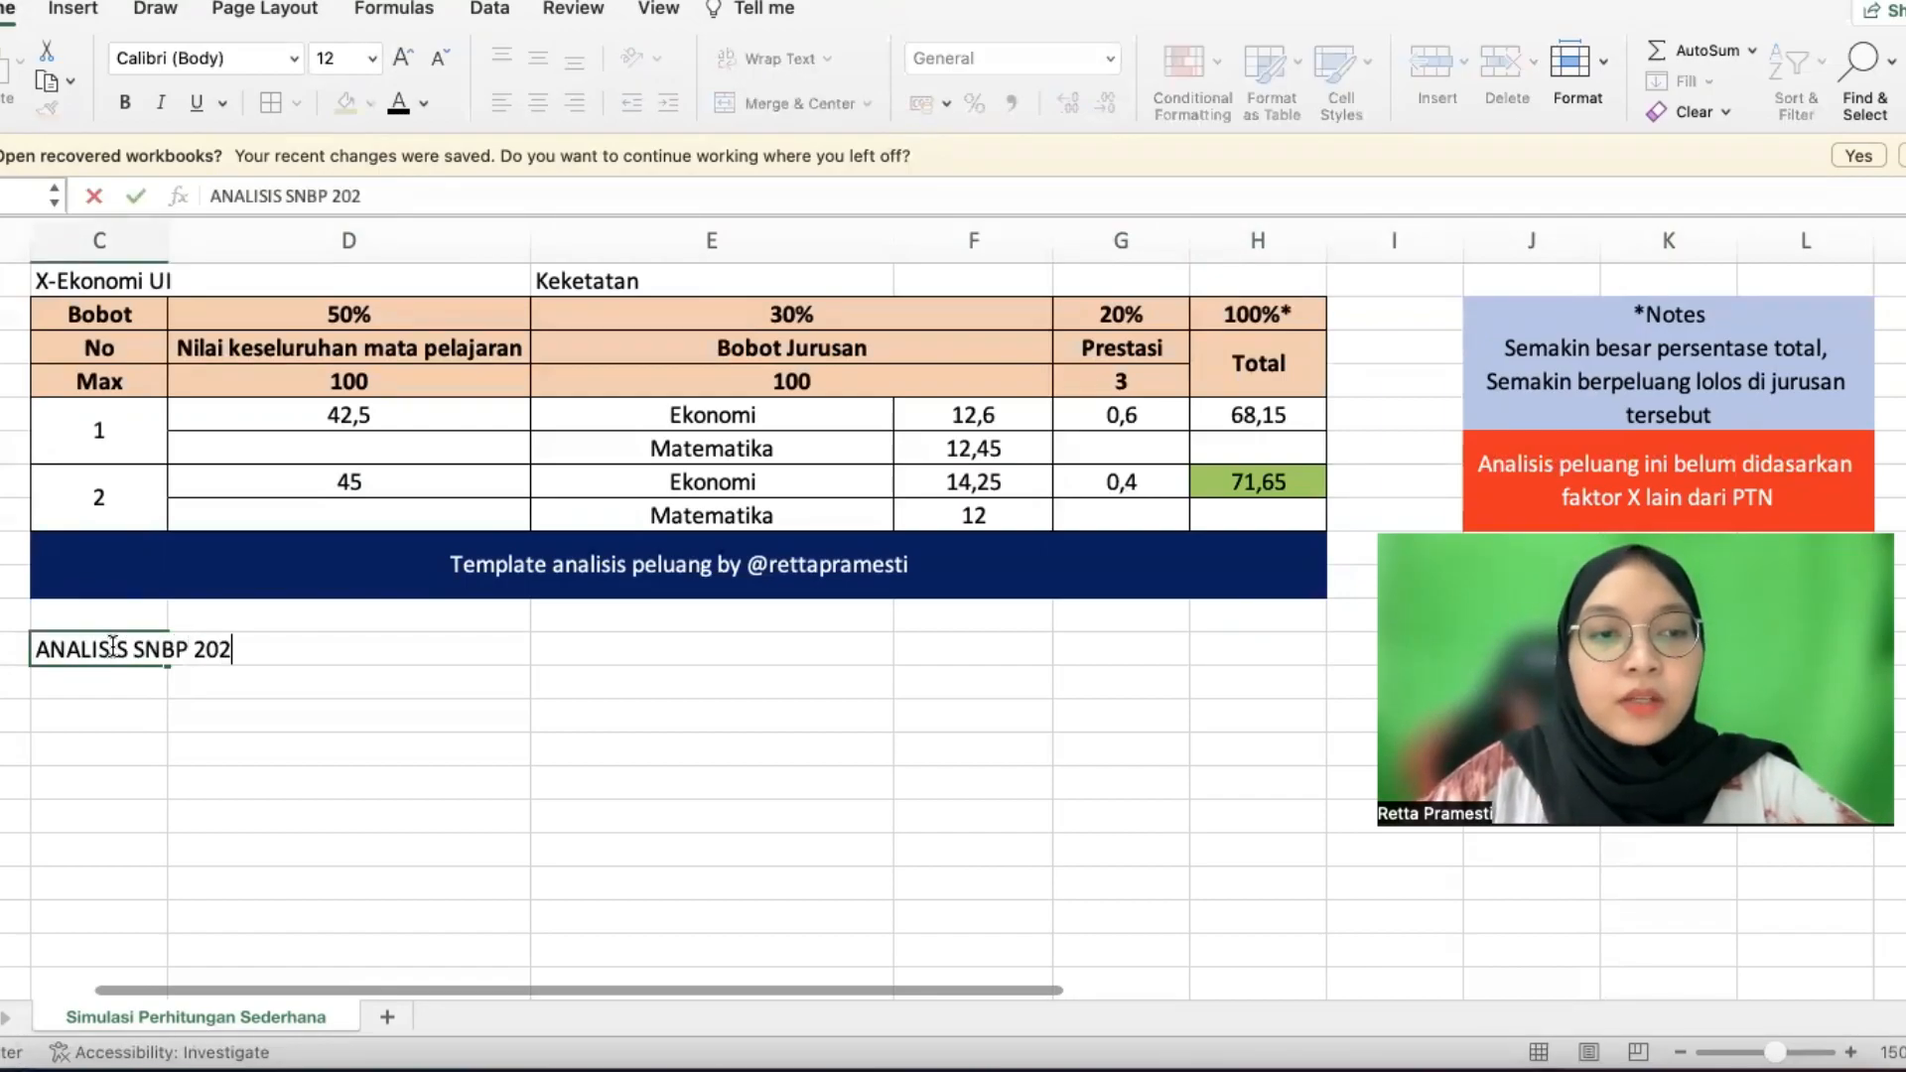
type("3")
key("Return")
type("GRATI")
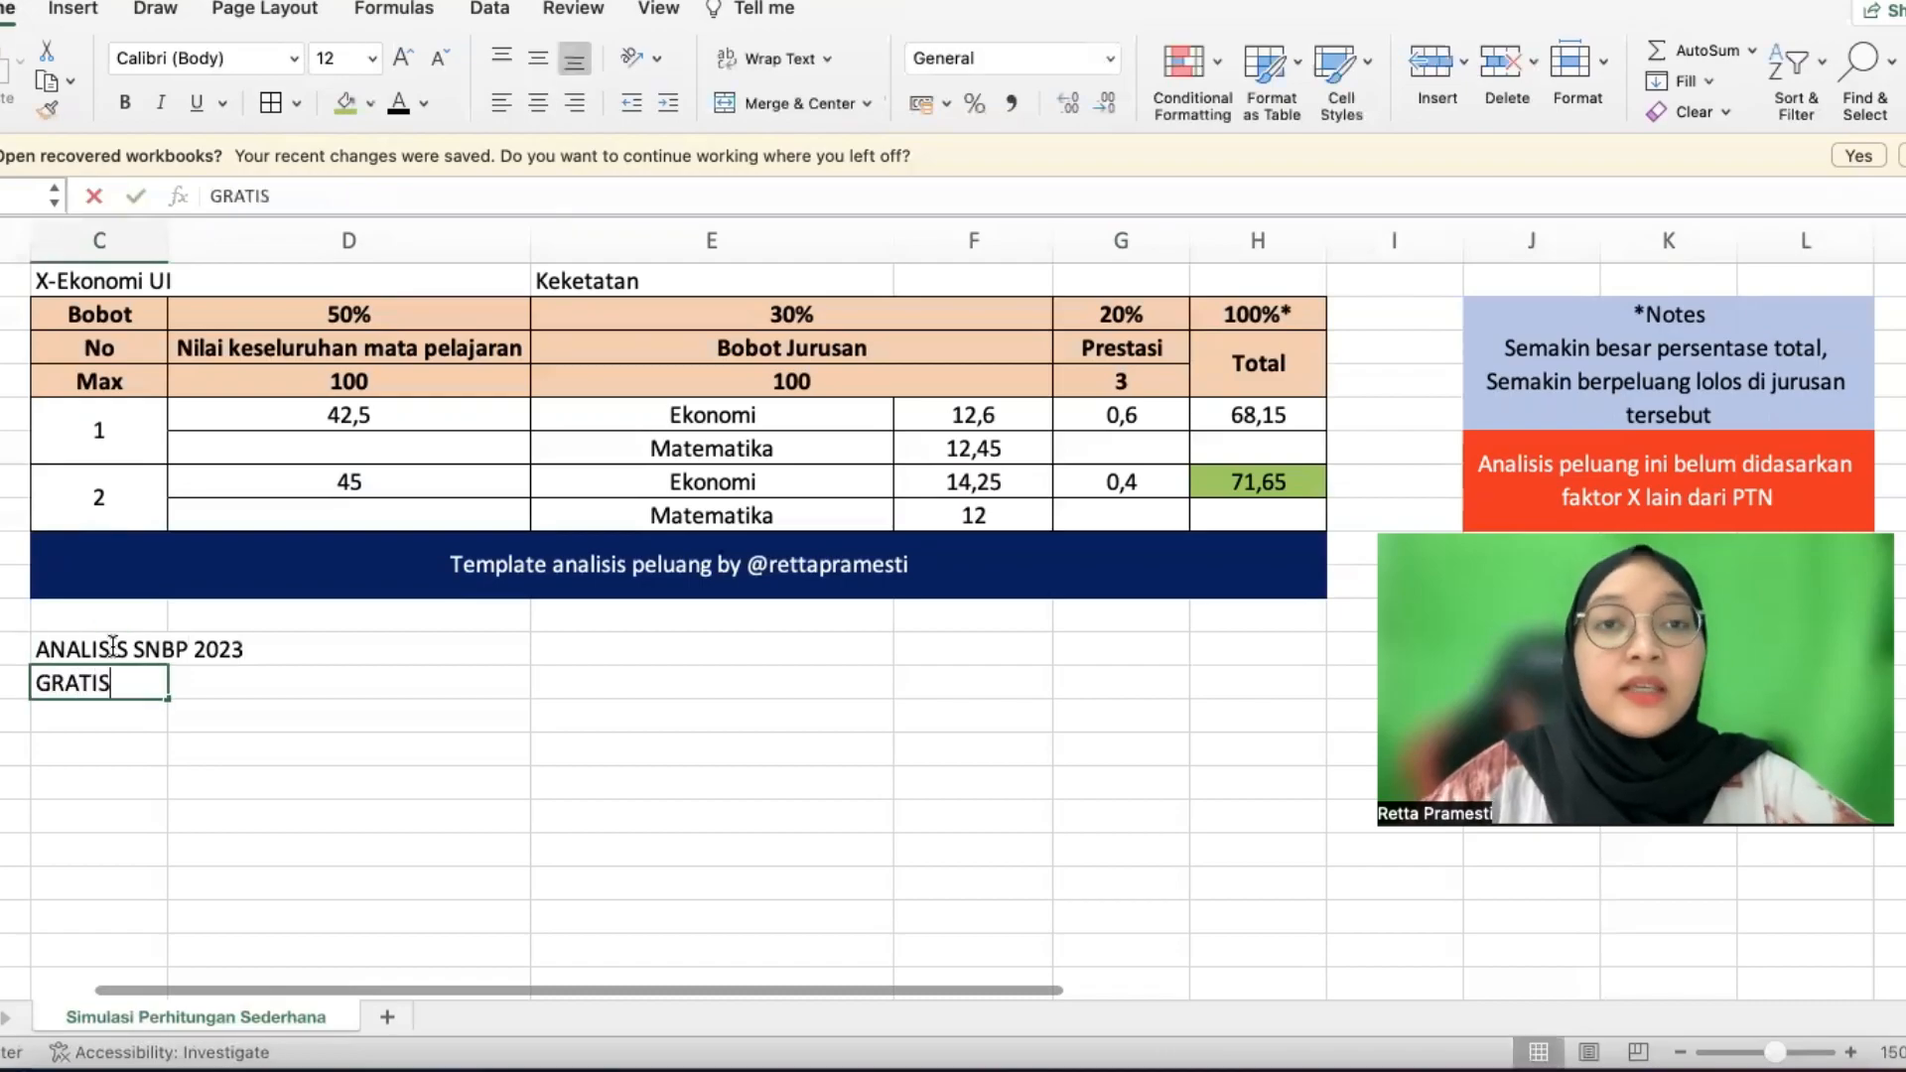
type("S")
key("Return")
Add a line with two social-media handles in C12, removing the @ signs
type("@")
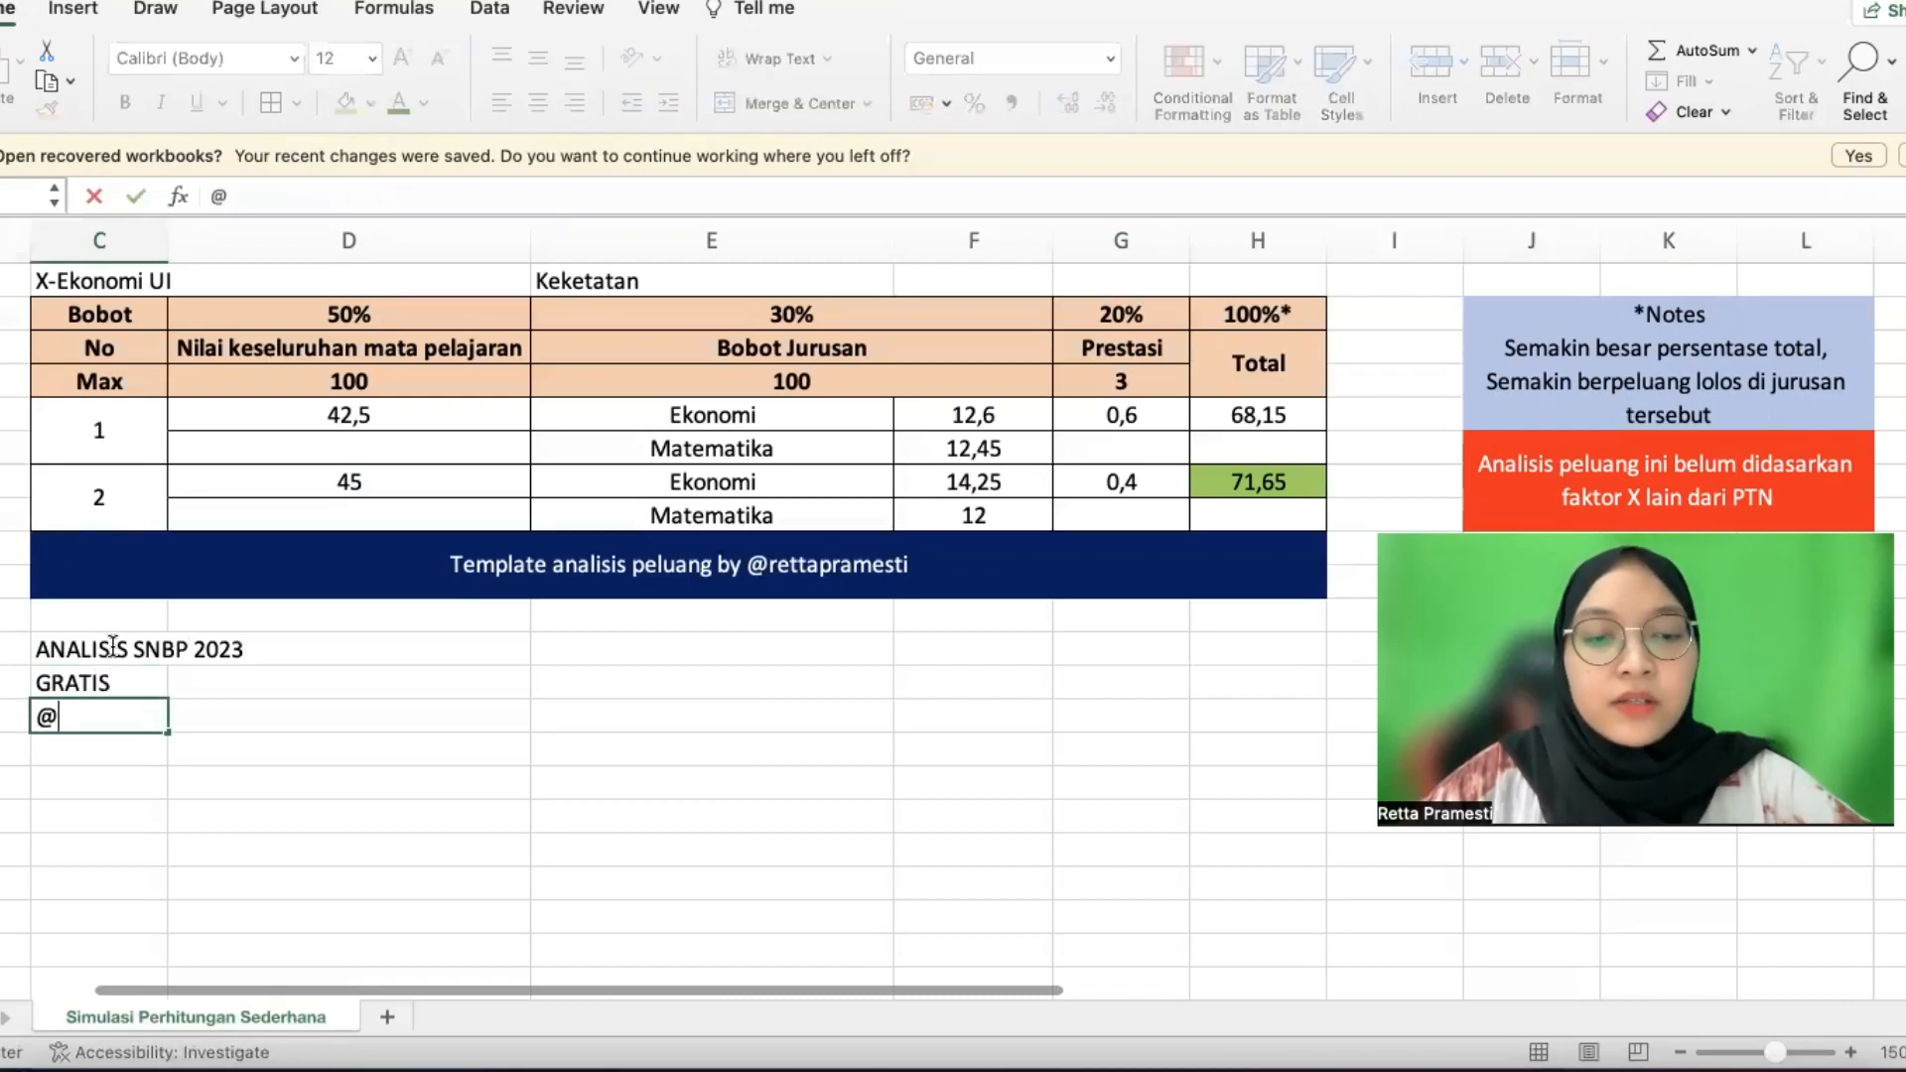
type("mentorl")
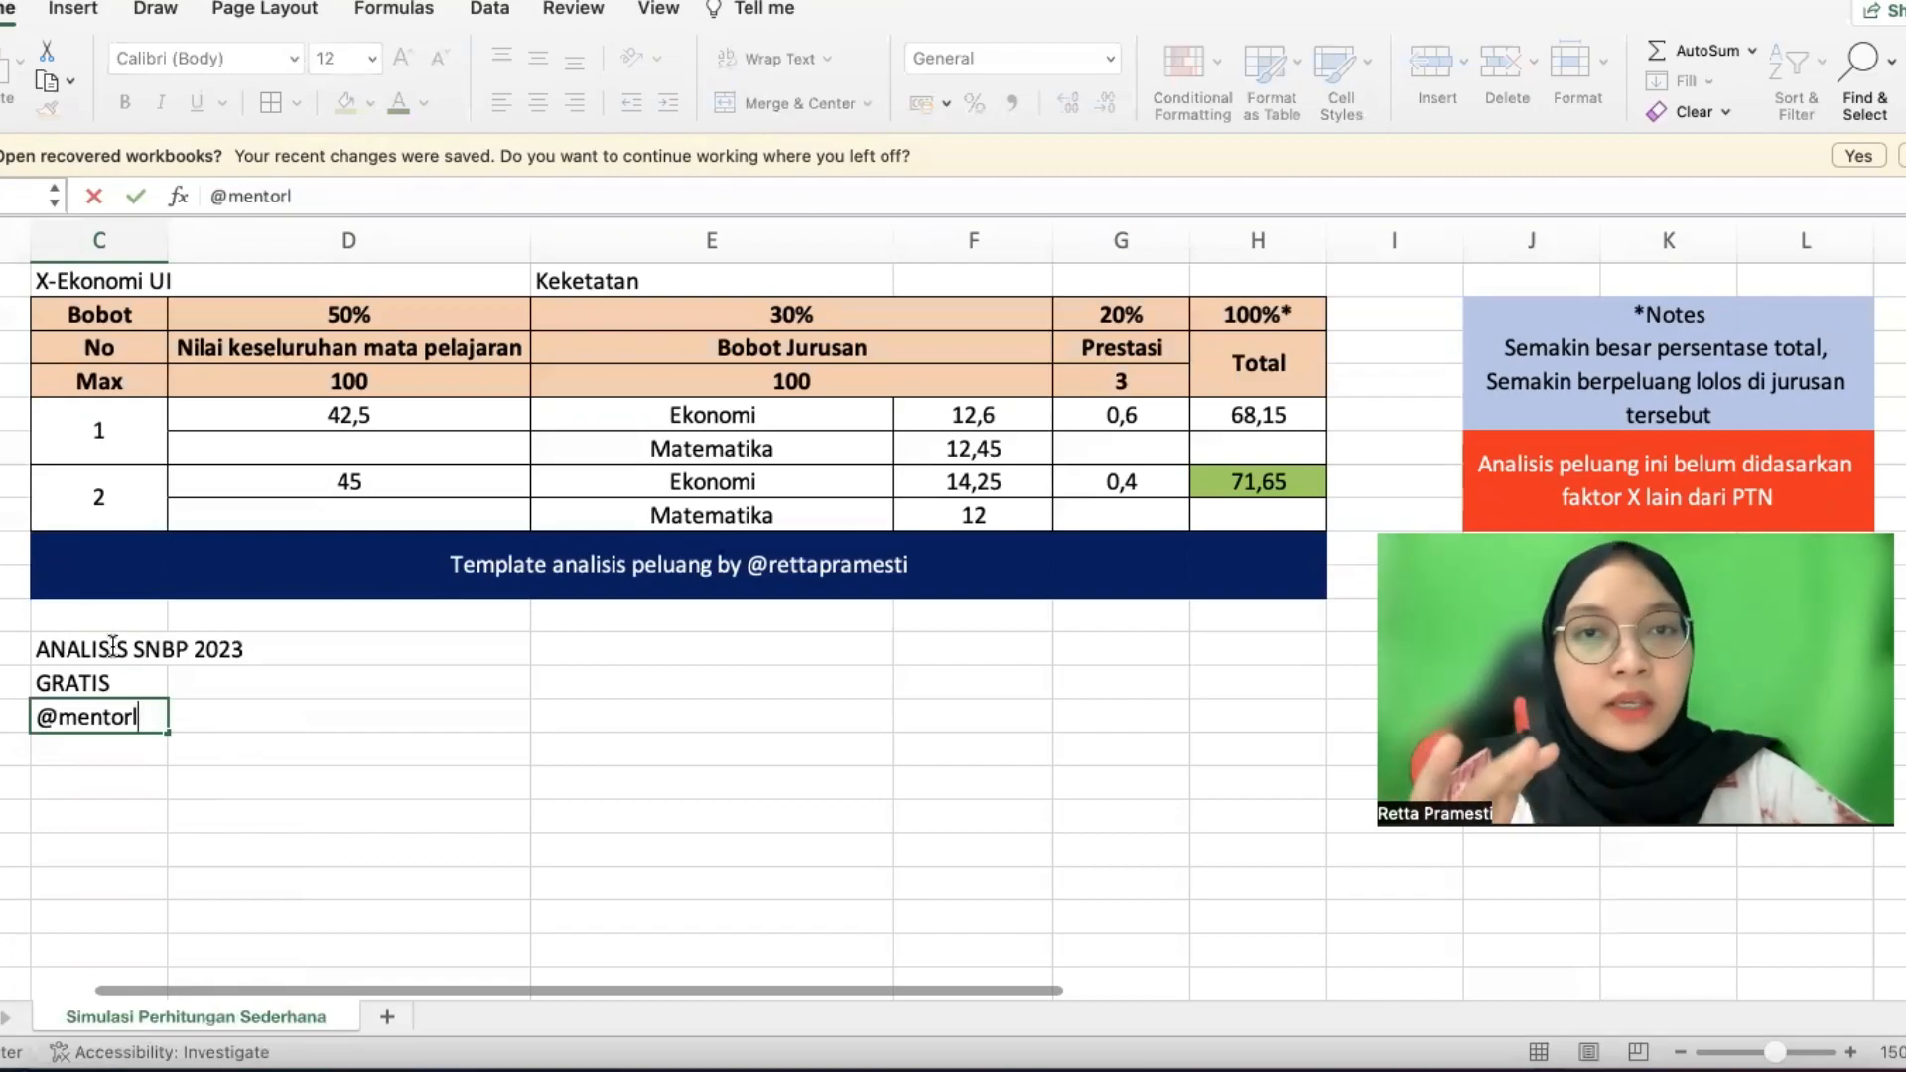
type("uluskampus")
key("Return")
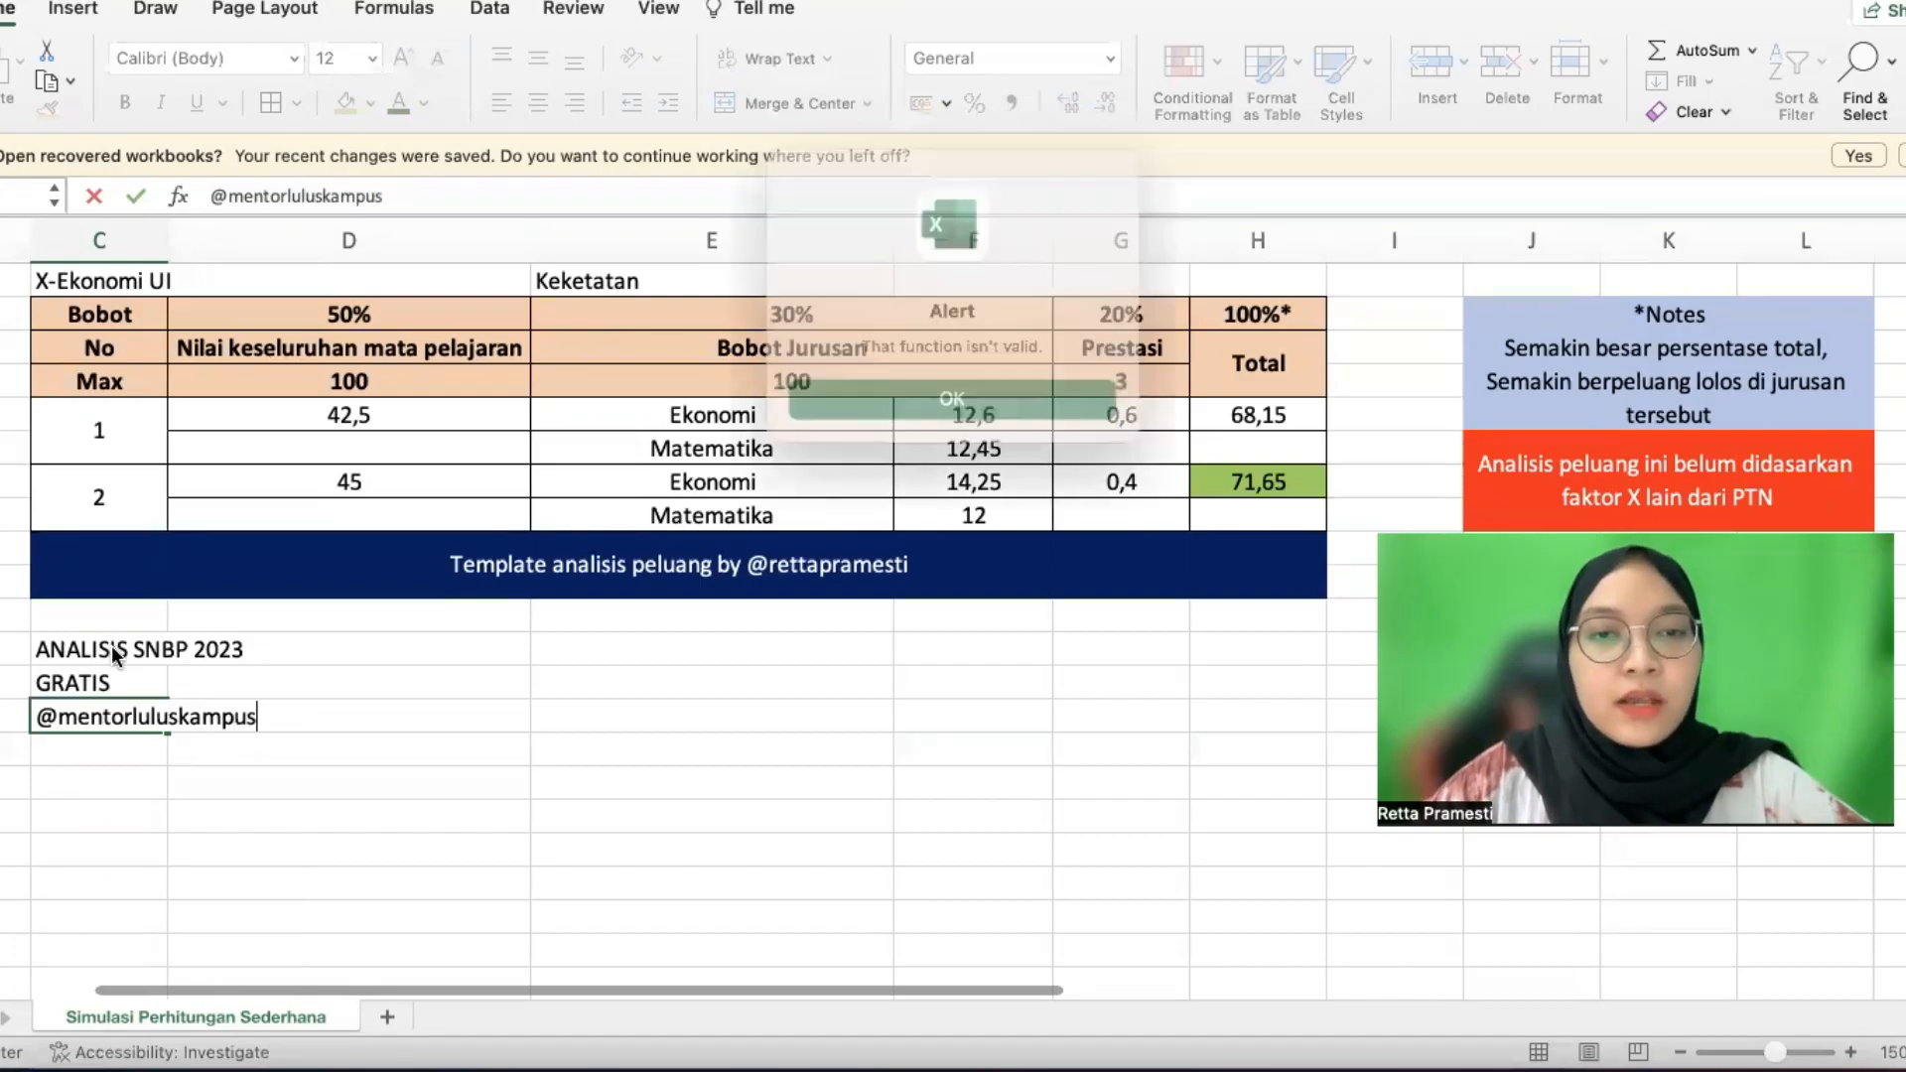
key("Return")
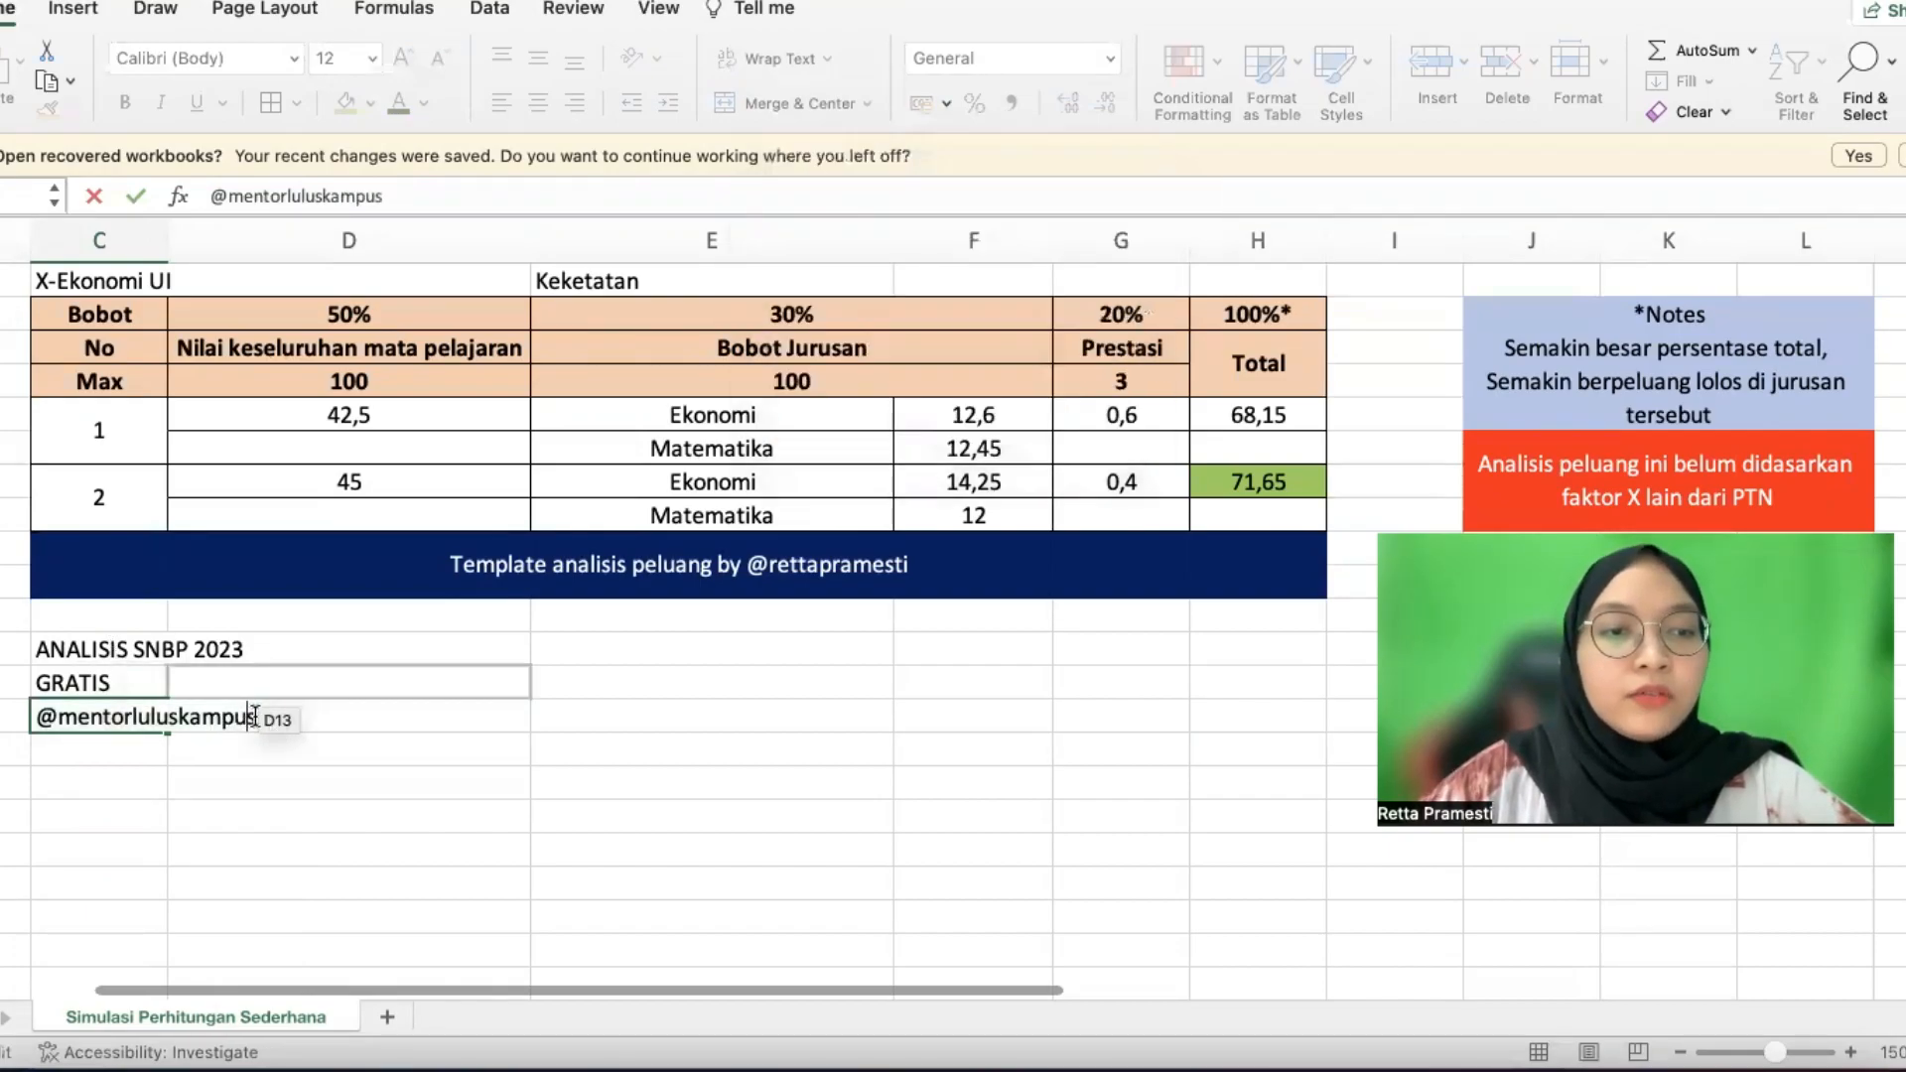
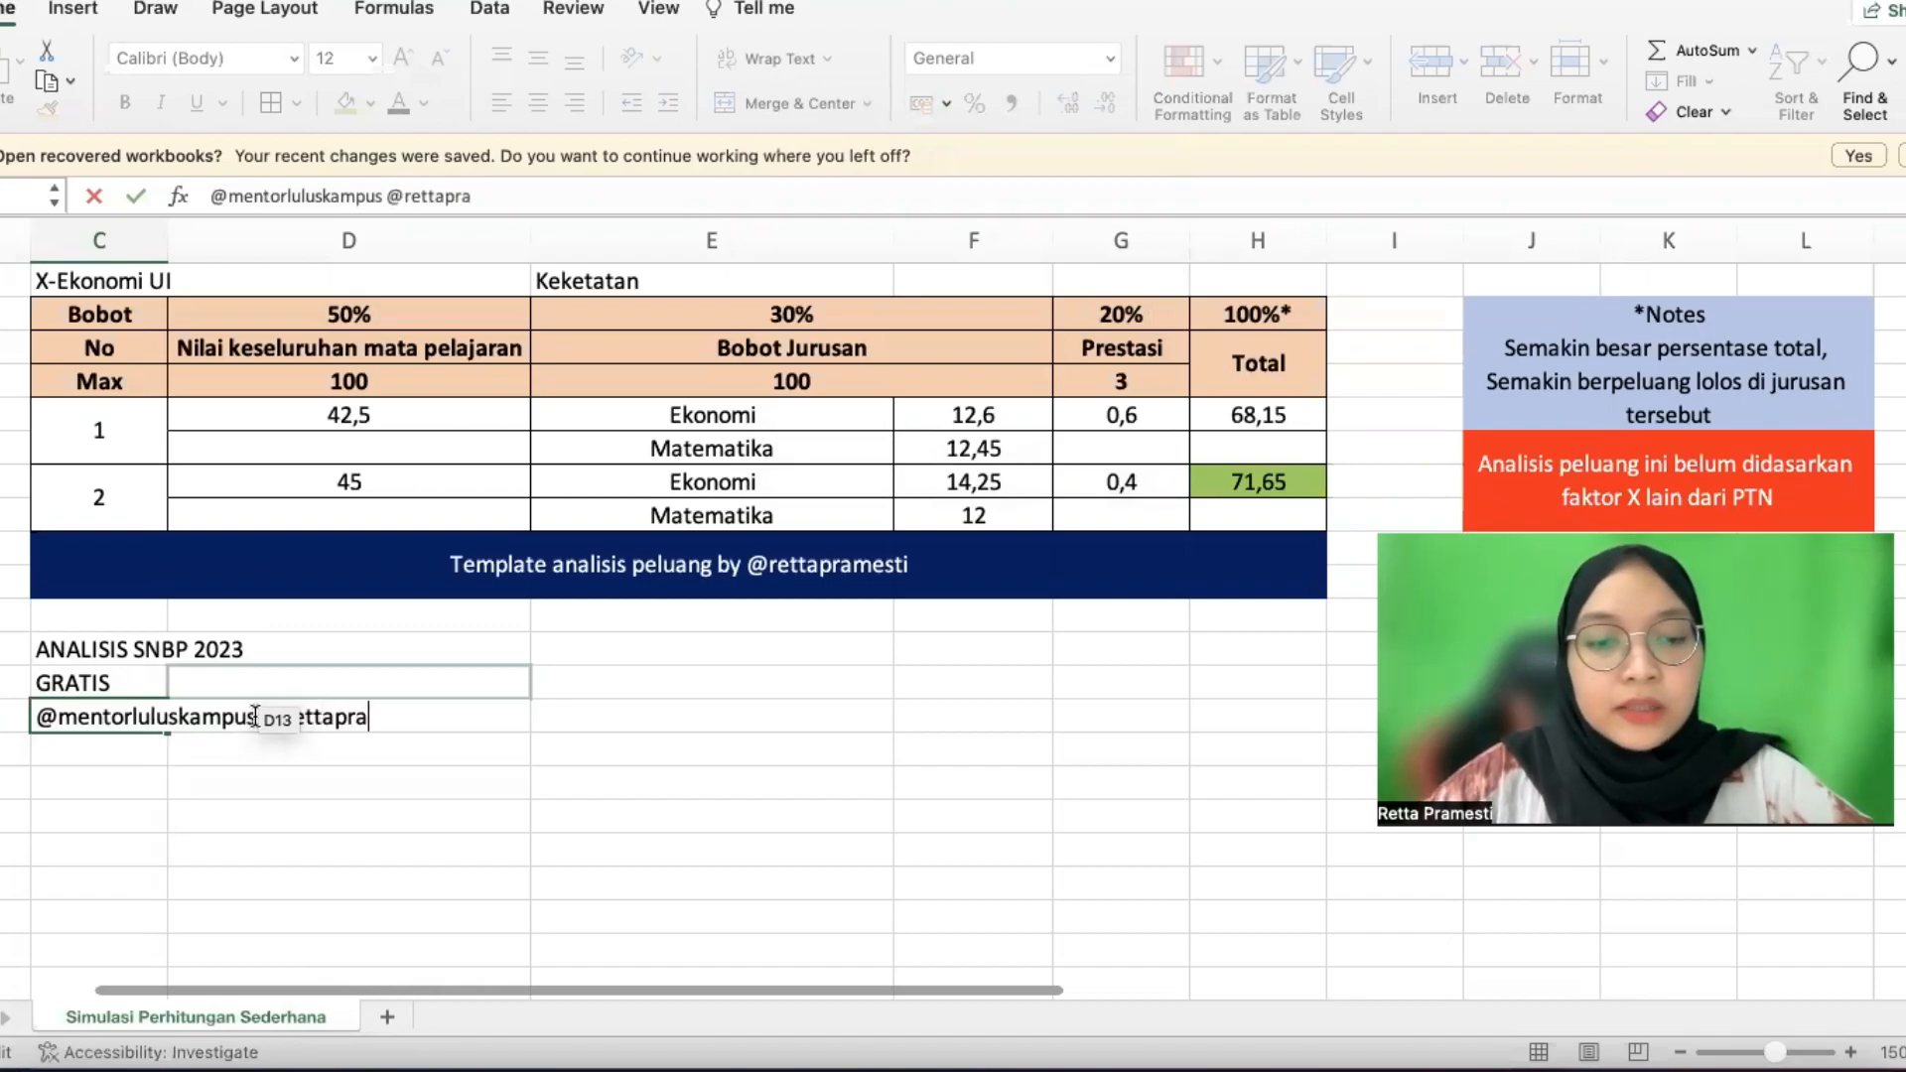
key("Return")
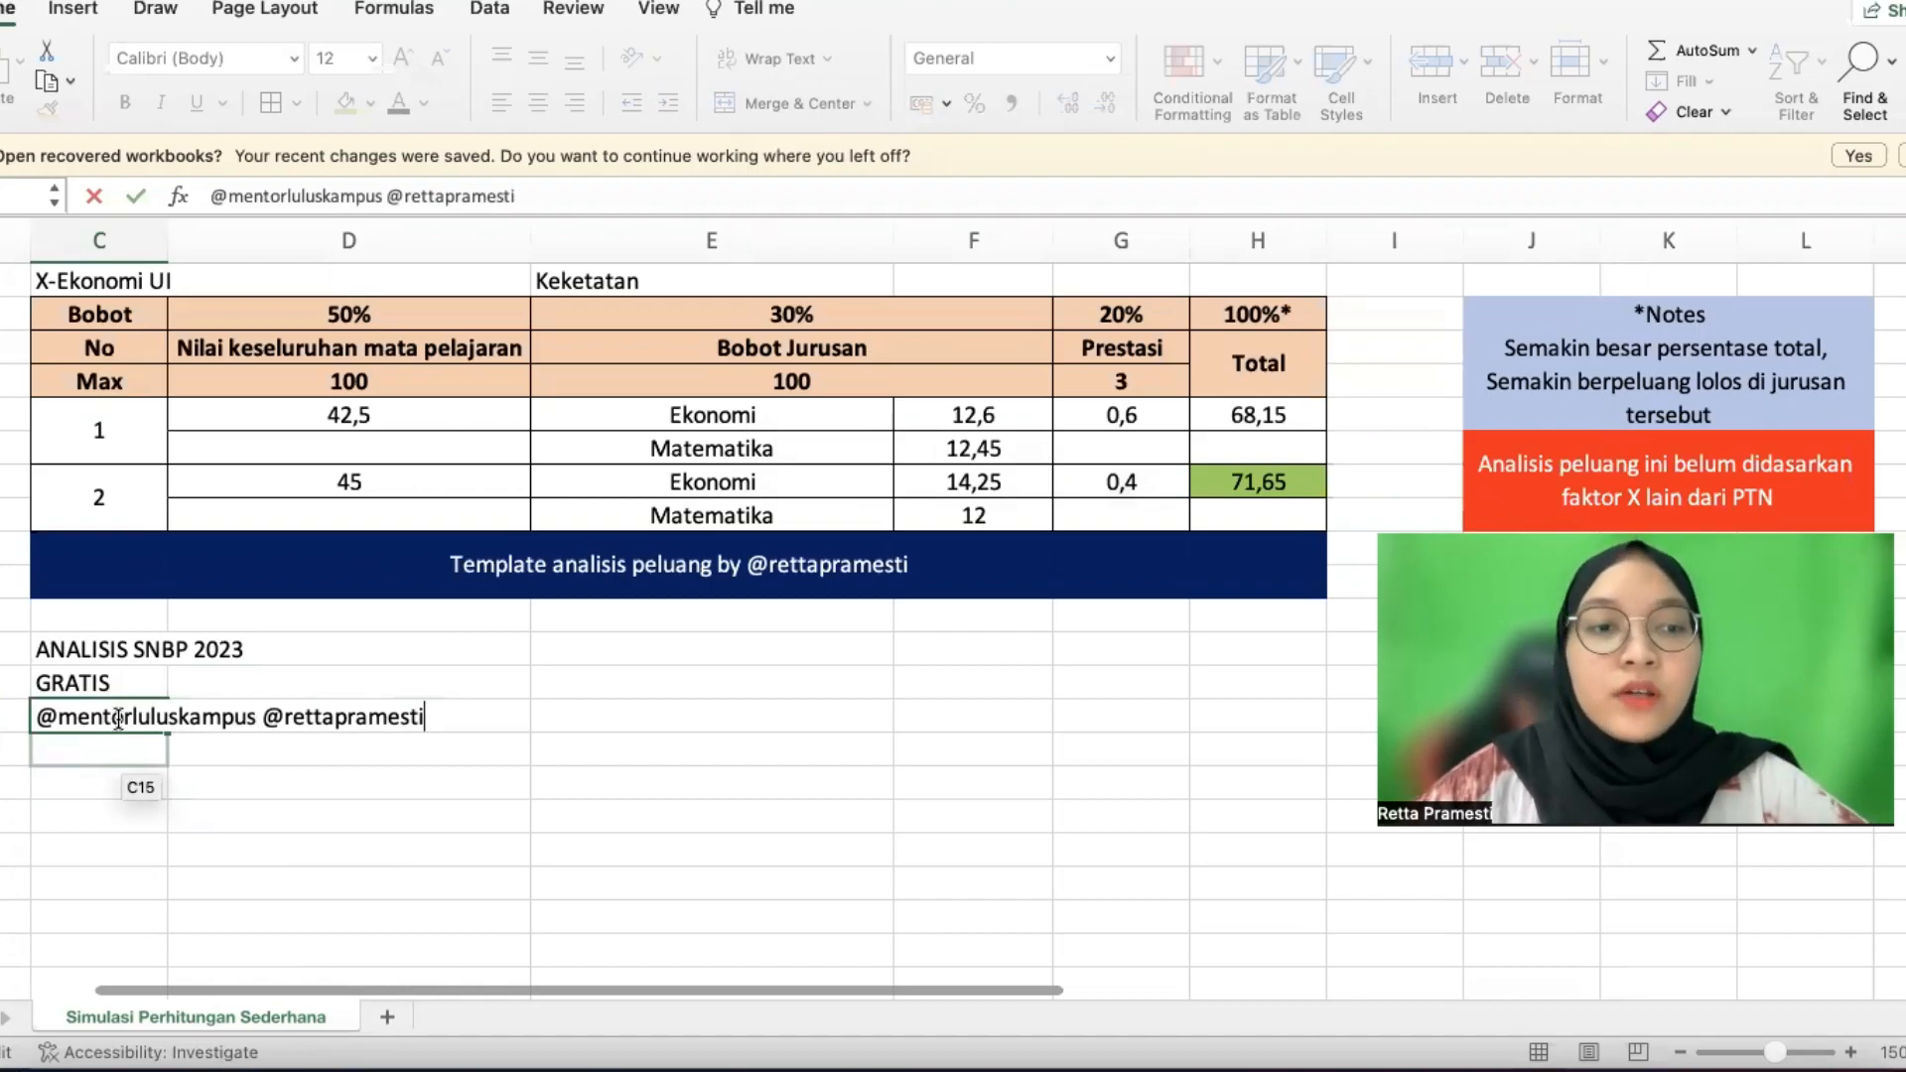
left_click(122, 784)
left_click(830, 387)
left_click(80, 711)
key("BackSpace")
left_click(269, 711)
key("BackSpace")
key("Return")
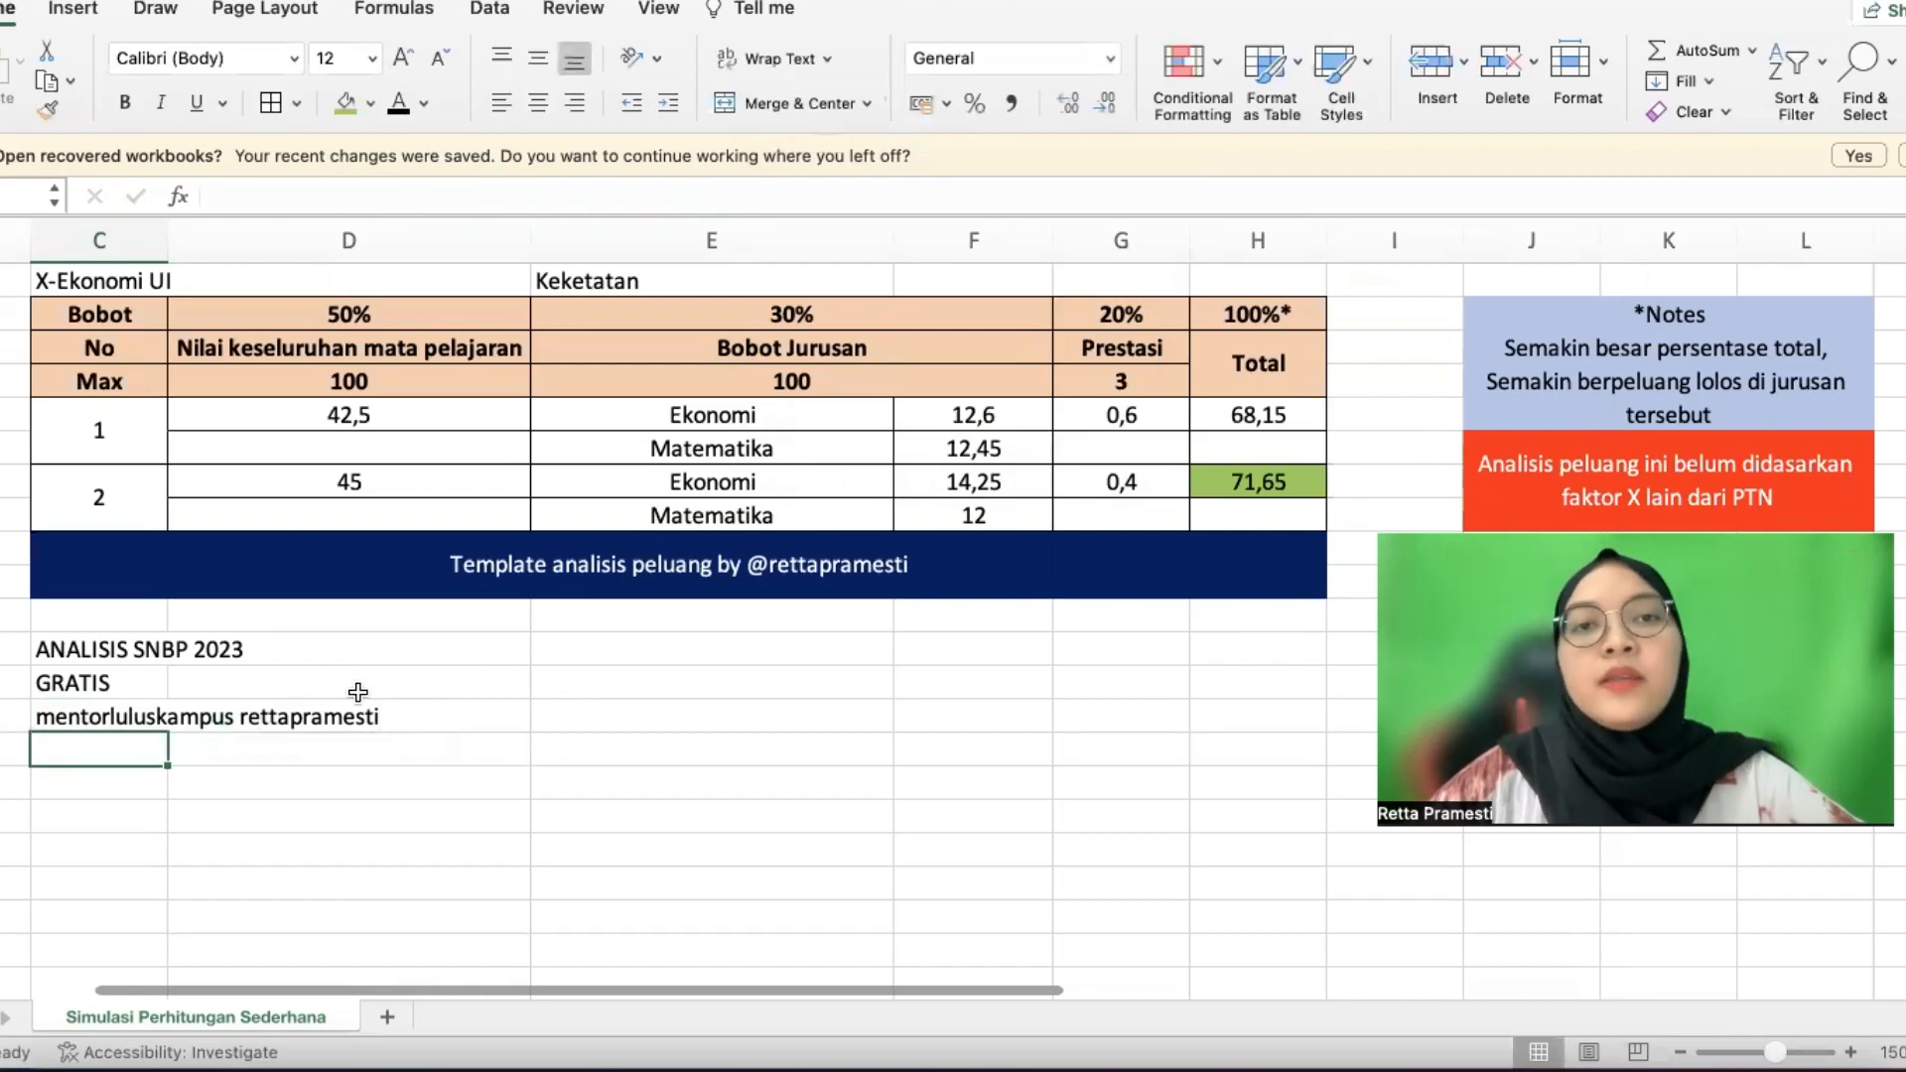